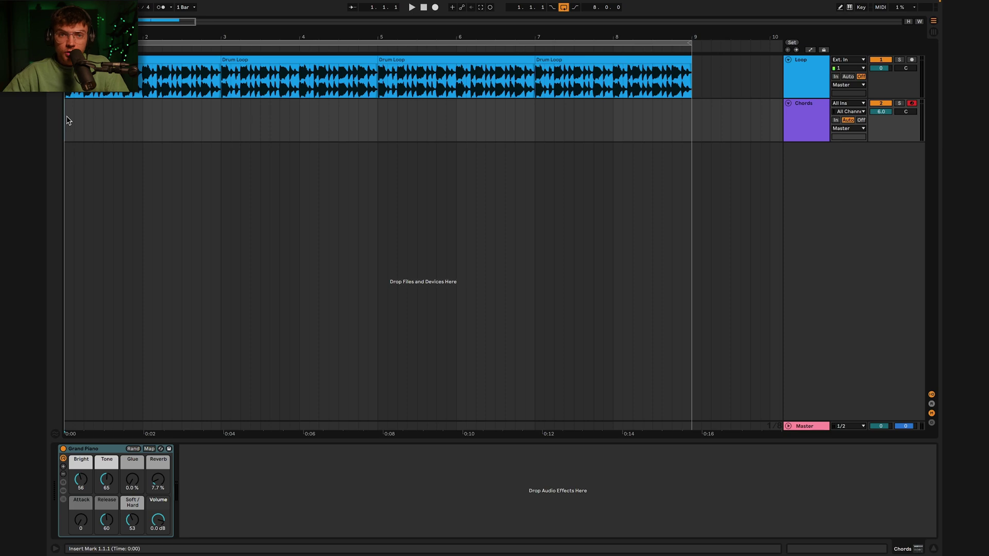
Extend the empty looped clip on the Chords track to bar 9, keeping its A Minor scale highlighting on.
{"action": "key", "text": "space"}
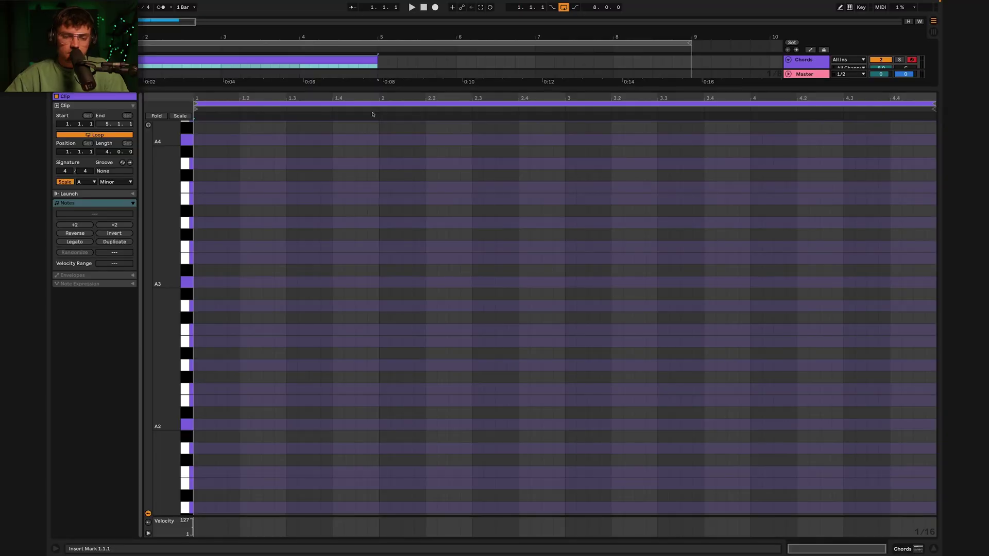
{"action": "left_click_drag", "start_coordinate": [378, 61], "coordinate": [710, 69]}
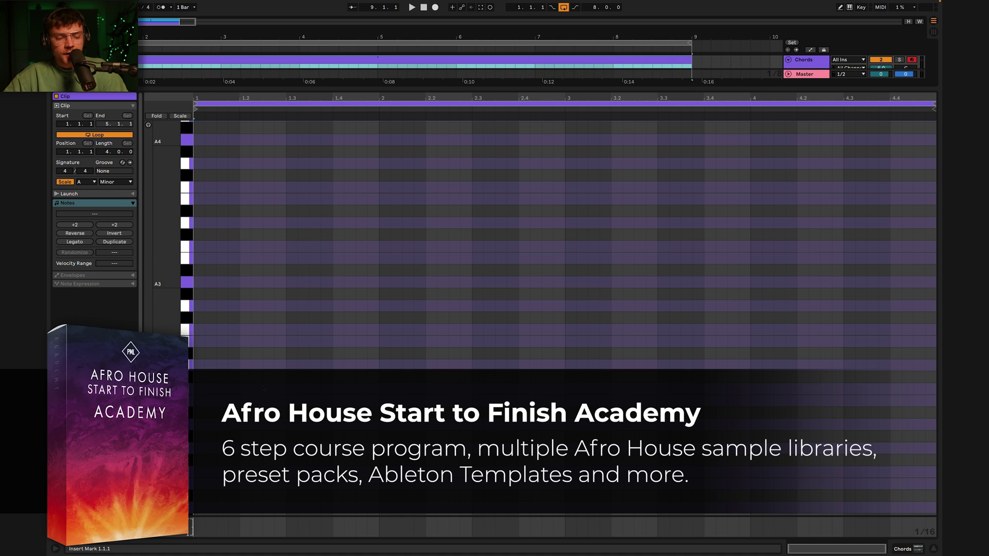
{"action": "left_click", "coordinate": [69, 183]}
{"action": "left_click", "coordinate": [69, 183]}
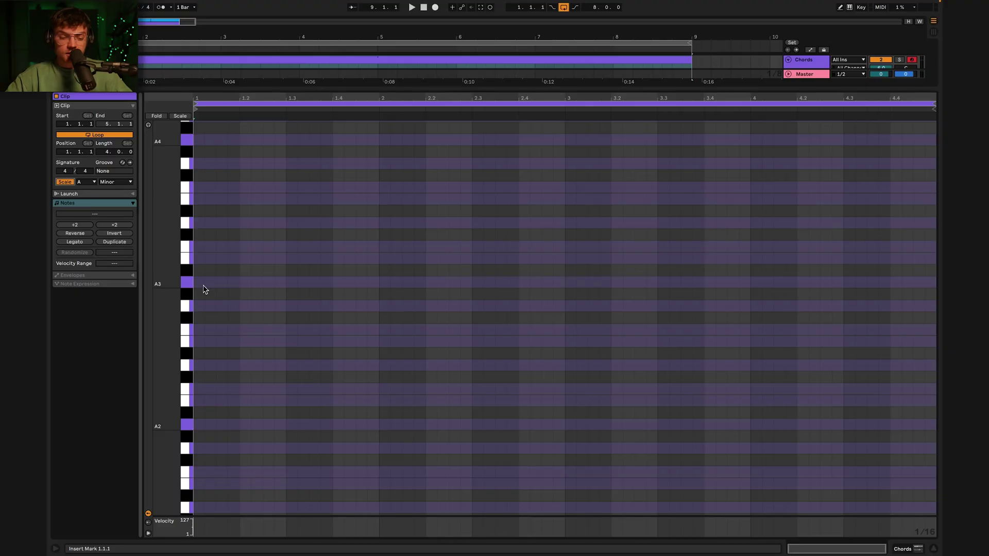
Build a one-bar A minor triad in bar 1 from the notes A3, C4 and E4, and play it.
{"action": "scroll", "coordinate": [204, 290], "scroll_direction": "up", "scroll_amount": 1}
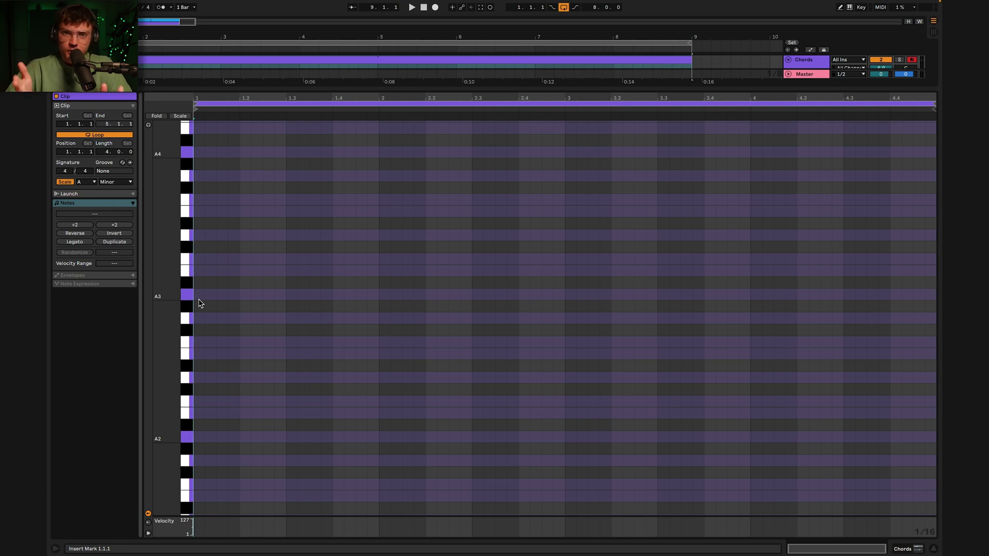
{"action": "double_click", "coordinate": [199, 297]}
{"action": "left_click_drag", "start_coordinate": [207, 300], "coordinate": [383, 289]}
{"action": "left_click_drag", "start_coordinate": [324, 296], "coordinate": [292, 297]}
{"action": "left_click", "coordinate": [273, 259]}
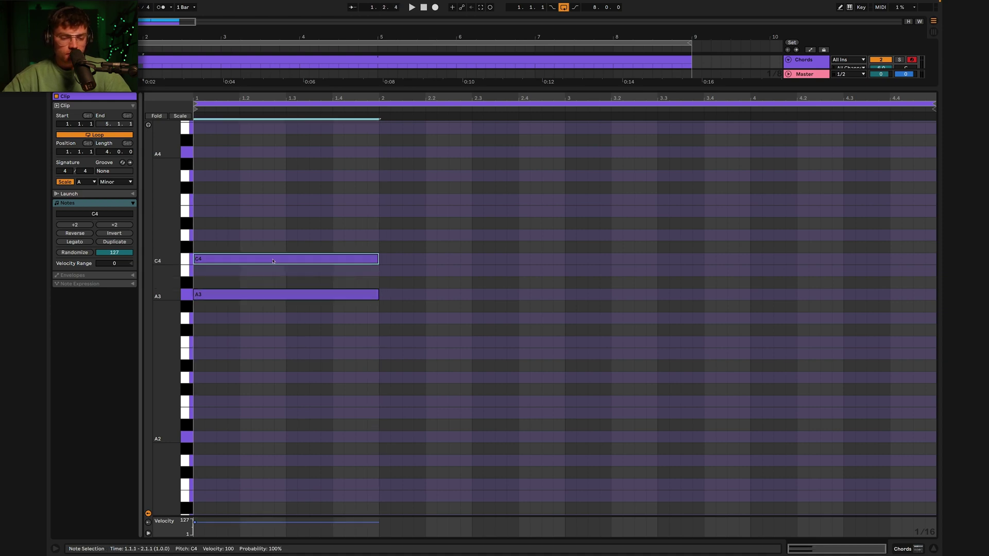
{"action": "left_click_drag", "start_coordinate": [276, 260], "coordinate": [283, 216]}
{"action": "key", "text": "space"}
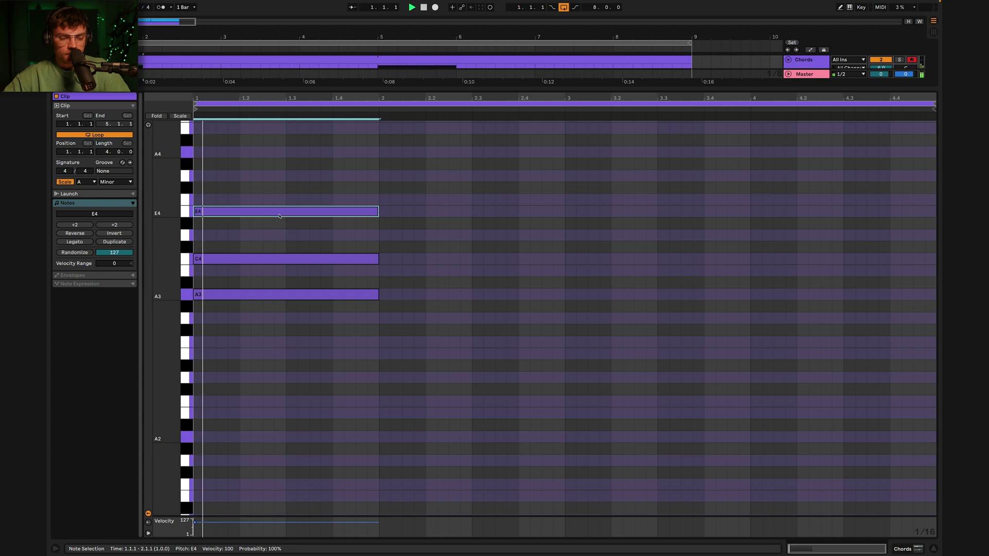
Duplicate the bar 1 chord into bars 2 and 3.
{"action": "left_click_drag", "start_coordinate": [353, 188], "coordinate": [319, 352]}
{"action": "key", "text": "ctrl+d"}
{"action": "key", "text": "space"}
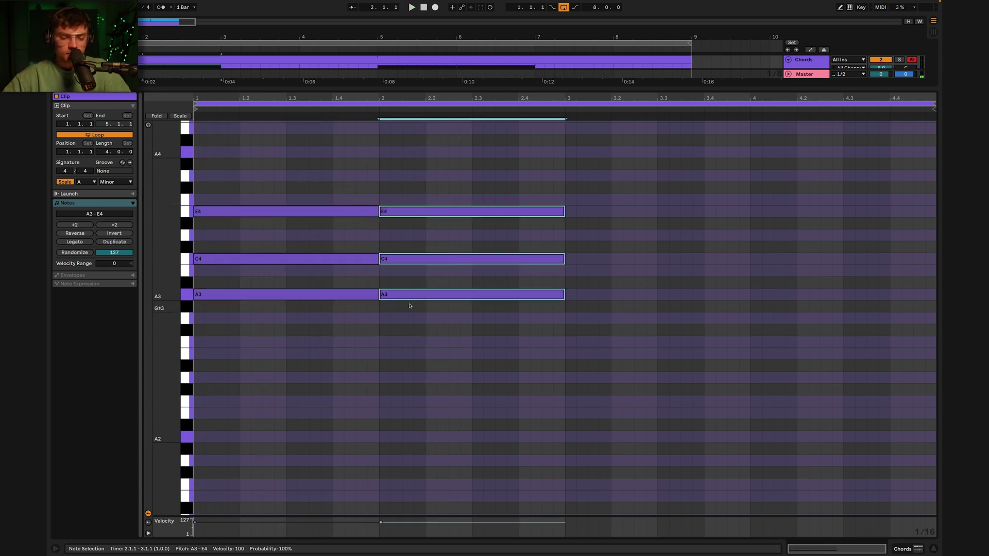
{"action": "key", "text": "ctrl+d"}
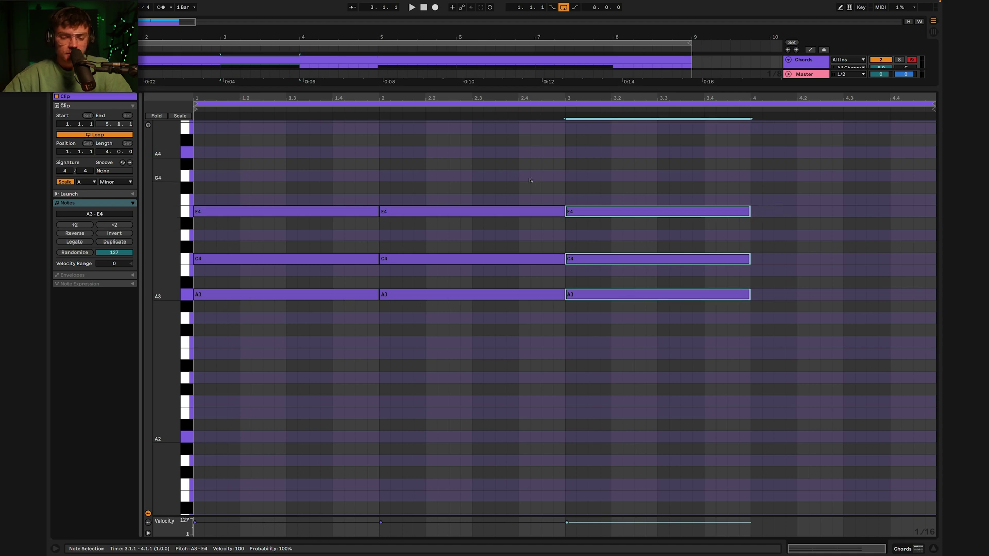
Transpose the whole bar 2 chord down four semitones so its root is F3.
{"action": "left_click_drag", "start_coordinate": [477, 175], "coordinate": [475, 262]}
{"action": "left_click_drag", "start_coordinate": [468, 307], "coordinate": [492, 124]}
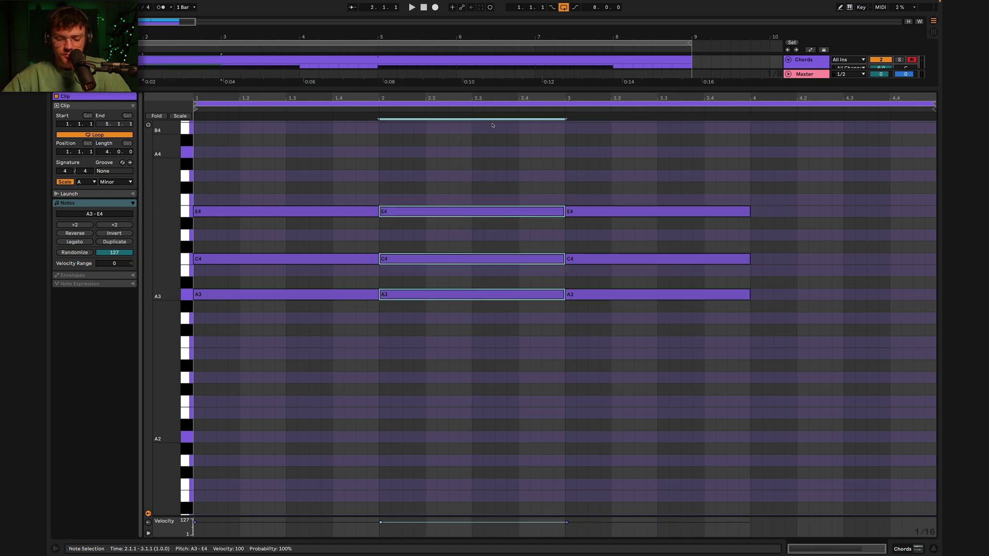
{"action": "key", "text": "Down"}
{"action": "key", "text": "Down"}
{"action": "key", "text": "Down"}
{"action": "key", "text": "Down"}
{"action": "left_click", "coordinate": [439, 238]}
{"action": "left_click", "coordinate": [406, 340]}
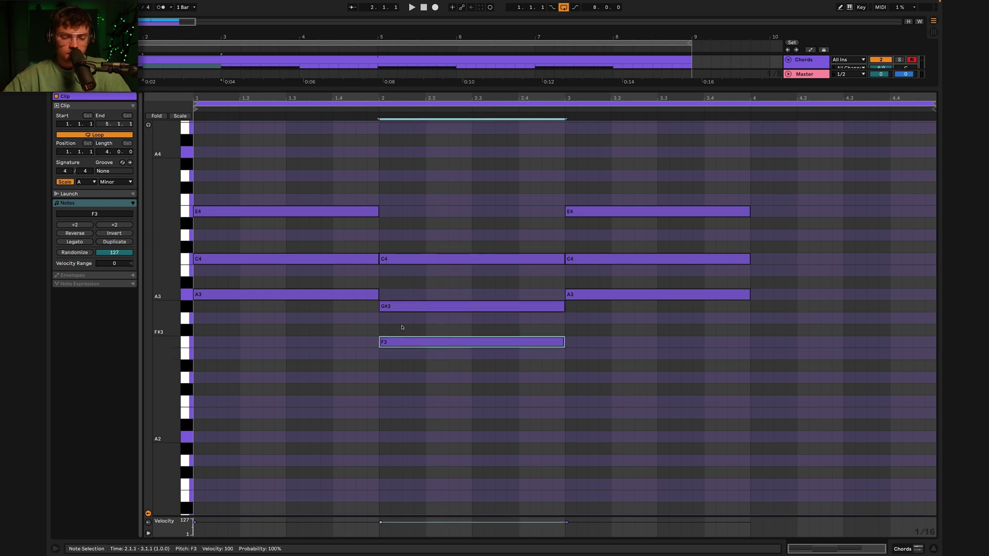
Raise the middle note of the bar 2 chord by one semitone to A3.
{"action": "left_click", "coordinate": [400, 309]}
{"action": "left_click", "coordinate": [377, 307]}
{"action": "left_click", "coordinate": [402, 307]}
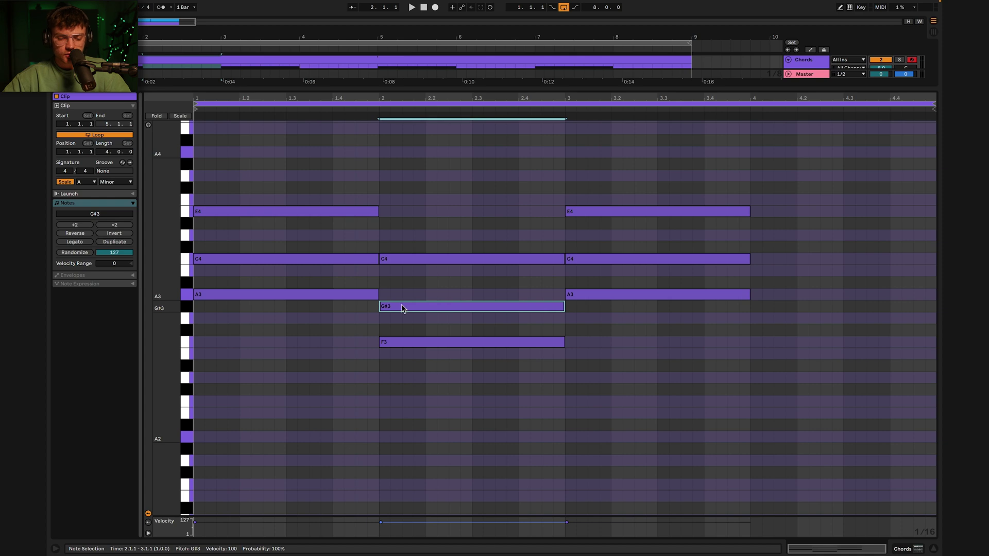
{"action": "key", "text": "Up"}
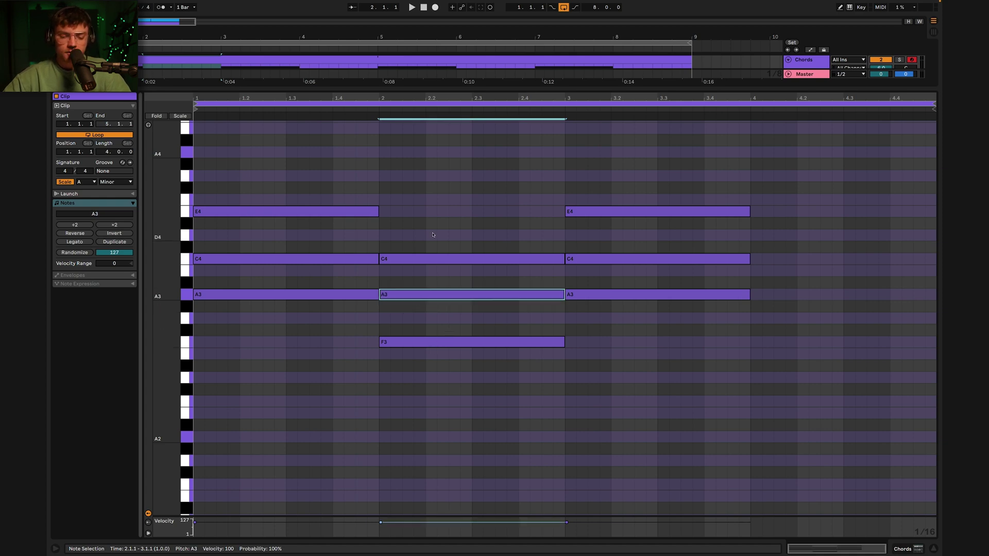
Transpose the bar 3 chord down seven semitones to D3, F3 and A3.
{"action": "left_click", "coordinate": [257, 161]}
{"action": "left_click_drag", "start_coordinate": [317, 171], "coordinate": [284, 343]}
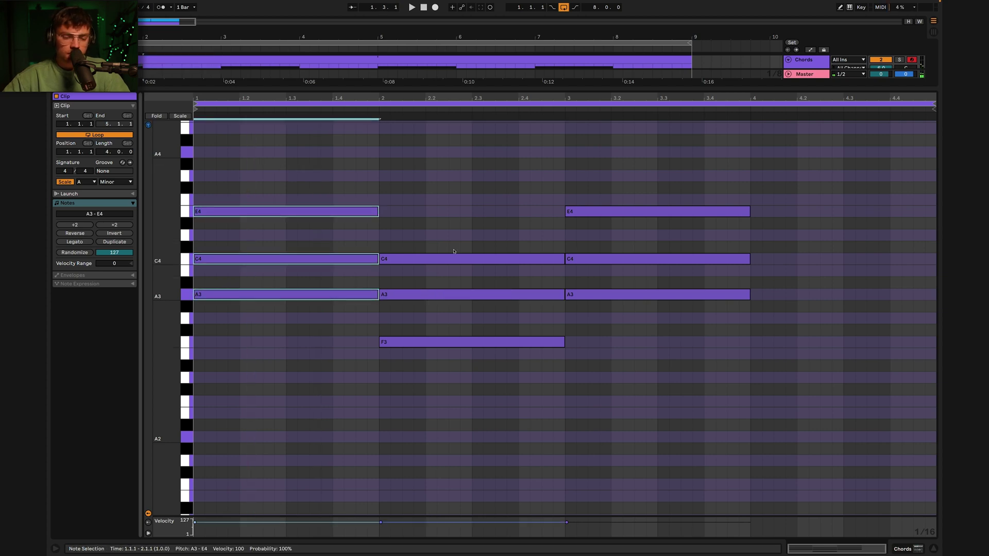
{"action": "left_click_drag", "start_coordinate": [476, 237], "coordinate": [449, 377]}
{"action": "left_click_drag", "start_coordinate": [590, 341], "coordinate": [631, 170]}
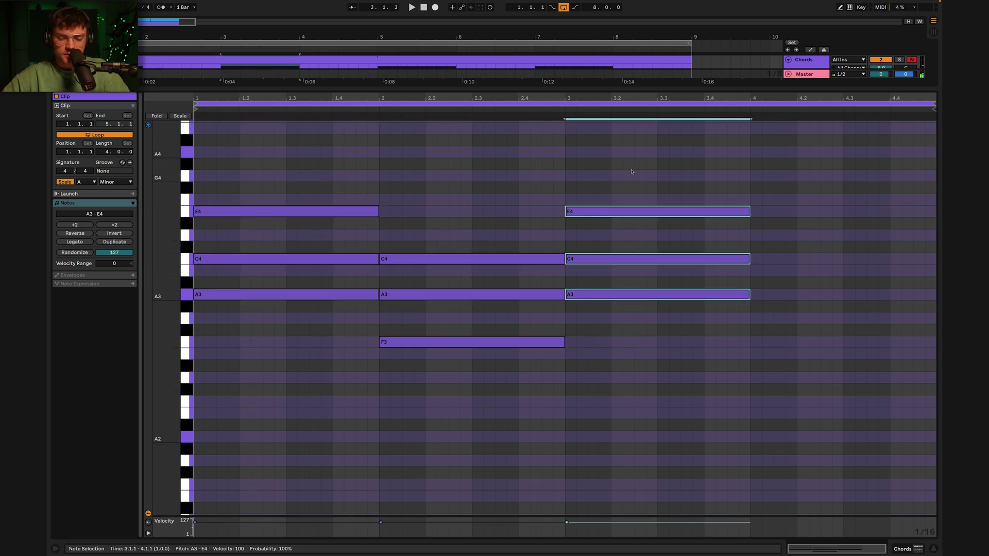
{"action": "key", "text": "Down"}
{"action": "key", "text": "Down"}
{"action": "key", "text": "Down"}
{"action": "key", "text": "Down"}
{"action": "key", "text": "Down"}
{"action": "key", "text": "Down"}
{"action": "key", "text": "Down"}
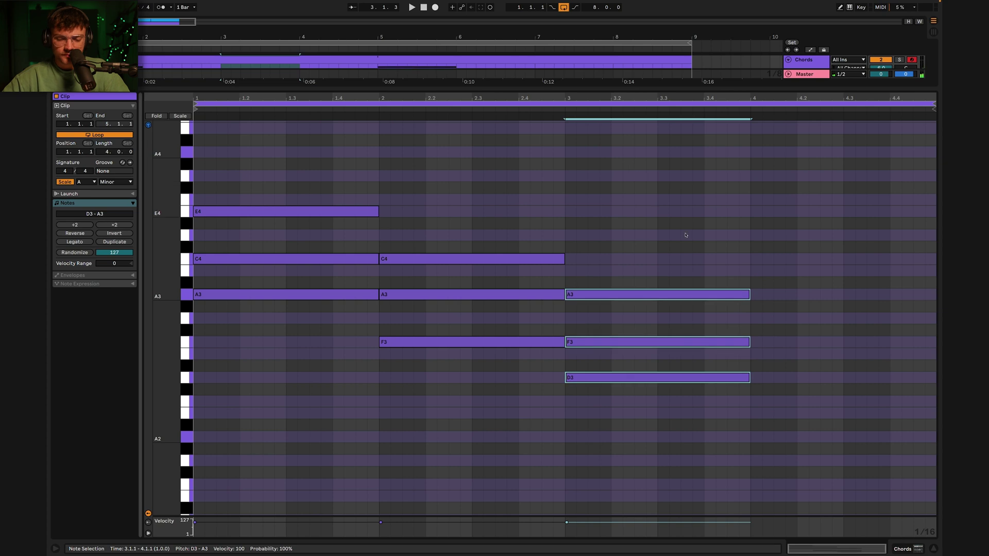
Lengthen the three notes of the bar 3 chord to the end of bar 4 and play the progression.
{"action": "left_click_drag", "start_coordinate": [760, 295], "coordinate": [933, 297]}
{"action": "left_click", "coordinate": [747, 233]}
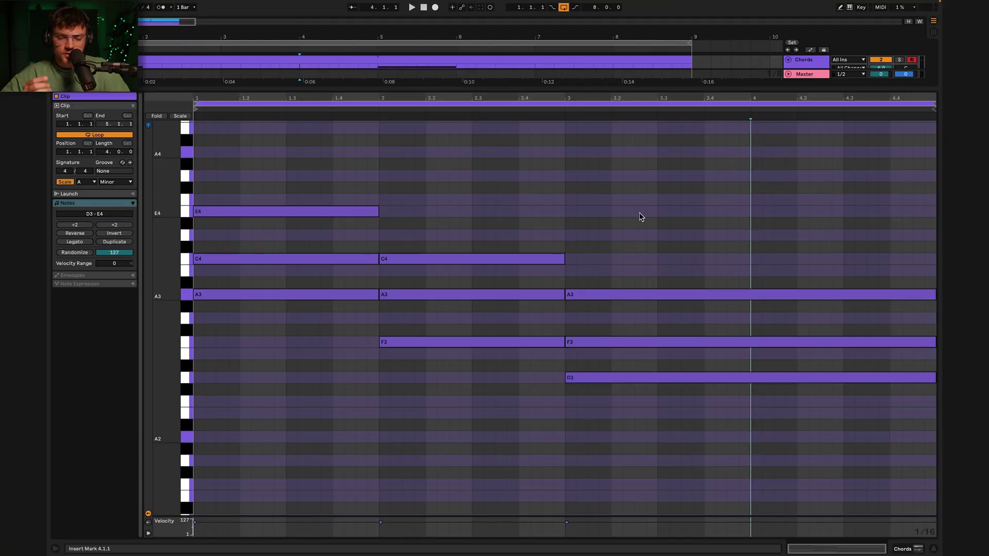
{"action": "key", "text": "space"}
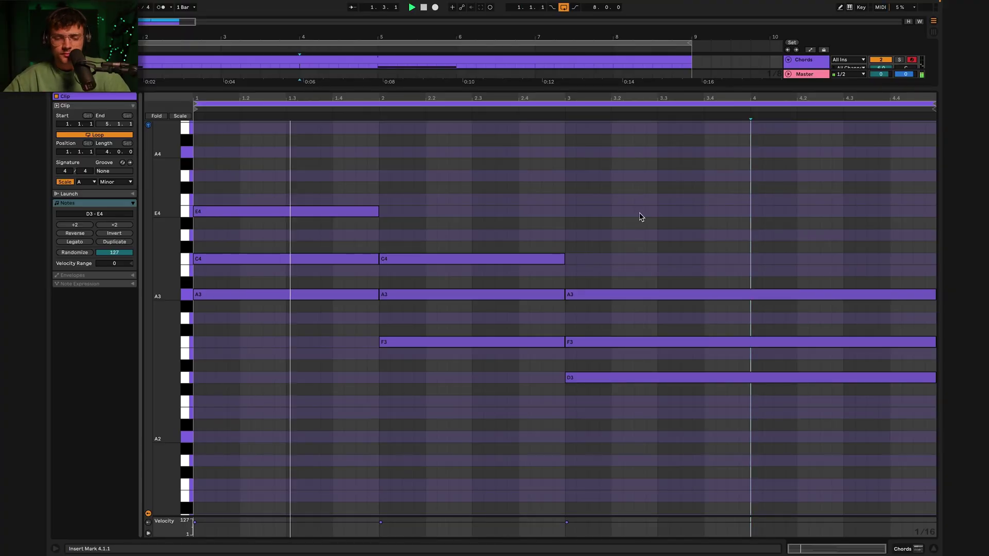
{"action": "left_click", "coordinate": [576, 213]}
{"action": "left_click", "coordinate": [576, 213]}
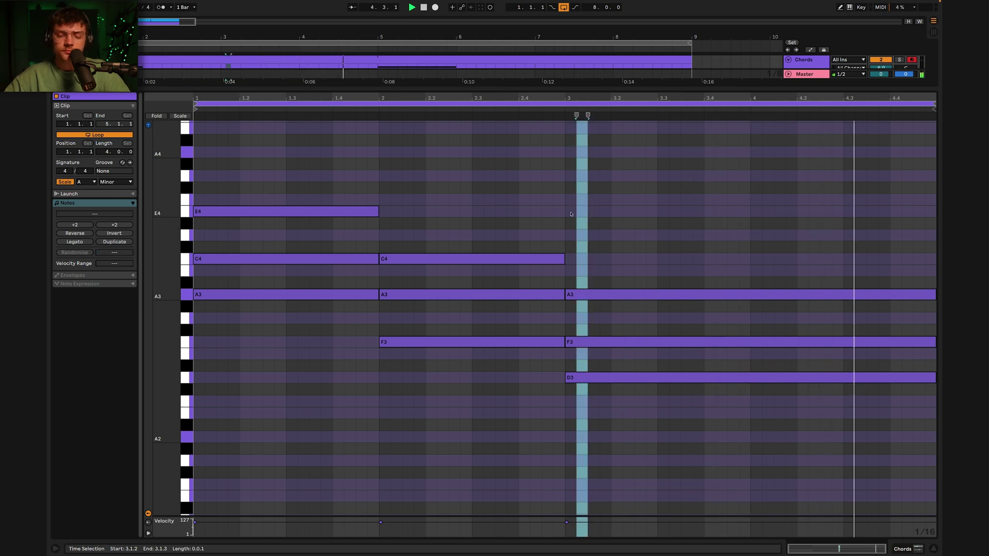
{"action": "left_click", "coordinate": [570, 214]}
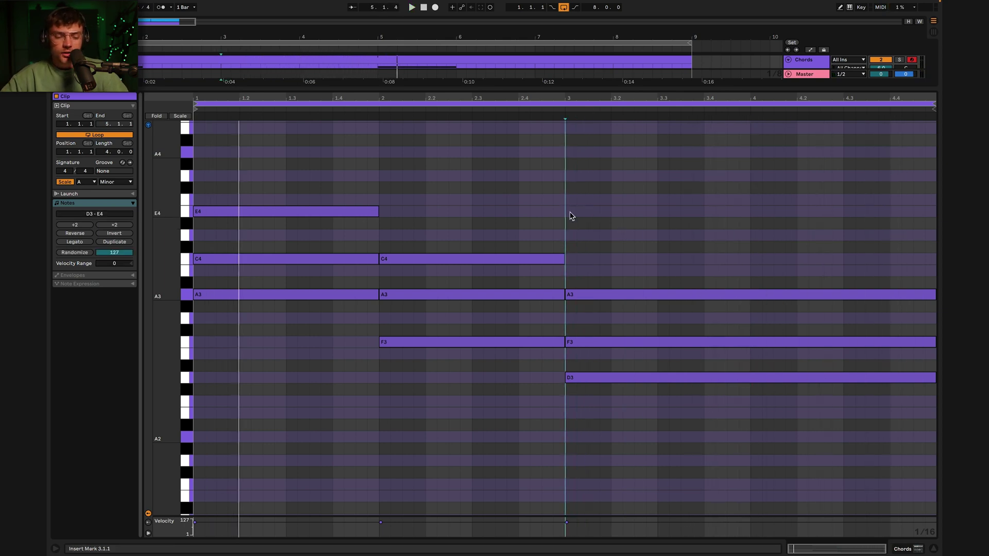
{"action": "left_click", "coordinate": [538, 208]}
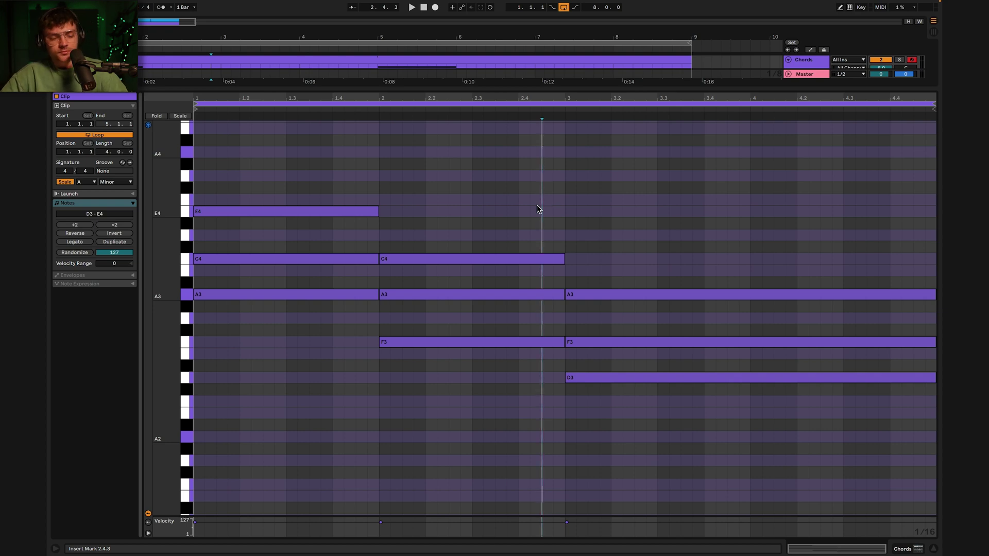
Copy each chord's root one octave down as A2, F2 and D2, extending D2 to the end of bar 4.
{"action": "scroll", "coordinate": [449, 225], "scroll_direction": "down", "scroll_amount": 2}
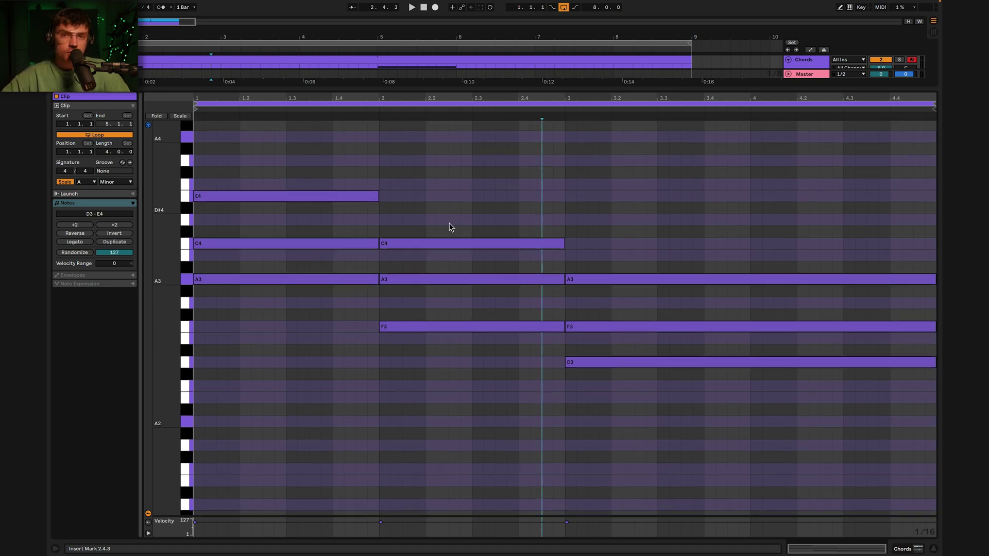
{"action": "scroll", "coordinate": [283, 252], "scroll_direction": "down", "scroll_amount": 4}
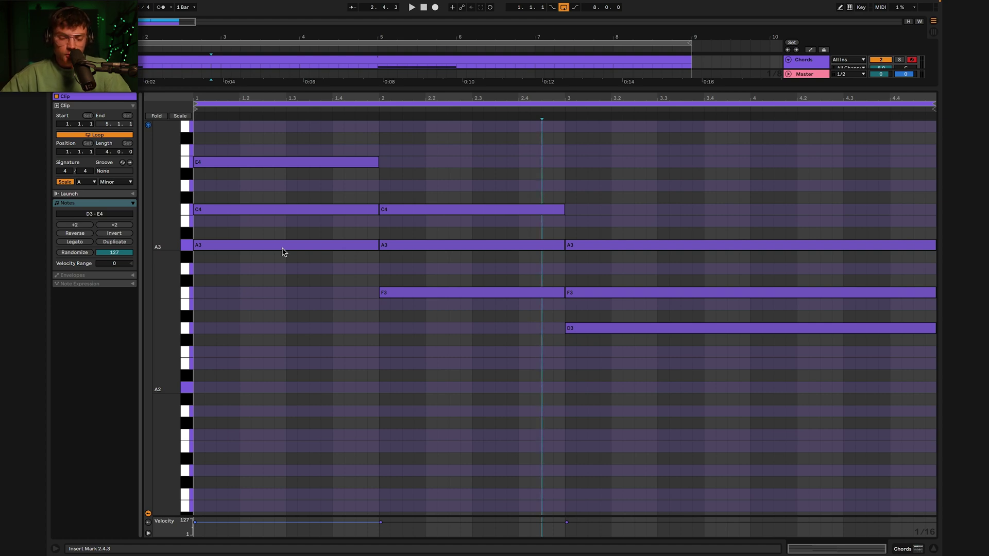
{"action": "left_click_drag", "start_coordinate": [283, 252], "coordinate": [649, 461]}
{"action": "scroll", "coordinate": [285, 392], "scroll_direction": "down", "scroll_amount": 1}
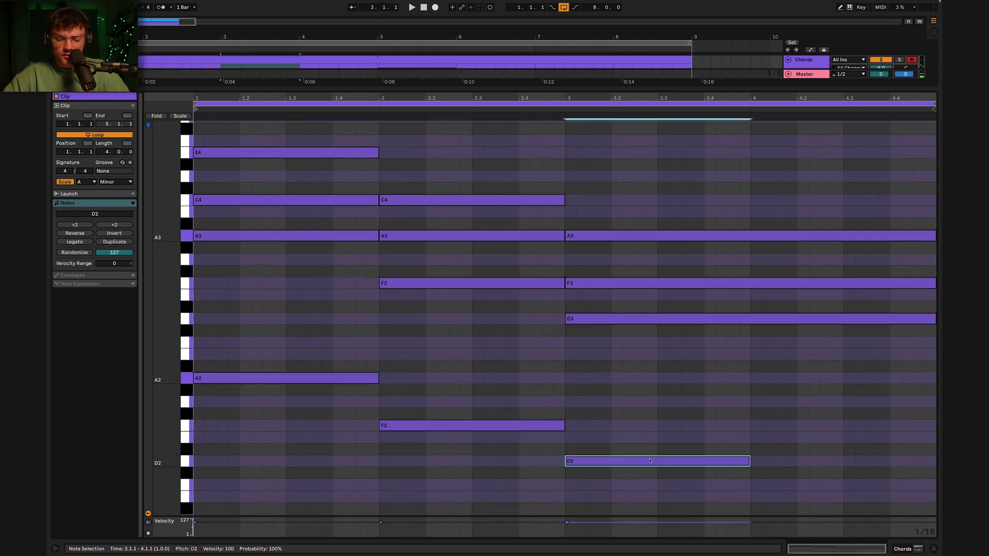
{"action": "left_click_drag", "start_coordinate": [772, 463], "coordinate": [933, 464]}
Play back the progression and transpose the three bass notes down another octave to A1, F1 and D1.
{"action": "key", "text": "space"}
{"action": "scroll", "coordinate": [555, 333], "scroll_direction": "down", "scroll_amount": 5}
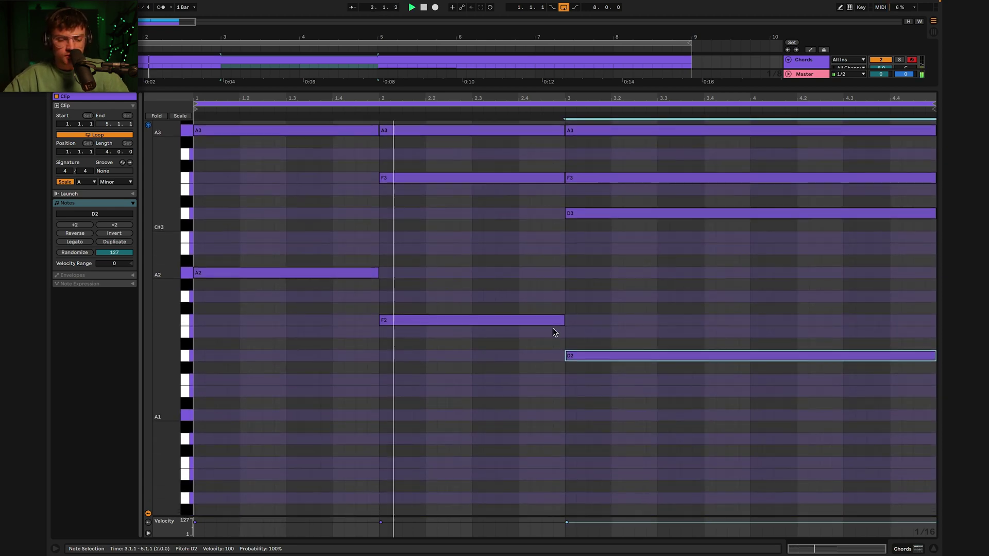
{"action": "left_click", "coordinate": [572, 303]}
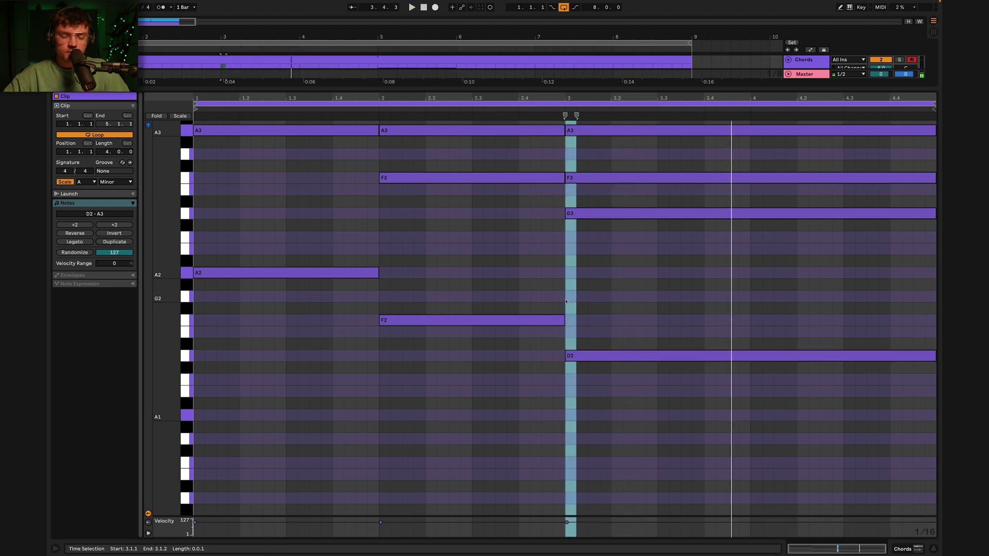
{"action": "left_click_drag", "start_coordinate": [350, 256], "coordinate": [582, 363]}
{"action": "key", "text": "shift+Down"}
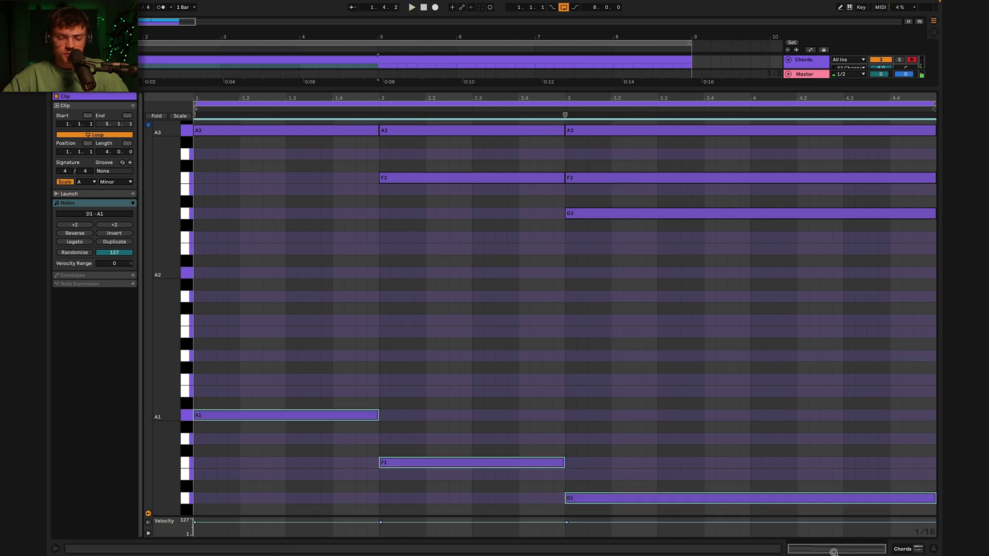
{"action": "left_click", "coordinate": [426, 368]}
{"action": "left_click_drag", "start_coordinate": [427, 368], "coordinate": [441, 368]}
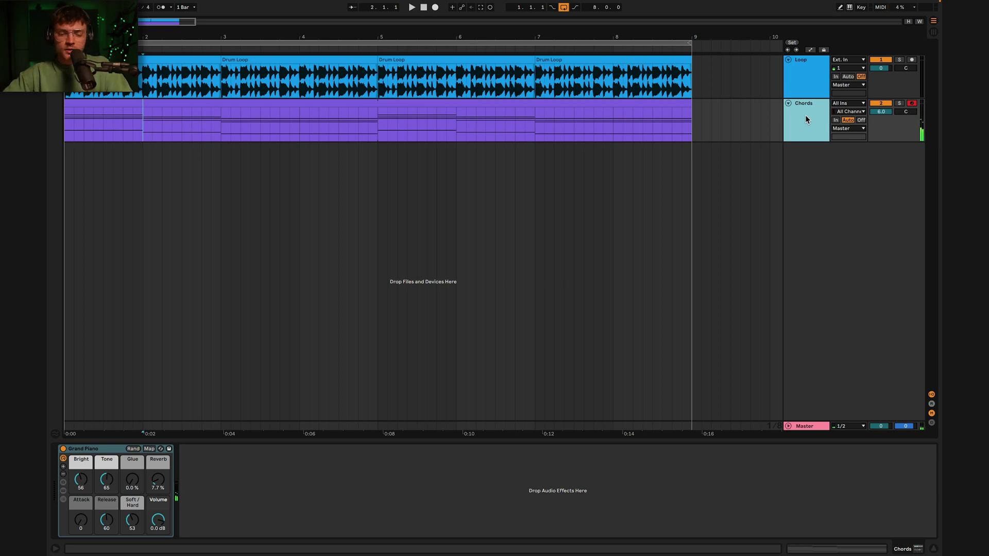
Copy the bass notes up a fifth as E2, C2 and A1, extending the added A1 to the end of bar 4.
{"action": "left_click", "coordinate": [666, 102]}
{"action": "double_click", "coordinate": [666, 102]}
{"action": "left_click", "coordinate": [426, 238]}
{"action": "scroll", "coordinate": [422, 238], "scroll_direction": "down", "scroll_amount": 2}
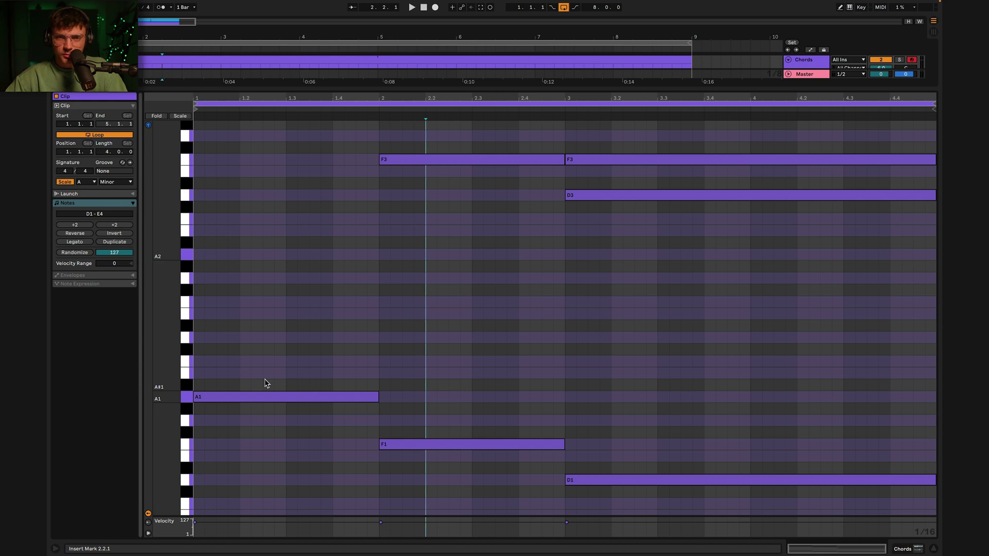
{"action": "left_click", "coordinate": [235, 397]}
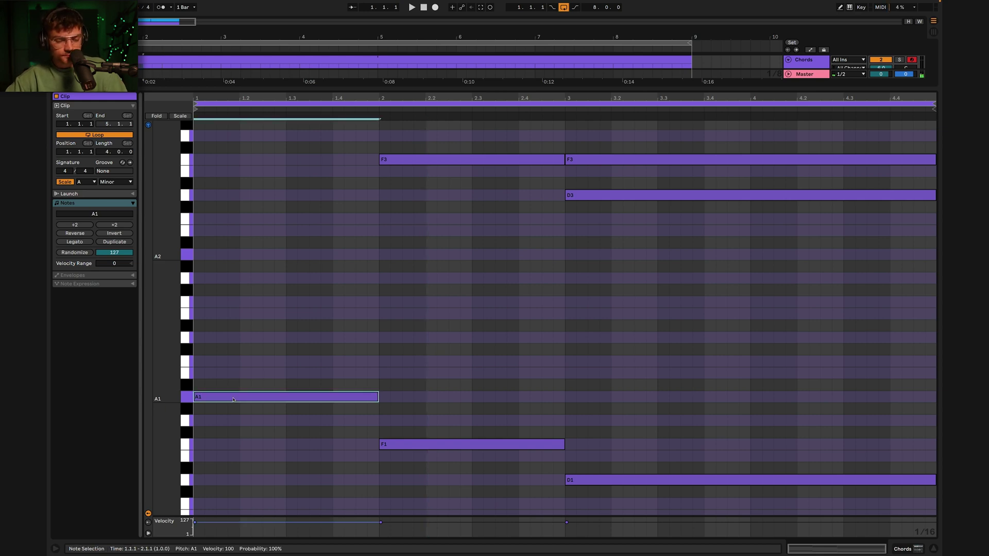
{"action": "left_click_drag", "start_coordinate": [237, 400], "coordinate": [609, 401]}
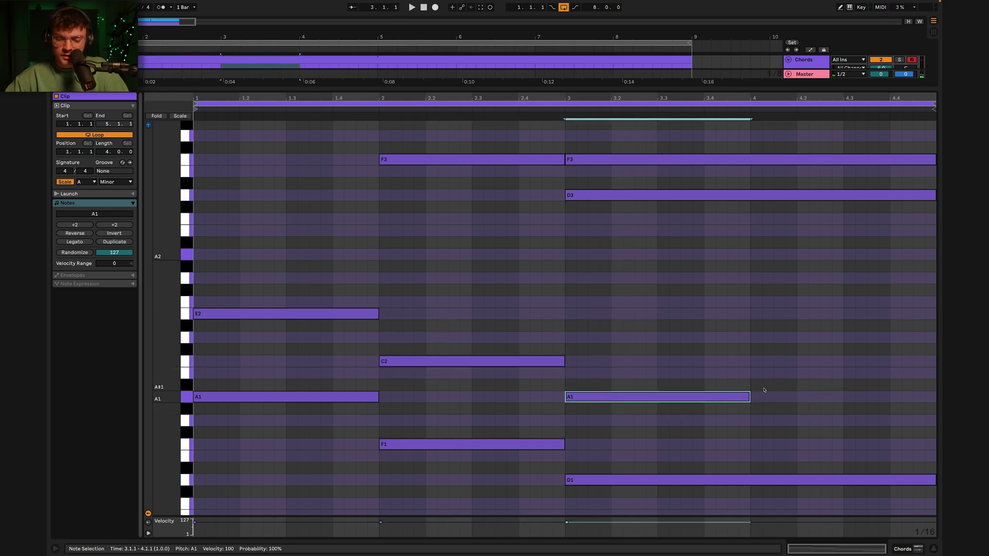
{"action": "left_click_drag", "start_coordinate": [751, 397], "coordinate": [919, 396]}
Check the interval between A1 and E2 in bar 1 and play back the full progression with the bass fifths.
{"action": "left_click", "coordinate": [325, 397]}
{"action": "left_click", "coordinate": [298, 377]}
{"action": "left_click", "coordinate": [287, 353]}
{"action": "left_click", "coordinate": [275, 319]}
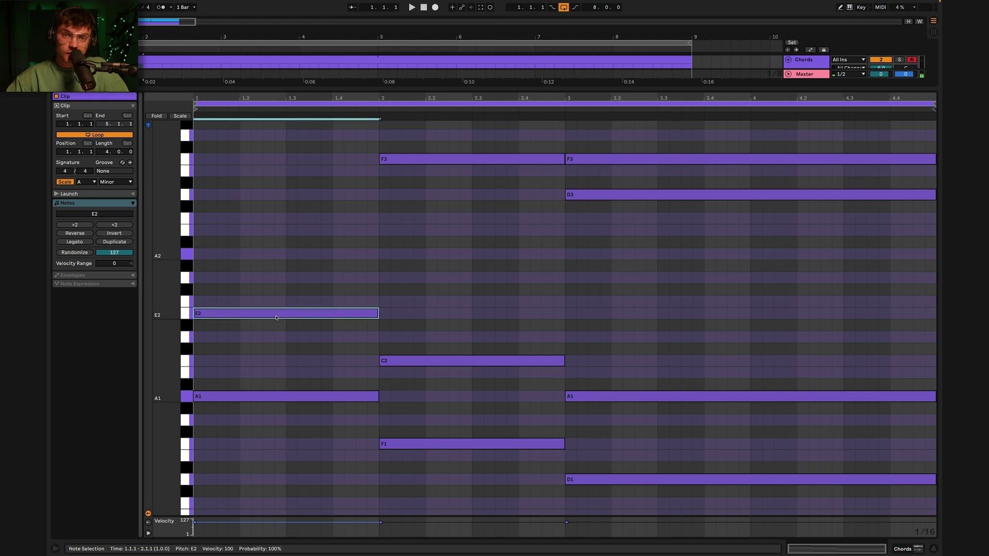
{"action": "key", "text": "space"}
{"action": "left_click_drag", "start_coordinate": [320, 288], "coordinate": [344, 285]}
{"action": "left_click", "coordinate": [381, 281]}
{"action": "scroll", "coordinate": [487, 286], "scroll_direction": "up", "scroll_amount": 3}
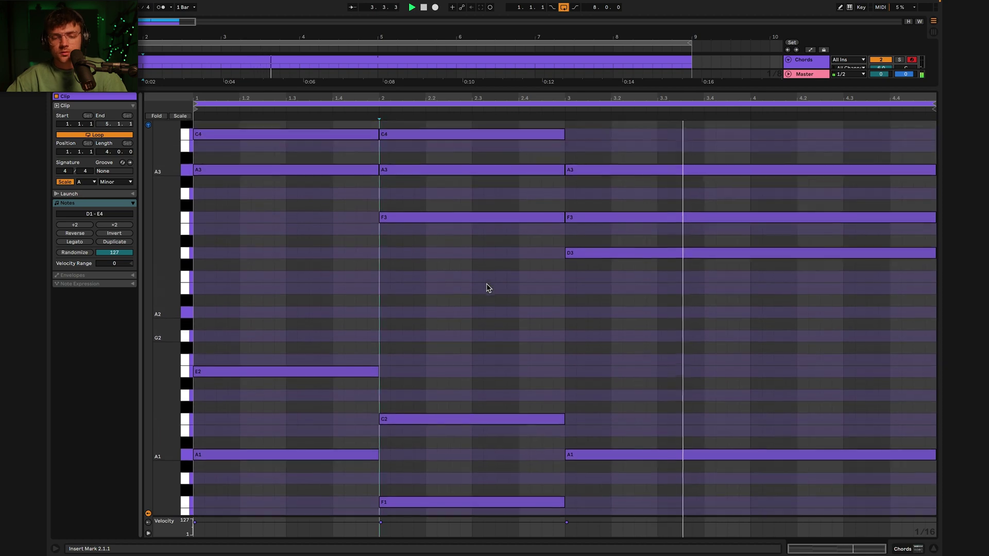
{"action": "left_click_drag", "start_coordinate": [168, 190], "coordinate": [144, 191]}
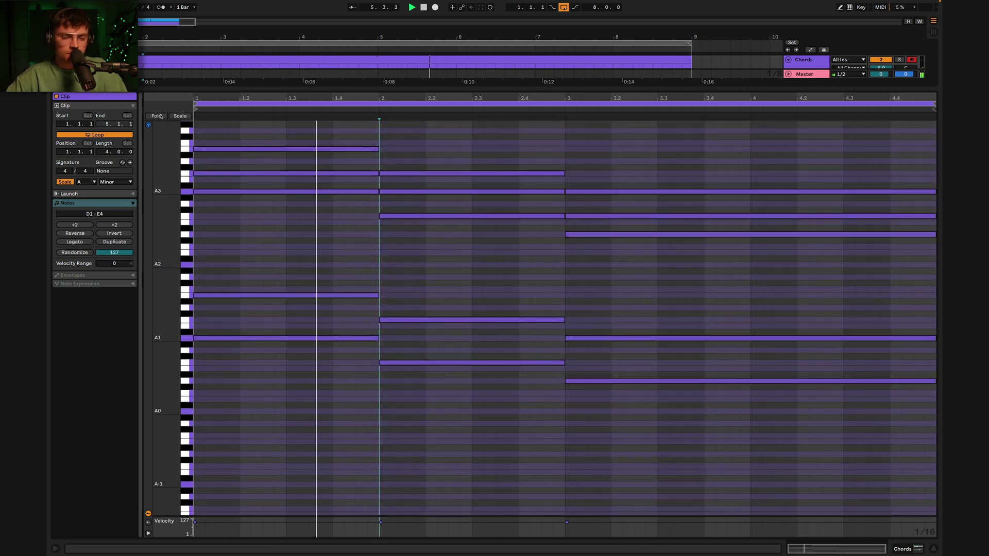
{"action": "left_click", "coordinate": [180, 116]}
{"action": "left_click", "coordinate": [179, 116]}
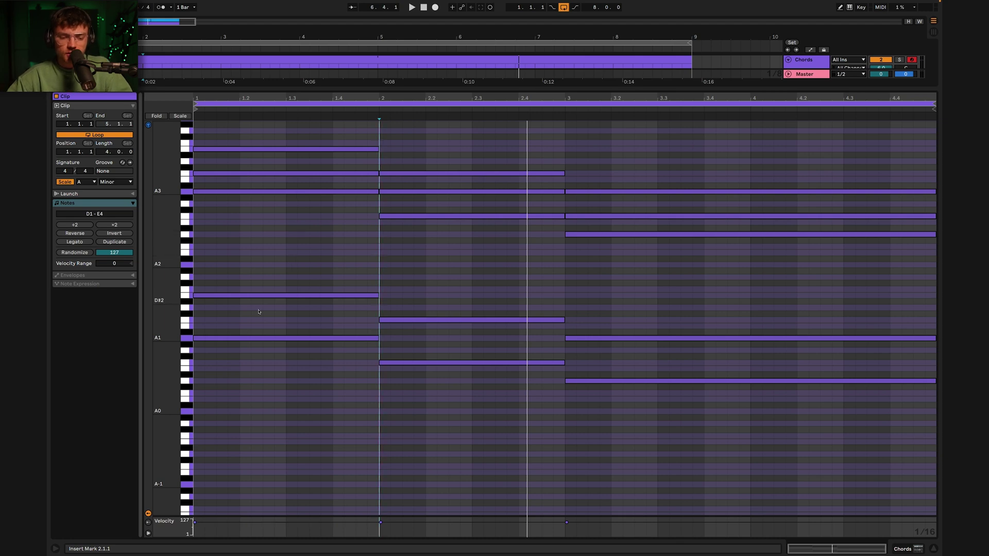
{"action": "key", "text": "space"}
Add a C2 note spanning all of bar 1 between the A1 and E2 bass notes, and play it back.
{"action": "left_click_drag", "start_coordinate": [297, 252], "coordinate": [691, 121]}
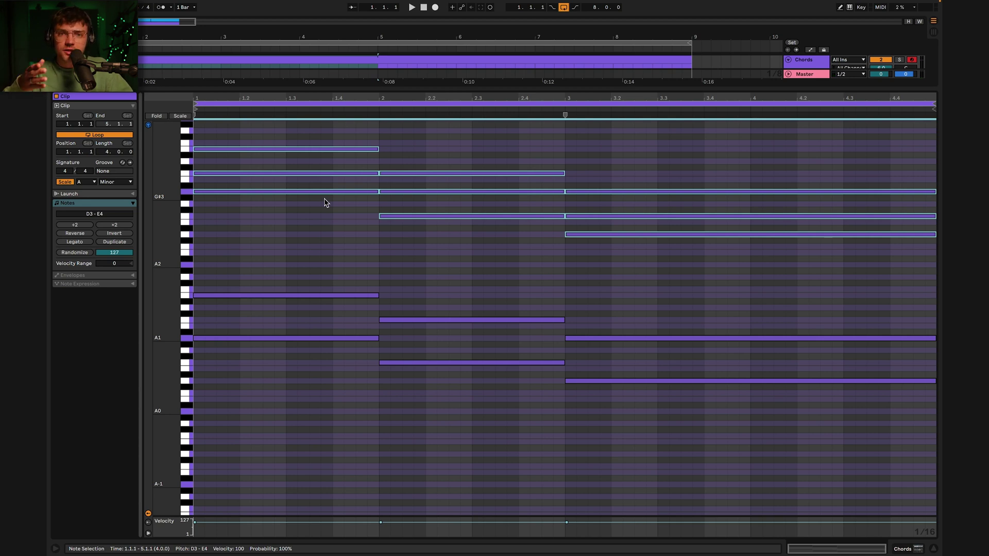
{"action": "left_click", "coordinate": [299, 225]}
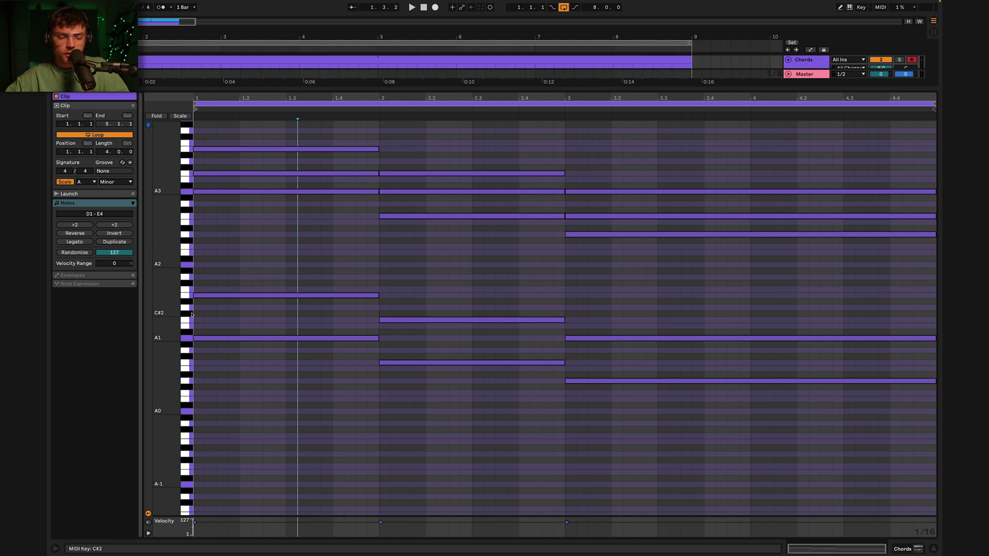
{"action": "double_click", "coordinate": [197, 320]}
{"action": "left_click_drag", "start_coordinate": [205, 320], "coordinate": [378, 319]}
{"action": "key", "text": "space"}
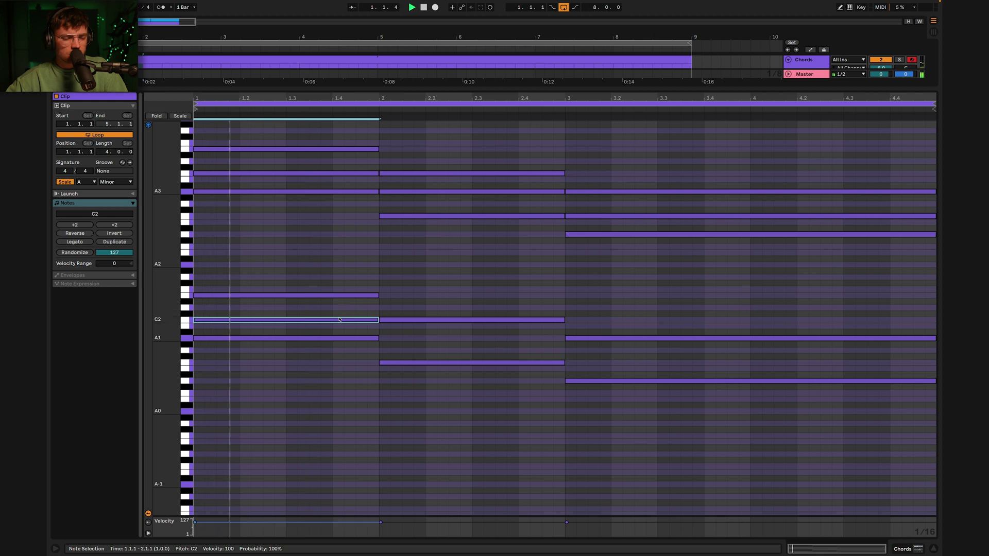
Delete the C2 bass note from bar 1 and play back the progression without it.
{"action": "key", "text": "space"}
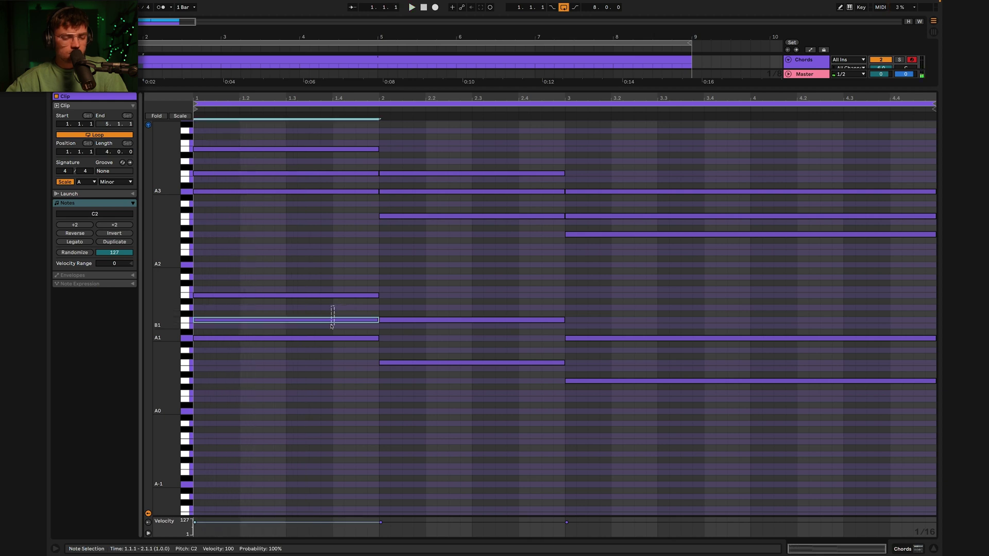
{"action": "double_click", "coordinate": [333, 320]}
{"action": "key", "text": "space"}
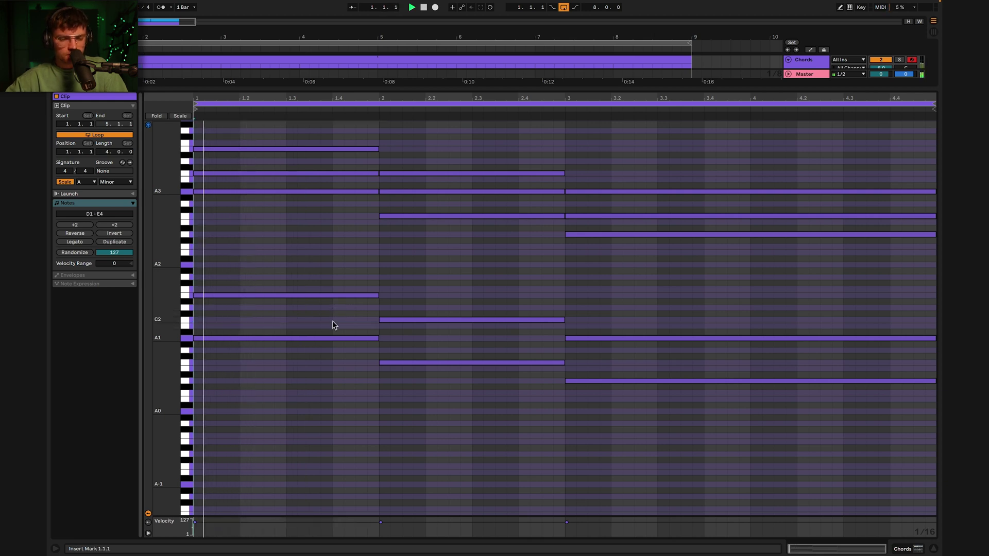
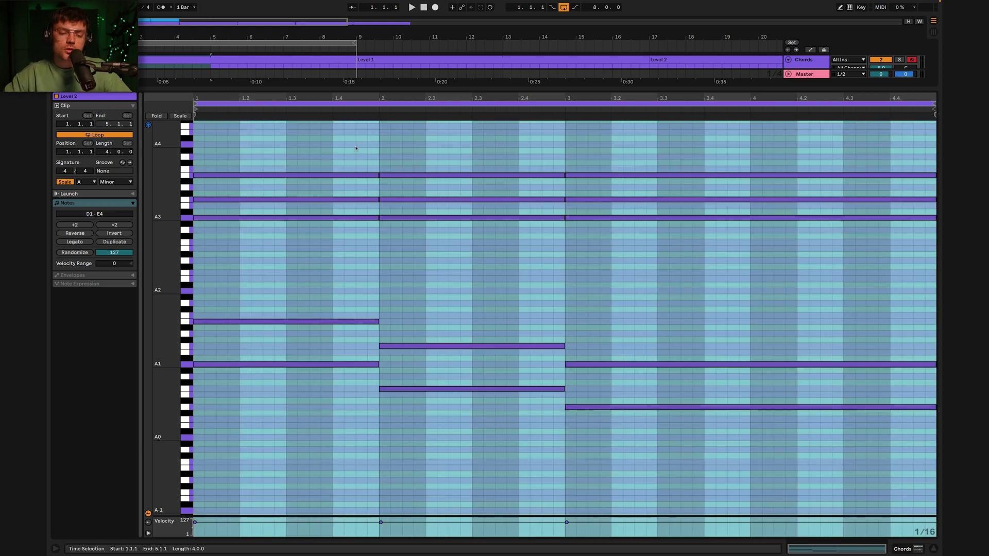
Briefly play back the chord progression in the Level 2 clip.
{"action": "left_click", "coordinate": [356, 149]}
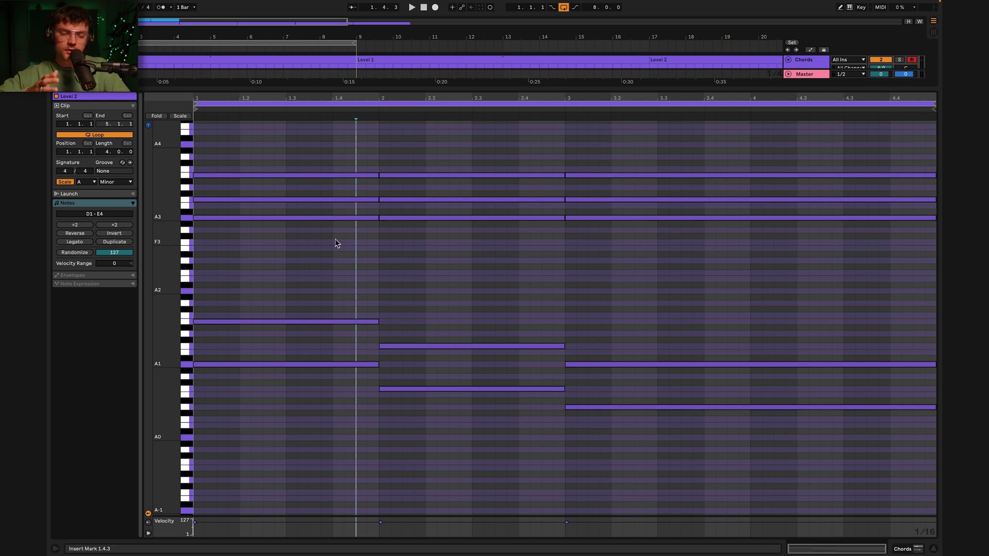
{"action": "key", "text": "space"}
{"action": "key", "text": "space"}
Shift the second chord a sixteenth note earlier to 1.4.4 and trim bar 1's A1 and E2 bass notes to end there.
{"action": "left_click_drag", "start_coordinate": [380, 150], "coordinate": [568, 150]}
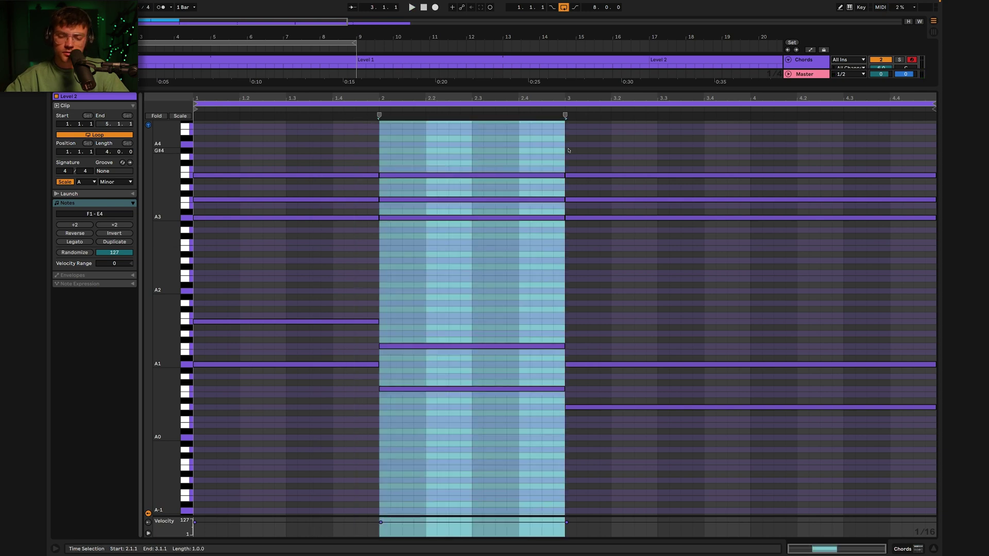
{"action": "right_click", "coordinate": [631, 291]}
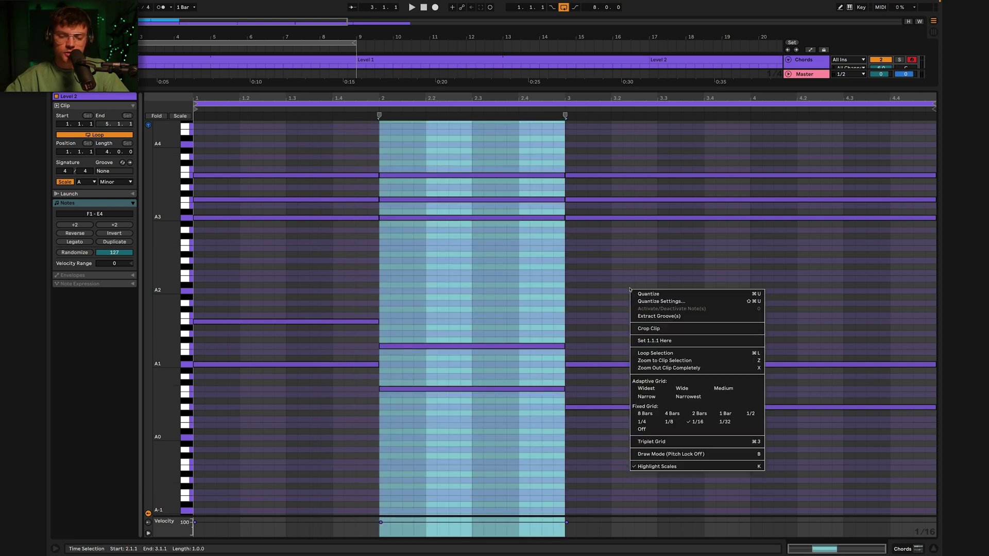
{"action": "left_click", "coordinate": [470, 261]}
{"action": "left_click_drag", "start_coordinate": [463, 152], "coordinate": [455, 414]}
{"action": "key", "text": "Left"}
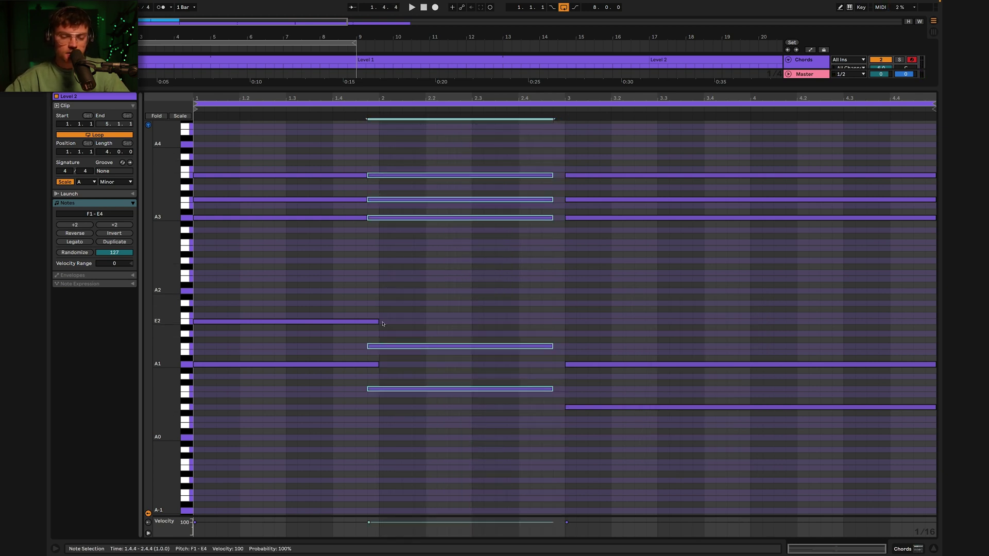
{"action": "left_click_drag", "start_coordinate": [314, 299], "coordinate": [314, 380]}
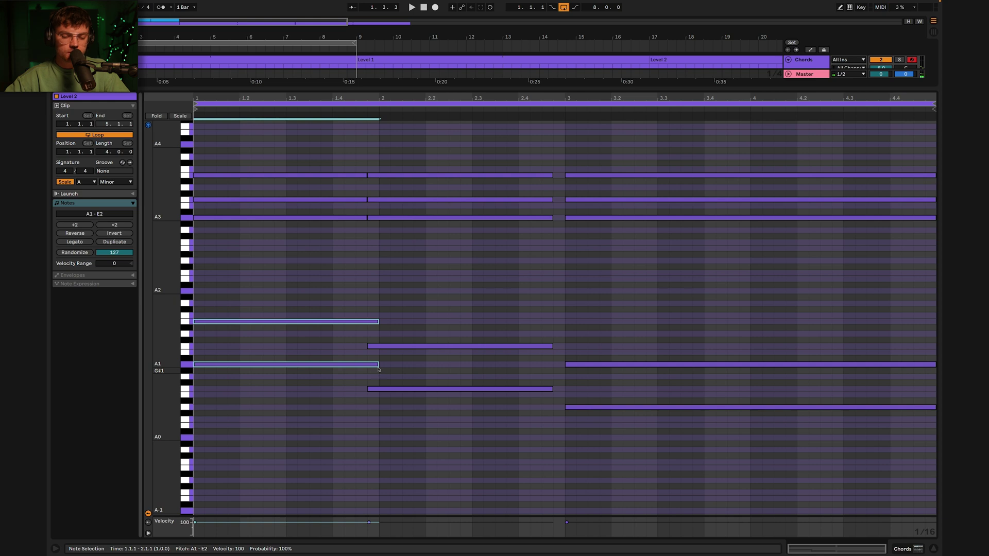
{"action": "left_click_drag", "start_coordinate": [379, 369], "coordinate": [367, 368]}
Play back the early chord change and extend all of the second chord's notes to end at 3.1.1.
{"action": "left_click_drag", "start_coordinate": [348, 298], "coordinate": [404, 412]}
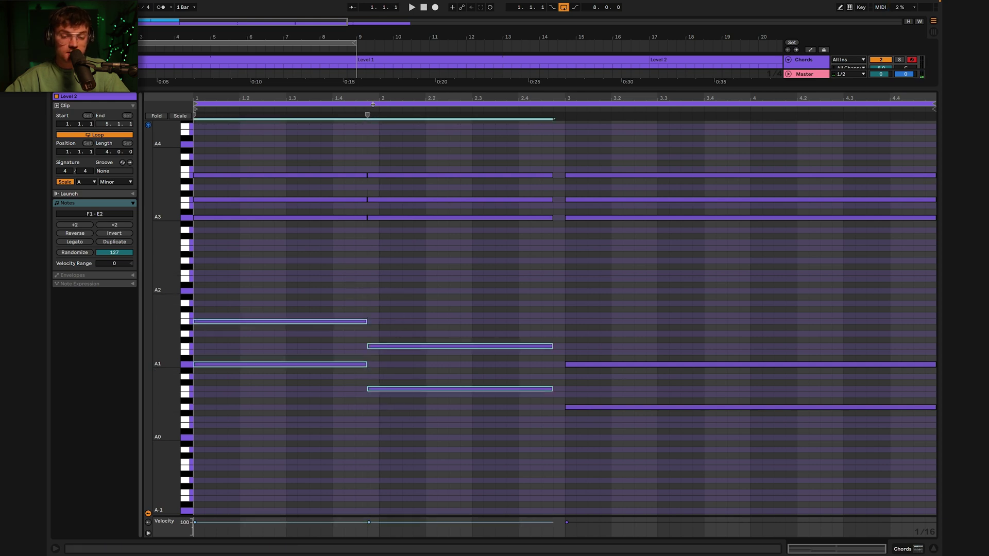
{"action": "left_click", "coordinate": [373, 104]}
{"action": "left_click", "coordinate": [385, 139]}
{"action": "key", "text": "space"}
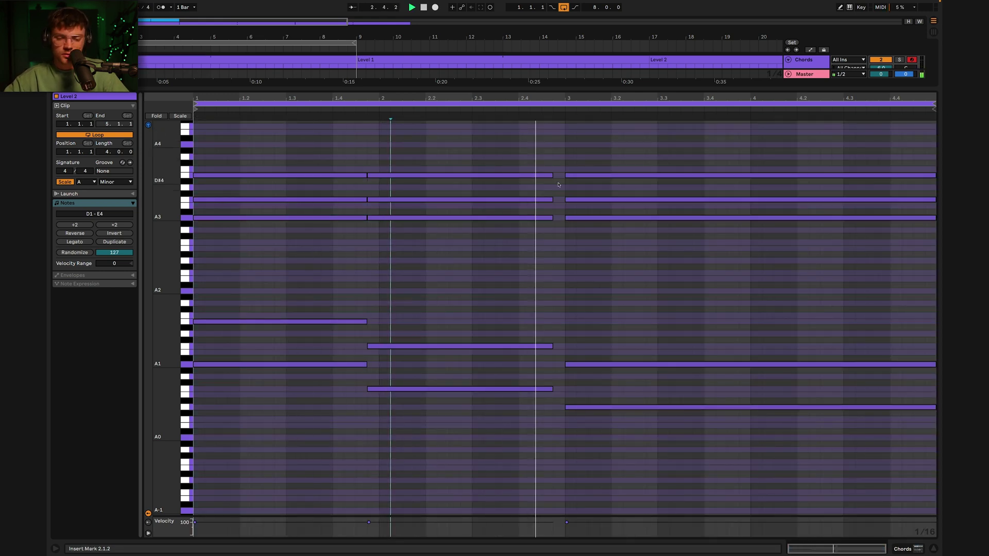
{"action": "left_click_drag", "start_coordinate": [559, 157], "coordinate": [566, 392]}
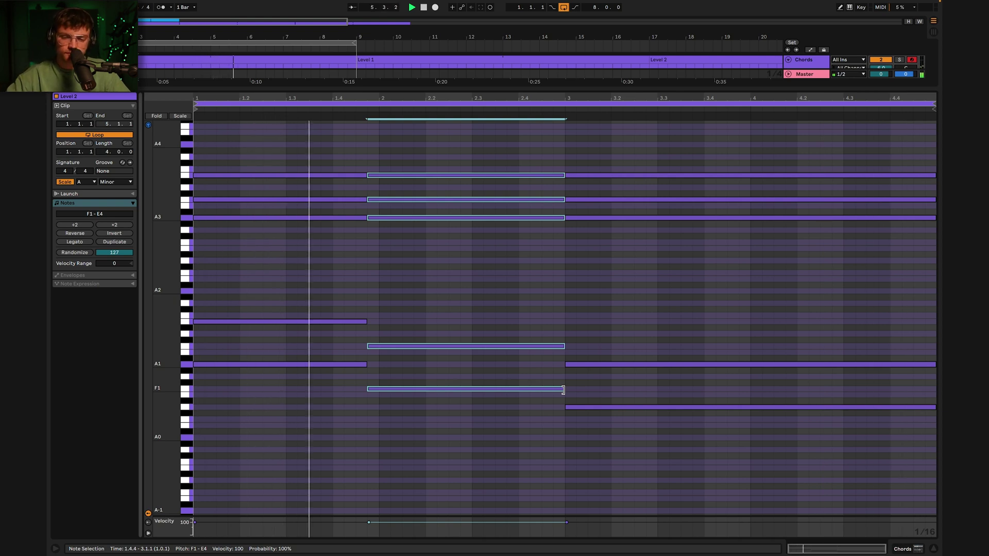
{"action": "left_click", "coordinate": [449, 249]}
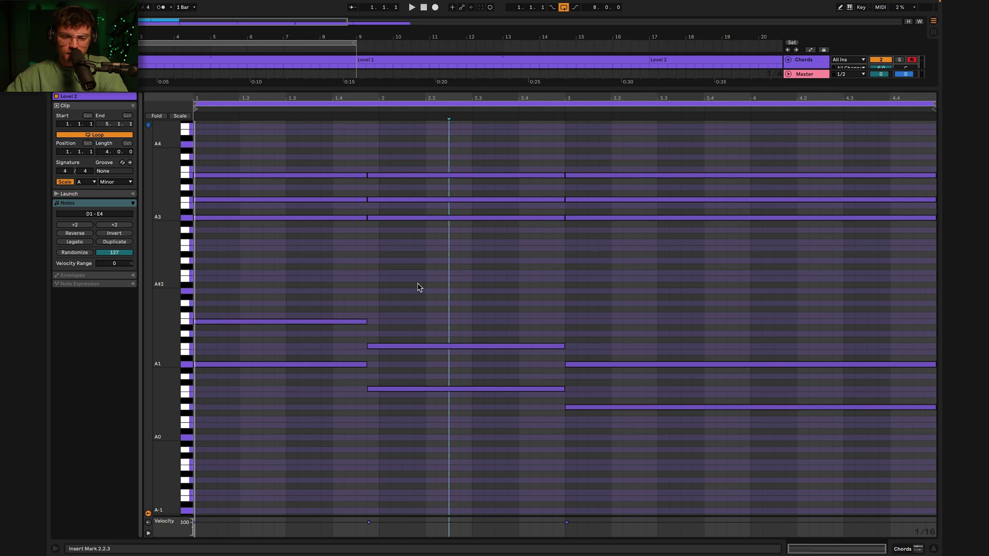
Shift the last chord a sixteenth note earlier to 2.4.4 and trim the second chord's C2 and F1 to end there.
{"action": "left_click_drag", "start_coordinate": [632, 148], "coordinate": [678, 493]}
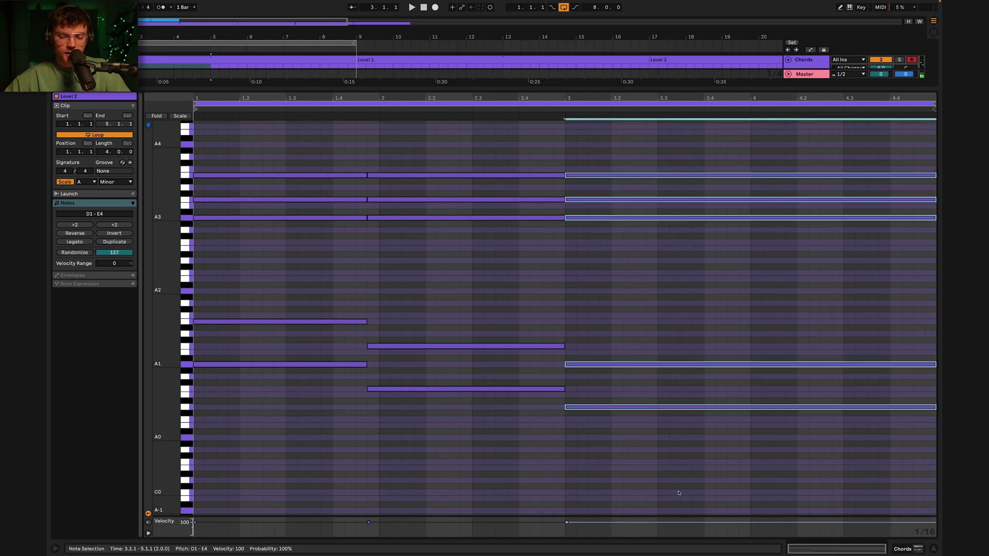
{"action": "key", "text": "Left"}
{"action": "left_click", "coordinate": [512, 335]}
{"action": "left_click", "coordinate": [515, 346]}
{"action": "left_click", "coordinate": [503, 390], "text": "shift"}
{"action": "left_click_drag", "start_coordinate": [565, 390], "coordinate": [551, 389]}
Play back both early chord changes and inspect the sixteenth-note offsets just before bars 2 and 3.
{"action": "key", "text": "space"}
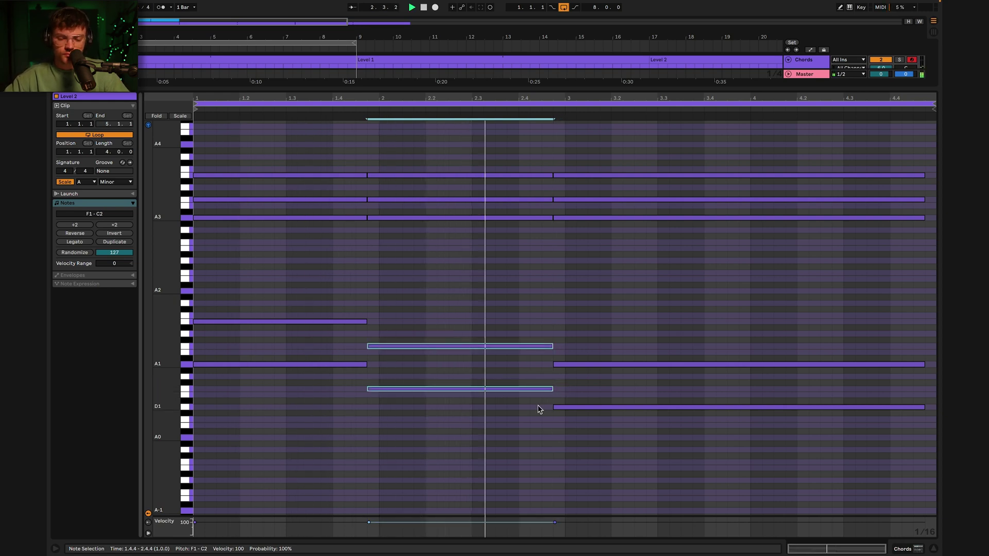
{"action": "left_click", "coordinate": [588, 479]}
{"action": "key", "text": "space"}
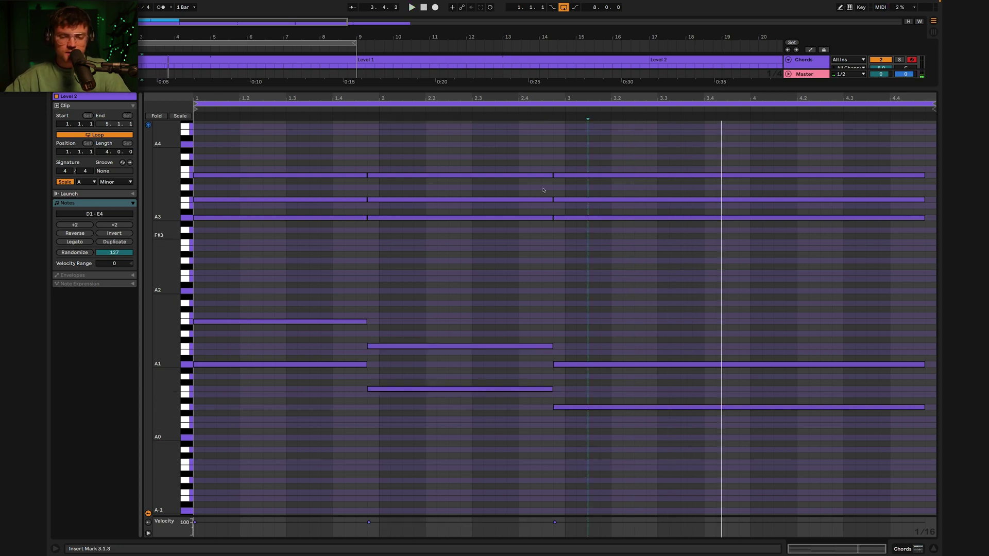
{"action": "left_click_drag", "start_coordinate": [366, 141], "coordinate": [375, 157]}
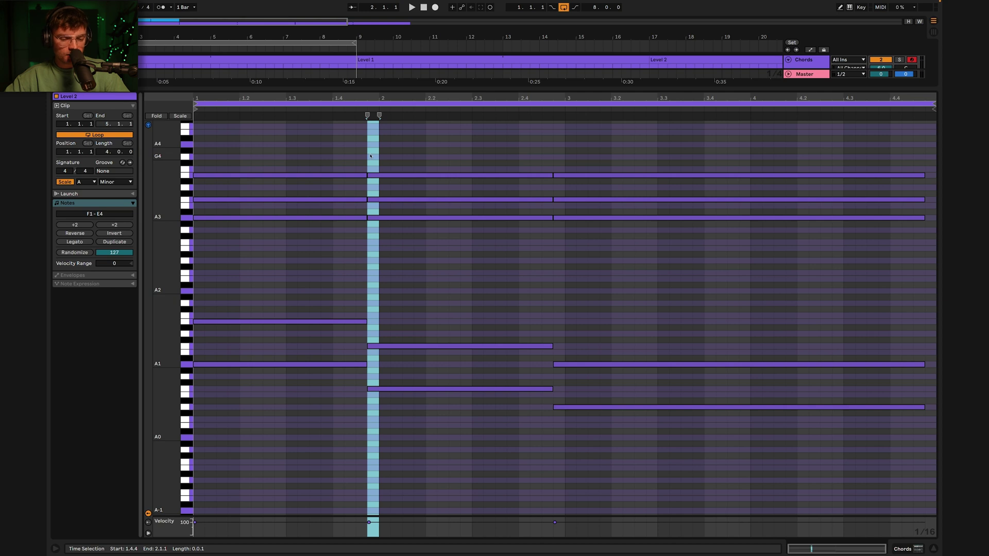
{"action": "left_click", "coordinate": [371, 155]}
{"action": "left_click_drag", "start_coordinate": [551, 158], "coordinate": [561, 160]}
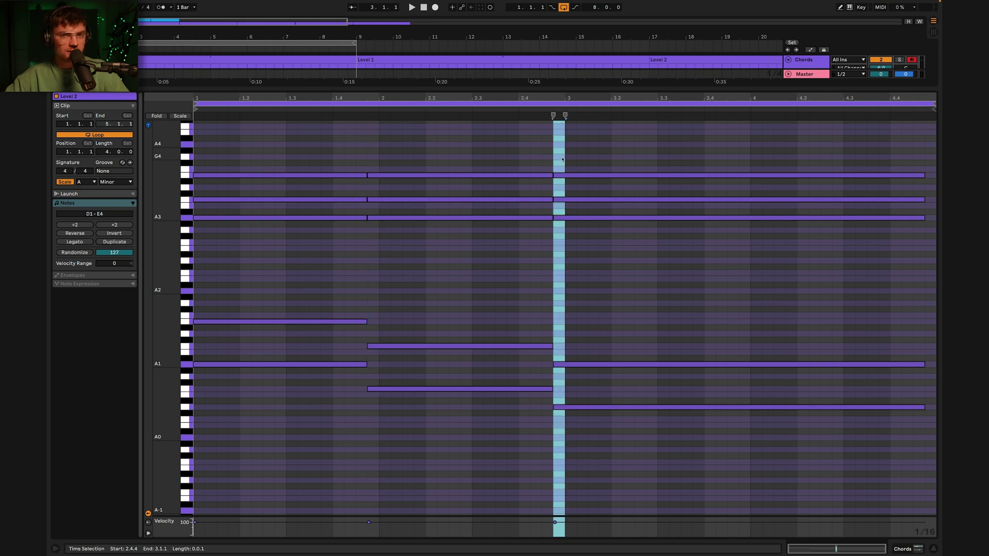
Move the last chord back to start at 3.1.1 and extend the second chord's C2 and F1 to meet it.
{"action": "key", "text": "ctrl+i"}
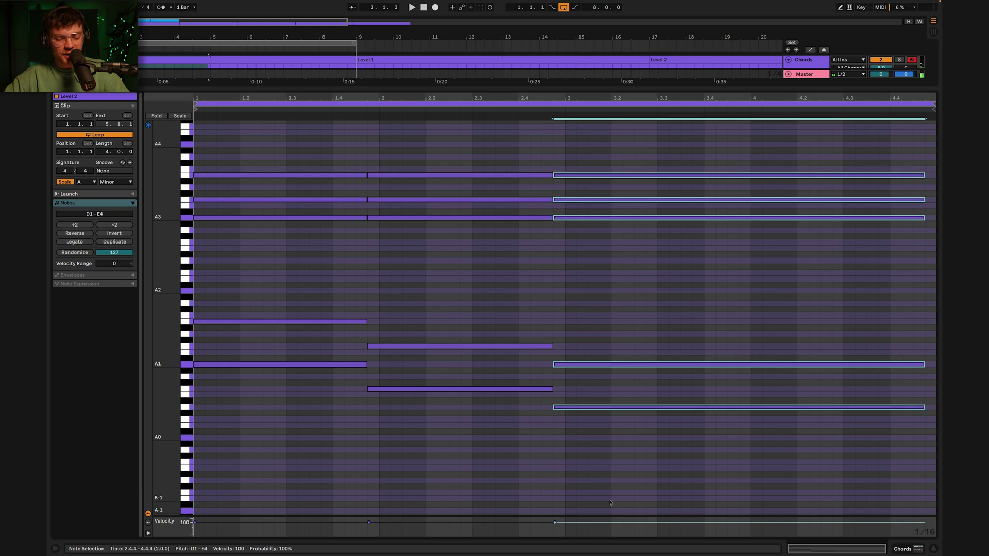
{"action": "mouse_move", "coordinate": [481, 437]}
{"action": "left_mouse_down"}
{"action": "mouse_move", "coordinate": [529, 172]}
{"action": "mouse_move", "coordinate": [565, 178]}
{"action": "left_mouse_up"}
{"action": "left_click", "coordinate": [532, 159]}
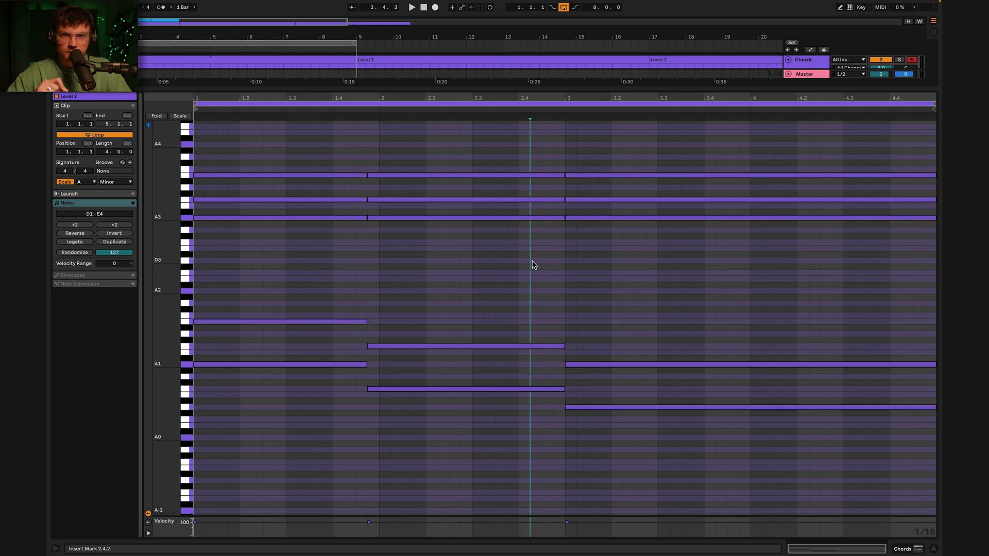
Shorten the second chord's C2 to end at 2.4.1, add another C2 from 2.4.1 to 3.1.1, and play back.
{"action": "left_click_drag", "start_coordinate": [566, 349], "coordinate": [517, 348]}
{"action": "double_click", "coordinate": [524, 346]}
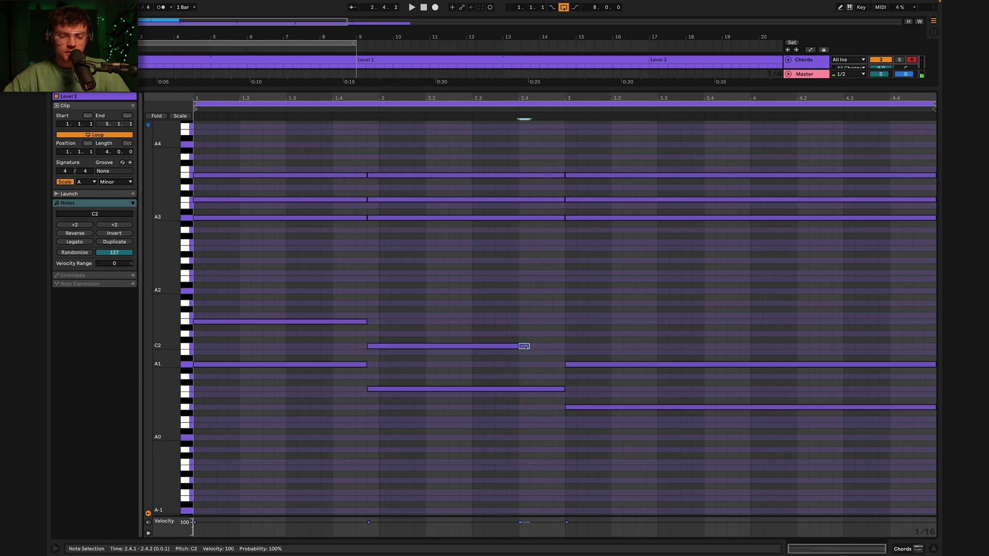
{"action": "left_click_drag", "start_coordinate": [530, 349], "coordinate": [565, 348]}
{"action": "key", "text": "space"}
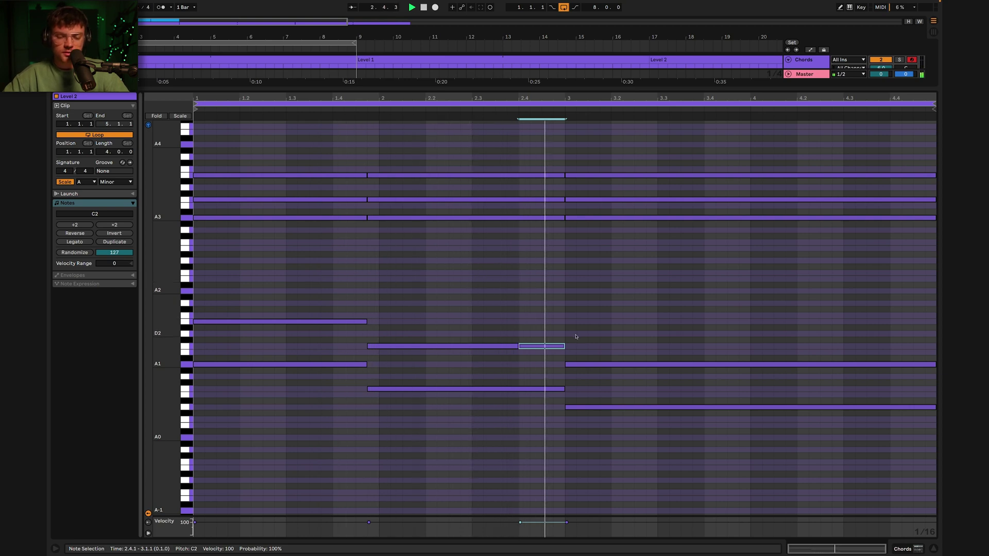
Shift the last chord a sixteenth note earlier to 2.4.4, trim the preceding C2 and F1 to end there, and play back.
{"action": "left_click_drag", "start_coordinate": [608, 453], "coordinate": [653, 160]}
{"action": "key", "text": "space"}
{"action": "key", "text": "Left"}
{"action": "left_click_drag", "start_coordinate": [565, 324], "coordinate": [553, 390]}
{"action": "left_click", "coordinate": [541, 309]}
{"action": "key", "text": "space"}
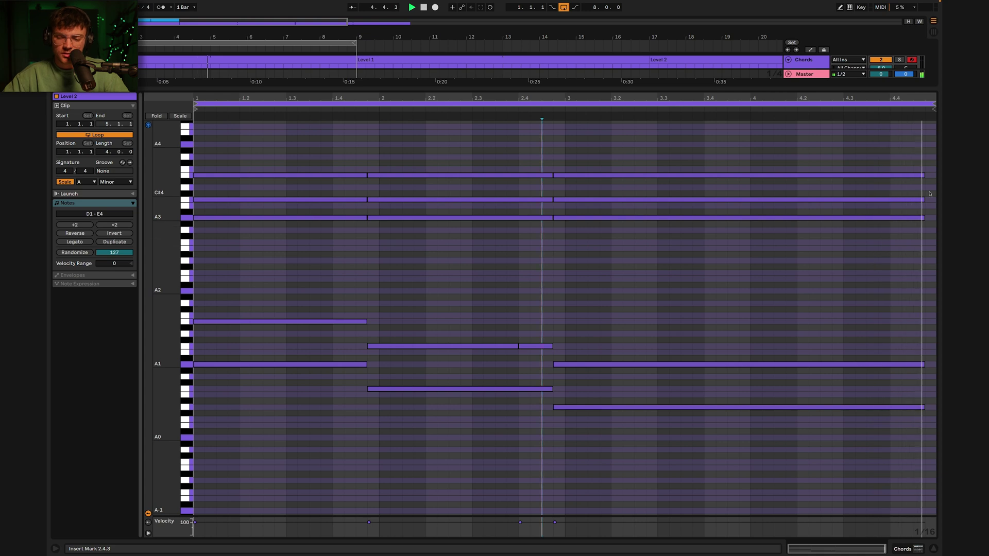
Extend all of the last chord's notes to the end of bar 4.
{"action": "left_click_drag", "start_coordinate": [925, 155], "coordinate": [865, 433]}
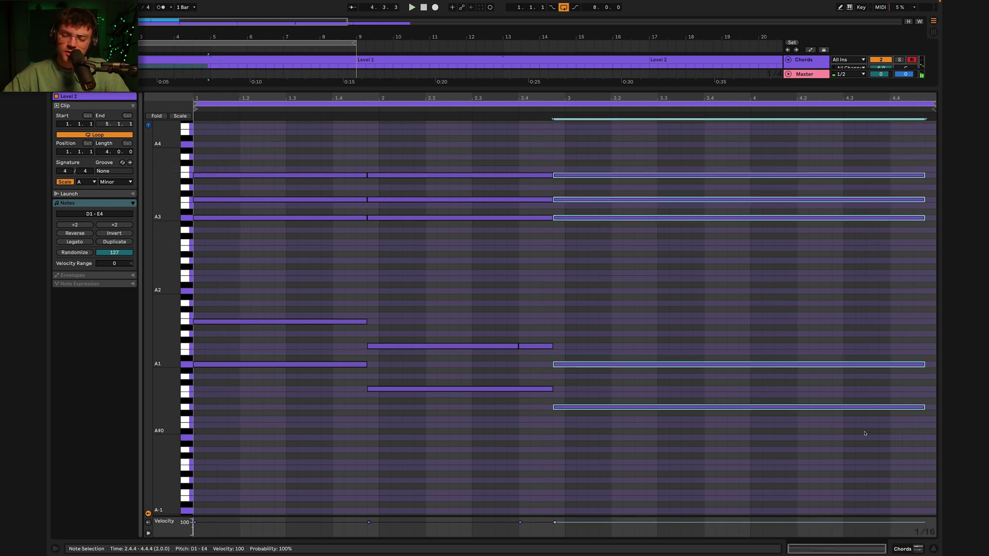
{"action": "mouse_move", "coordinate": [925, 409]}
{"action": "left_mouse_down"}
{"action": "mouse_move", "coordinate": [893, 407]}
{"action": "mouse_move", "coordinate": [936, 406]}
{"action": "left_mouse_up"}
{"action": "left_click", "coordinate": [846, 315]}
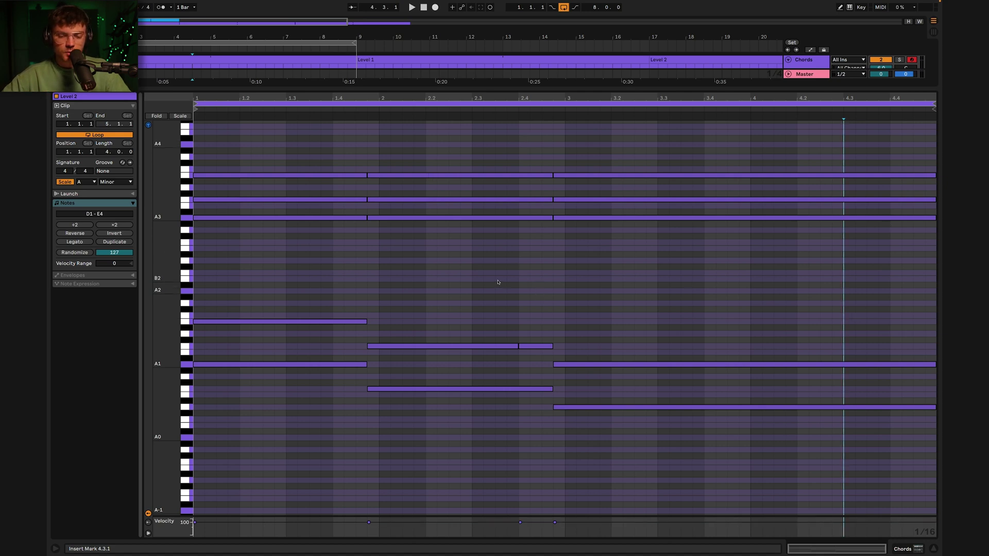
Examine the closing beats of bars 1, 2 and 4 as places to retrigger notes, starting from the repeated C2.
{"action": "left_click", "coordinate": [535, 346]}
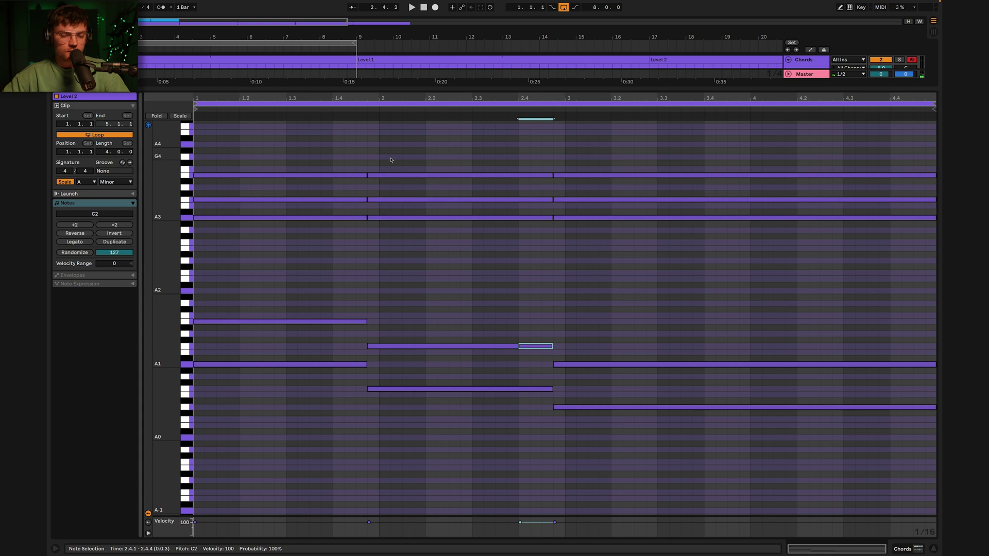
{"action": "left_click_drag", "start_coordinate": [380, 153], "coordinate": [562, 141]}
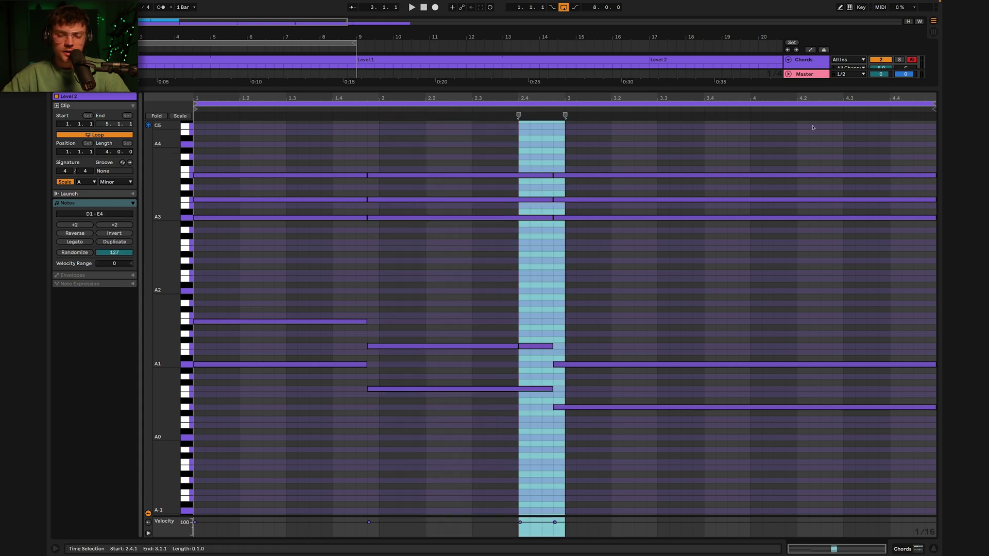
{"action": "left_click_drag", "start_coordinate": [375, 135], "coordinate": [332, 138]}
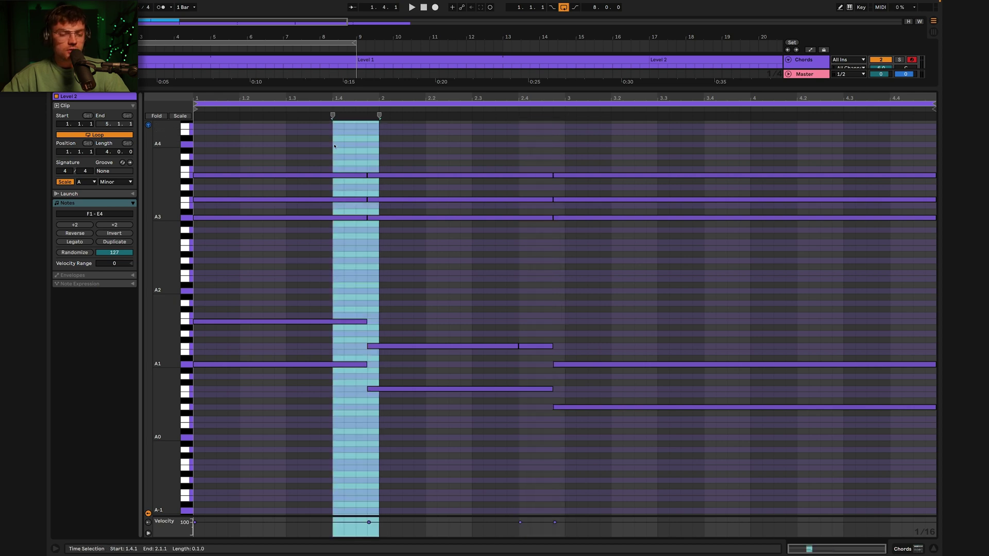
{"action": "left_click", "coordinate": [288, 142], "text": "shift"}
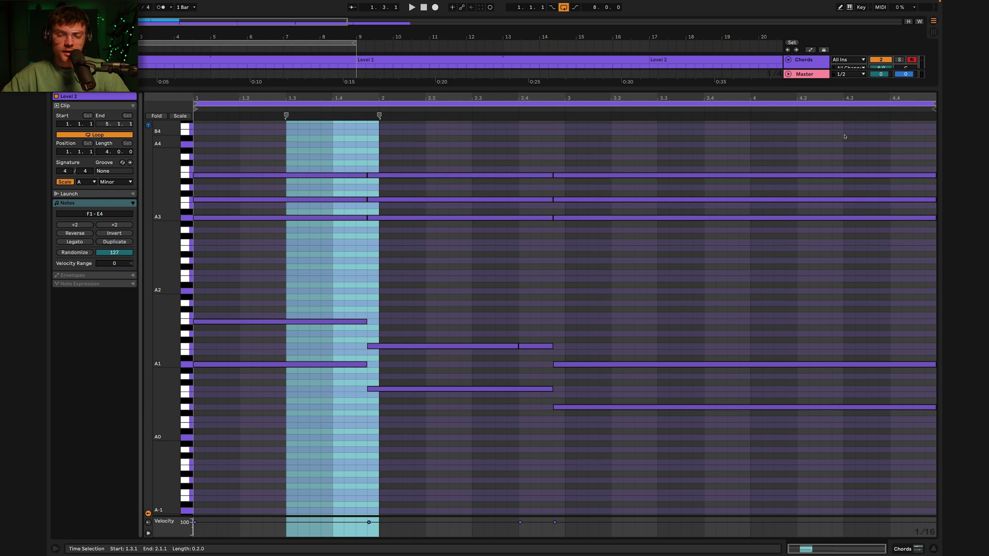
{"action": "left_click", "coordinate": [843, 136]}
{"action": "left_click_drag", "start_coordinate": [847, 136], "coordinate": [908, 215]}
{"action": "left_click", "coordinate": [893, 229]}
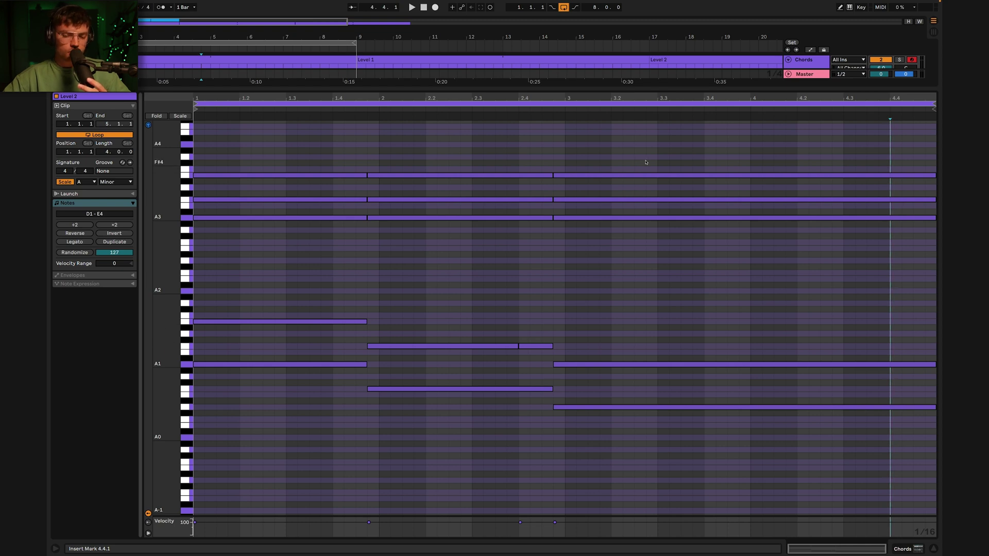
Split the last chord's A3 at 4.3.1 and its C4 at 4.4.1, sustaining both to the end of bar 4, and play back.
{"action": "left_click_drag", "start_coordinate": [937, 220], "coordinate": [847, 220]}
{"action": "double_click", "coordinate": [848, 221]}
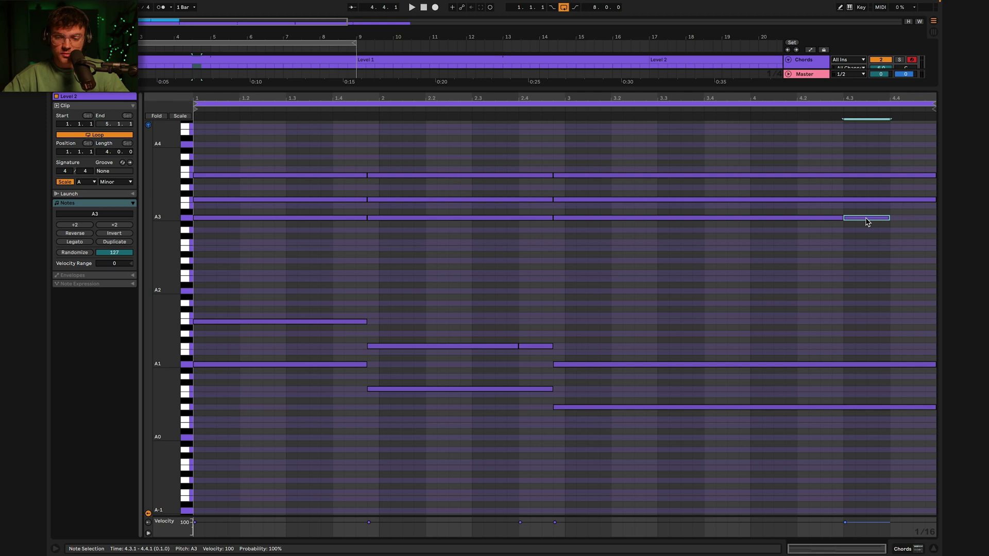
{"action": "key", "text": "space"}
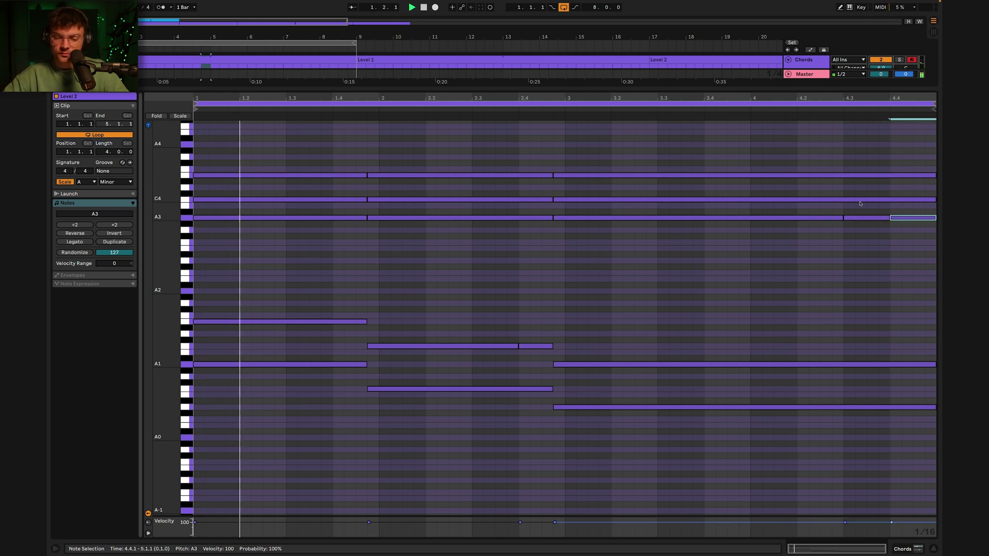
{"action": "left_click_drag", "start_coordinate": [906, 212], "coordinate": [936, 220]}
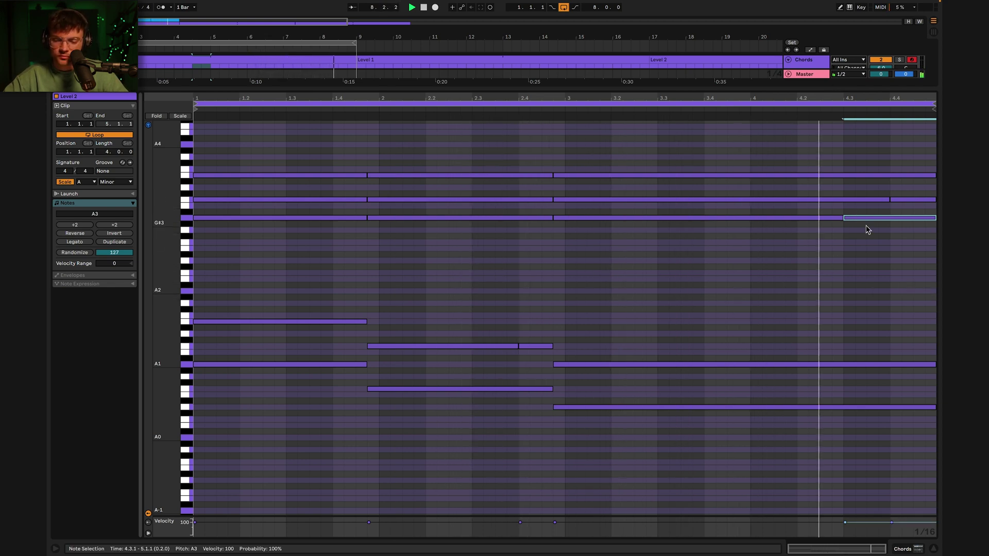
Try an extra A3 retrigger at 4.2.3 ahead of the repeated A3 at 4.3.1 in the last chord.
{"action": "mouse_move", "coordinate": [843, 219]}
{"action": "left_mouse_down"}
{"action": "mouse_move", "coordinate": [820, 219]}
{"action": "mouse_move", "coordinate": [841, 221]}
{"action": "left_mouse_up"}
{"action": "double_click", "coordinate": [829, 220]}
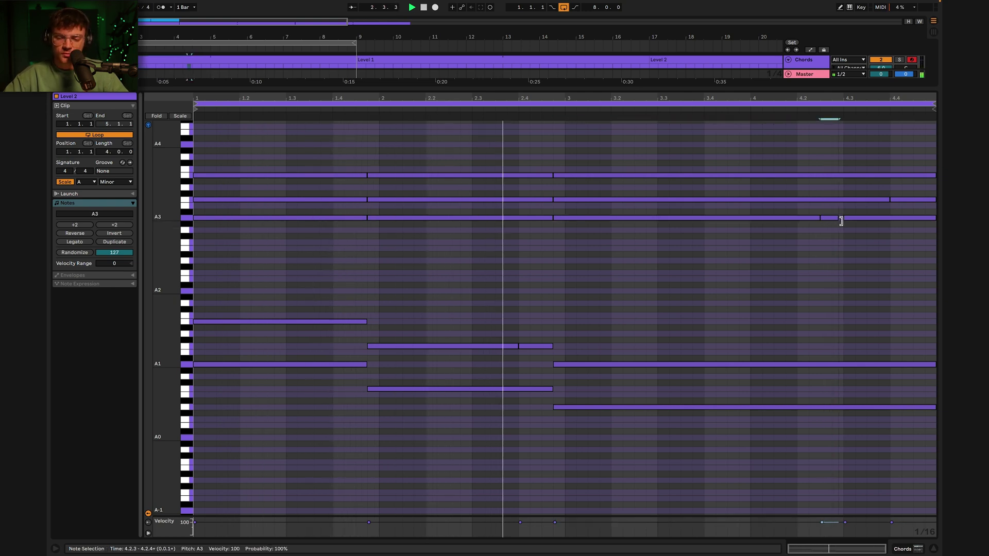
{"action": "left_click", "coordinate": [825, 277]}
{"action": "left_click", "coordinate": [856, 272]}
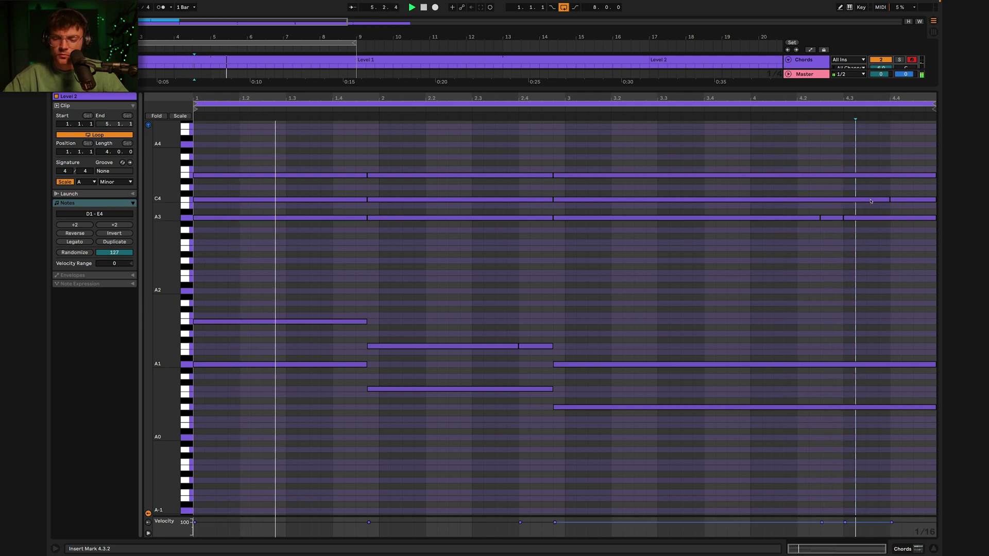
Try other retrigger positions in bar 4, settling on A3 from 4.3.1 to 4.4.1 and C4 from 4.4.1 to the end.
{"action": "left_click_drag", "start_coordinate": [890, 201], "coordinate": [861, 205]}
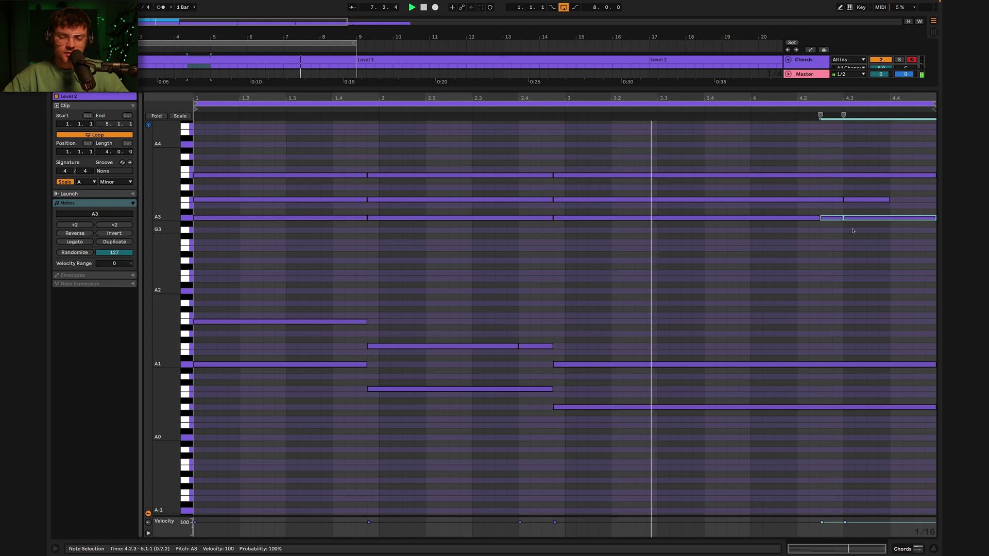
{"action": "left_click", "coordinate": [846, 217]}
{"action": "left_click_drag", "start_coordinate": [845, 218], "coordinate": [936, 217]}
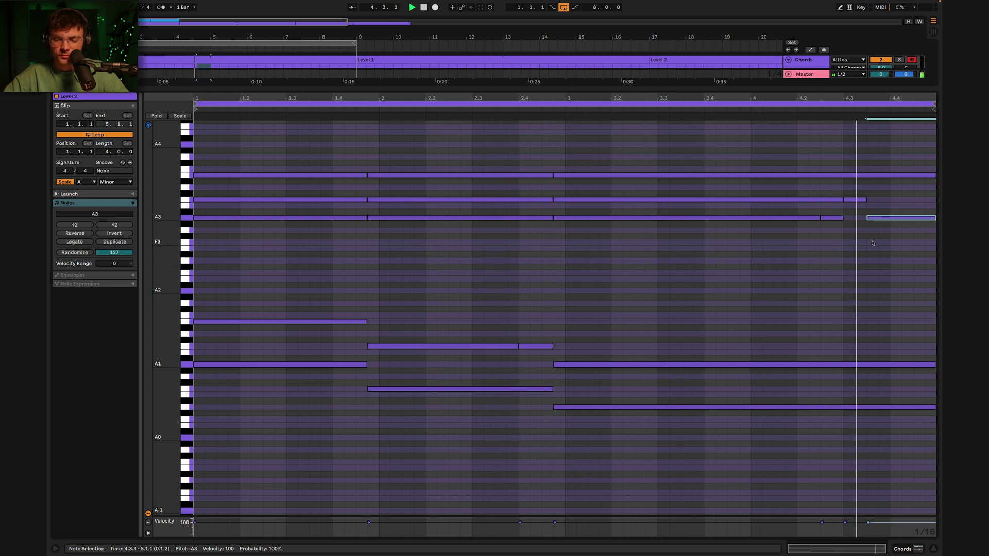
{"action": "left_click", "coordinate": [834, 227]}
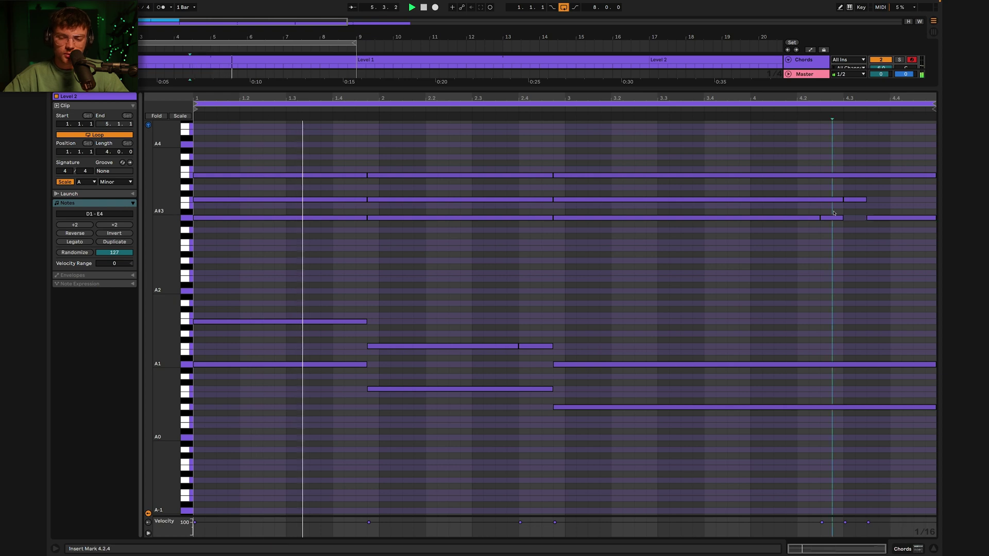
{"action": "left_click_drag", "start_coordinate": [819, 217], "coordinate": [889, 218]}
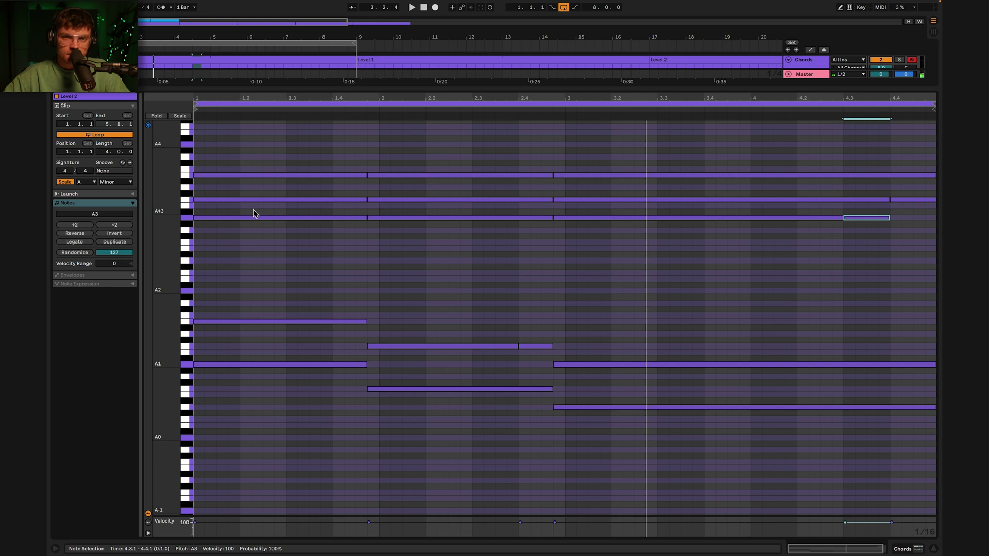
Transpose all of the upper A3, C4 and E4 chord notes down one octave and play back the progression.
{"action": "left_click_drag", "start_coordinate": [262, 249], "coordinate": [942, 106]}
{"action": "left_click_drag", "start_coordinate": [368, 187], "coordinate": [490, 187]}
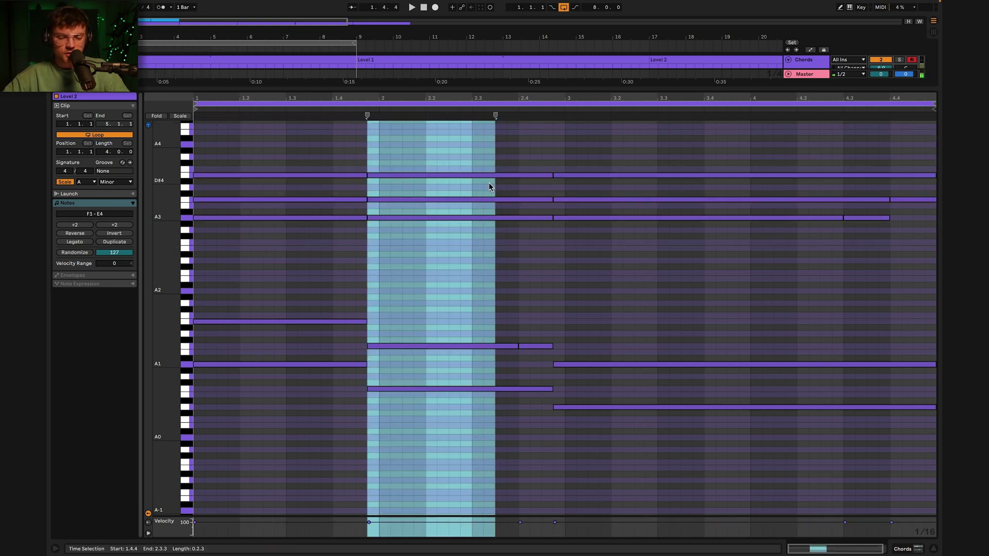
{"action": "left_click_drag", "start_coordinate": [274, 264], "coordinate": [920, 118]}
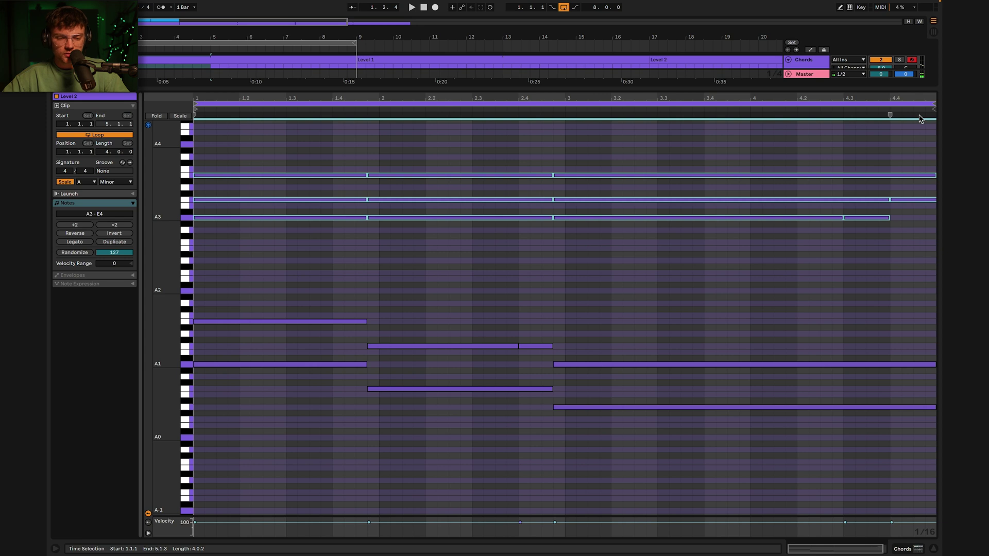
{"action": "key", "text": "shift+Down"}
{"action": "key", "text": "space"}
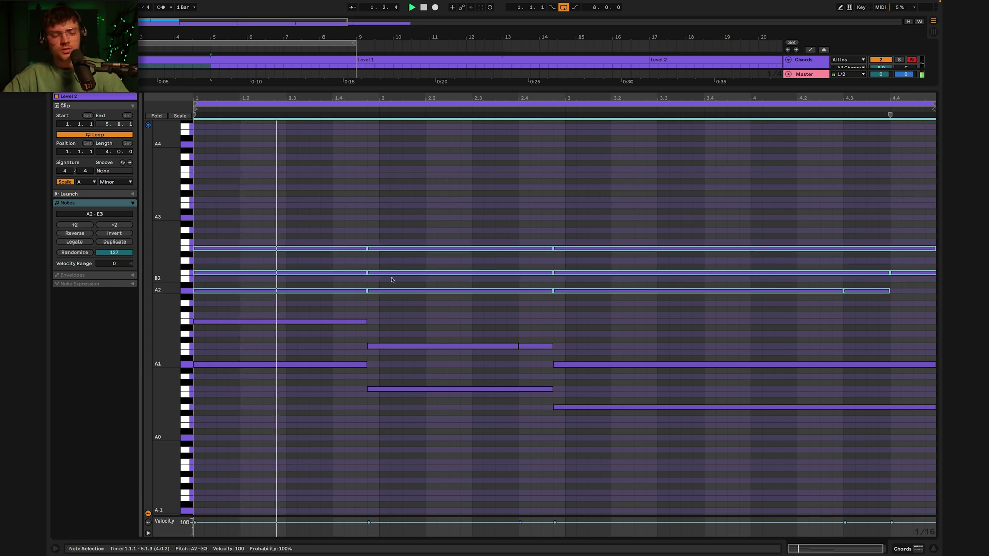
{"action": "left_click", "coordinate": [404, 312]}
{"action": "left_click_drag", "start_coordinate": [404, 311], "coordinate": [405, 313]}
{"action": "left_click", "coordinate": [387, 312]}
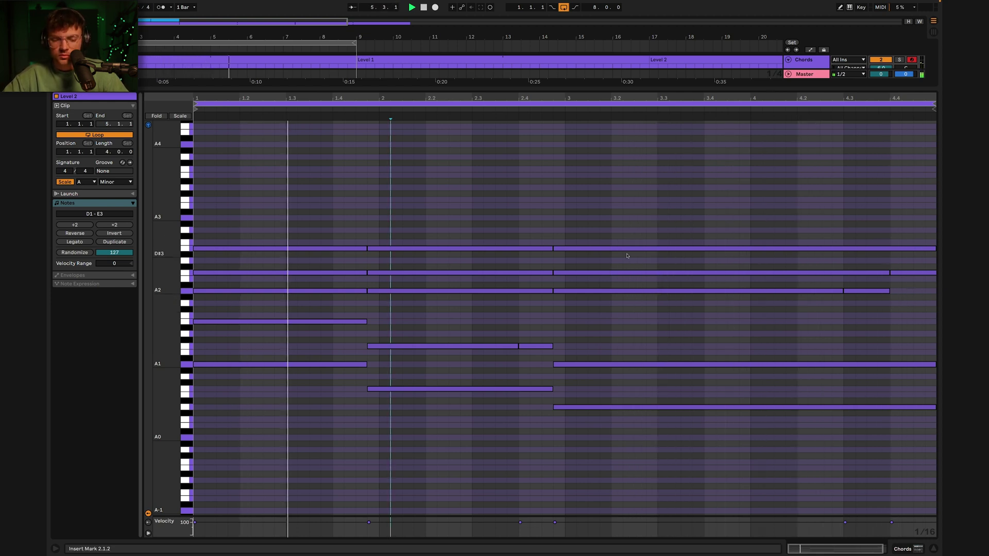
Make the opening chords one 8-bar clip named Level 3 and open its notes for editing.
{"action": "left_click", "coordinate": [810, 67]}
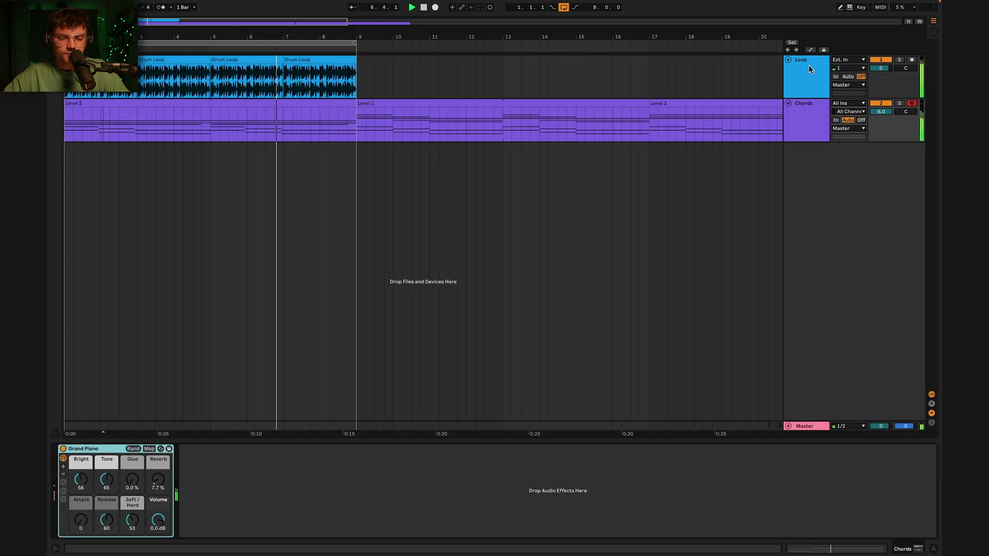
{"action": "double_click", "coordinate": [191, 100]}
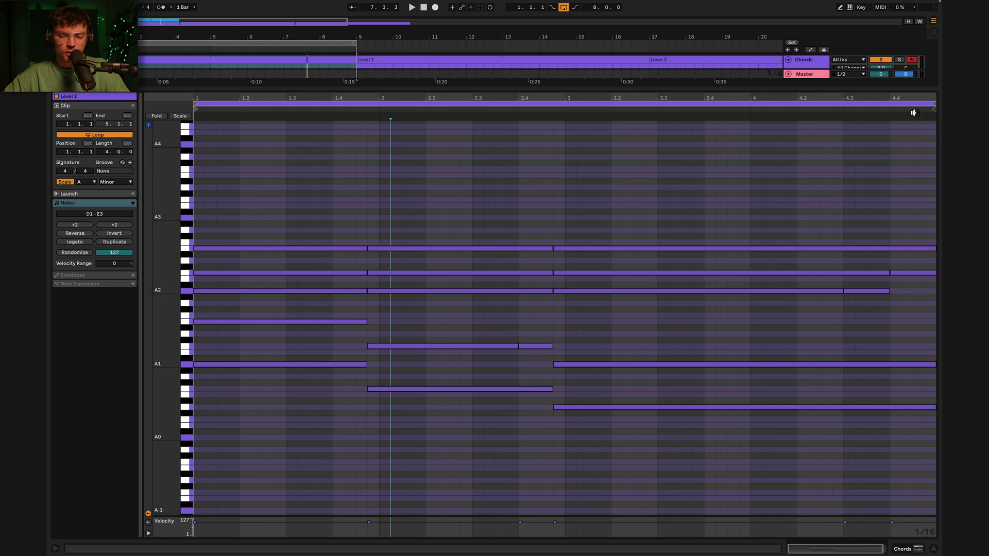
{"action": "left_click", "coordinate": [803, 60]}
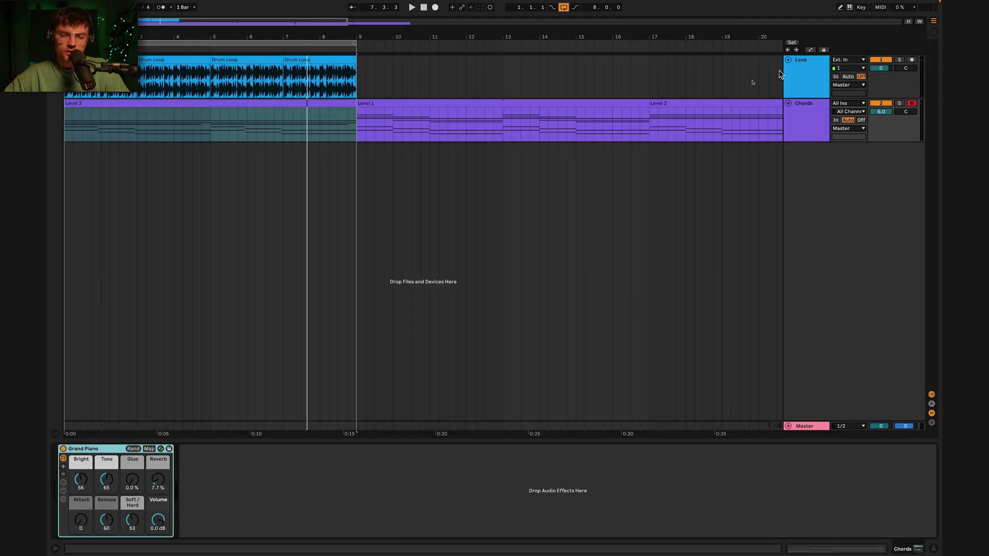
{"action": "left_click", "coordinate": [144, 101]}
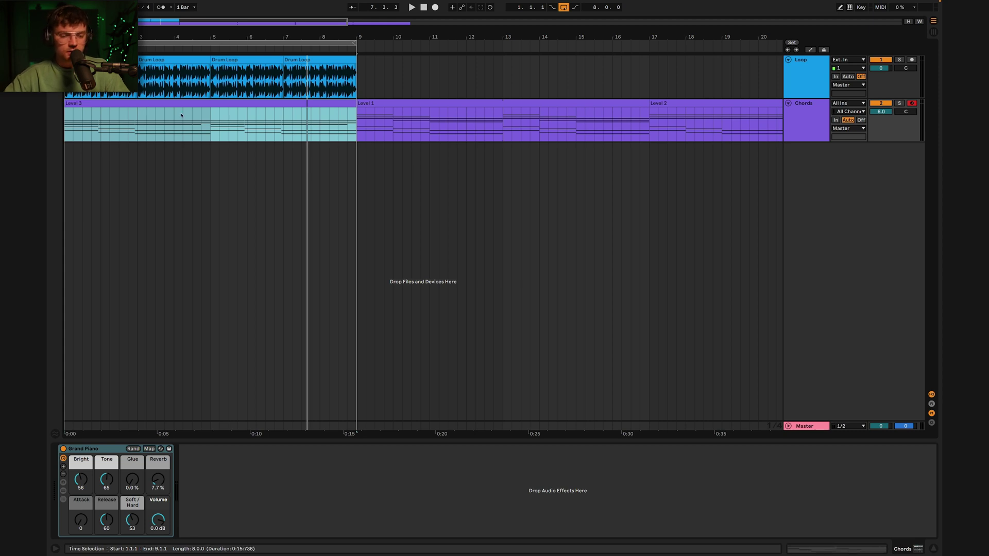
{"action": "left_click", "coordinate": [208, 120]}
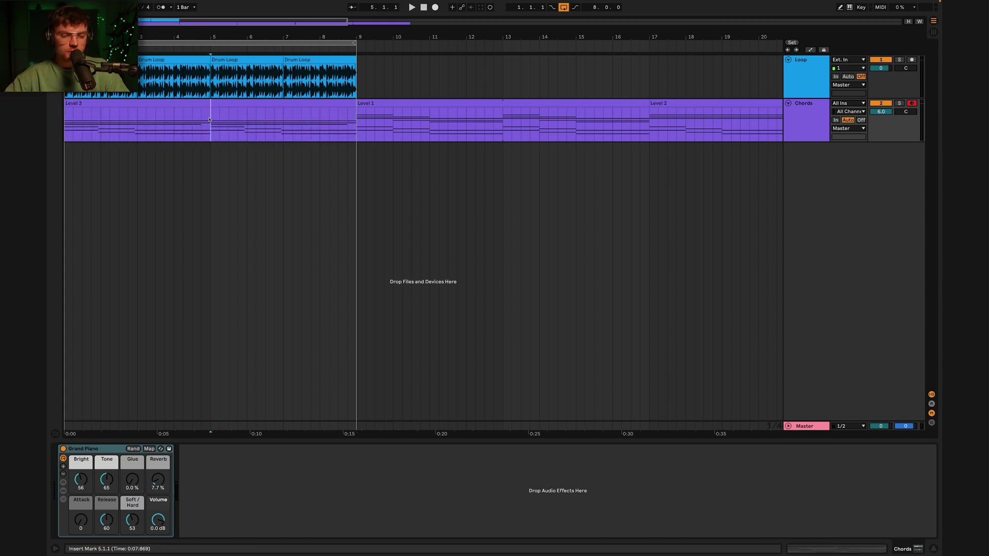
{"action": "double_click", "coordinate": [208, 119]}
{"action": "left_click", "coordinate": [669, 288]}
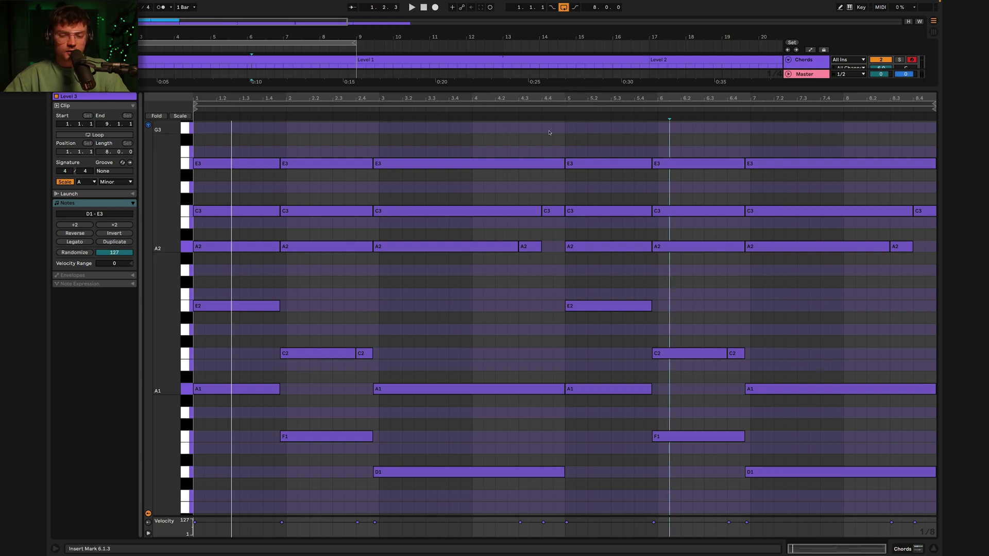
Shift the bar 5 chord a sixteenth note earlier to 4.4.4, extend its notes to 5.4.4, and play back.
{"action": "left_click", "coordinate": [580, 139]}
{"action": "scroll", "coordinate": [587, 151], "scroll_direction": "up", "scroll_amount": 3}
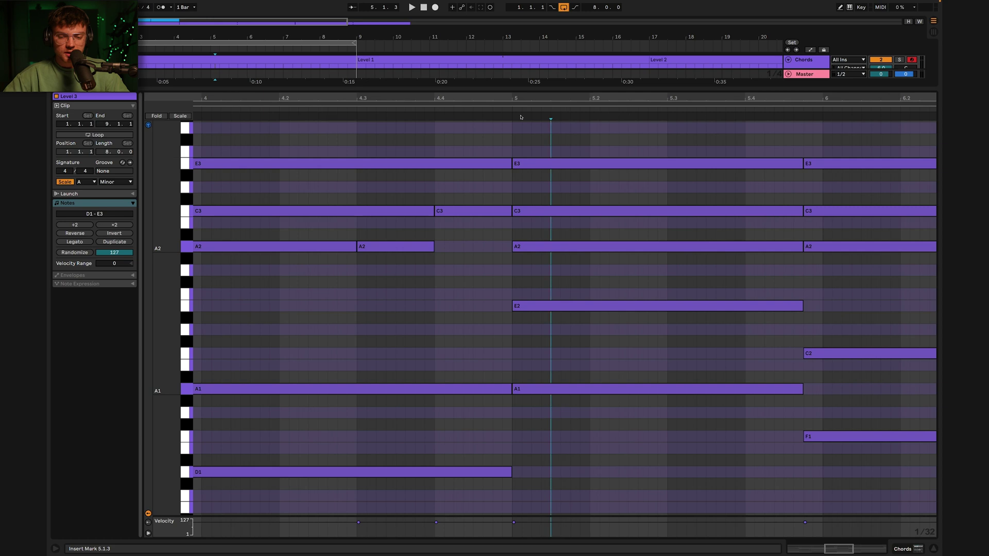
{"action": "left_click_drag", "start_coordinate": [534, 134], "coordinate": [550, 446]}
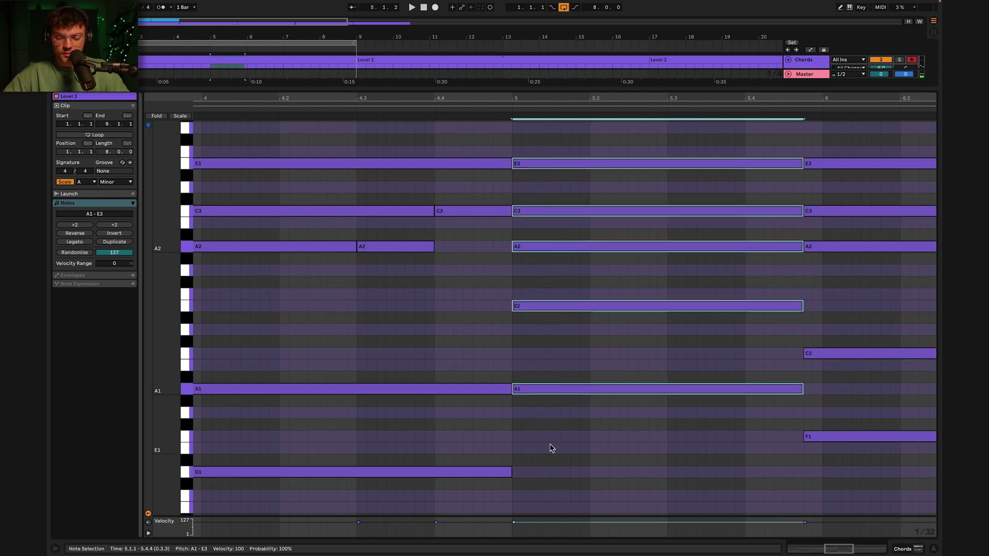
{"action": "key", "text": "Left"}
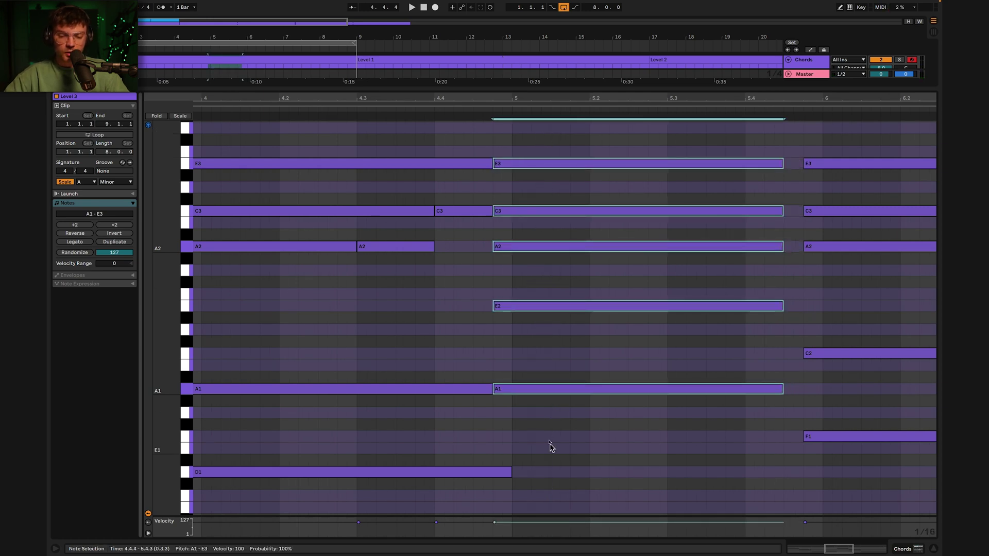
{"action": "left_click_drag", "start_coordinate": [785, 166], "coordinate": [804, 165]}
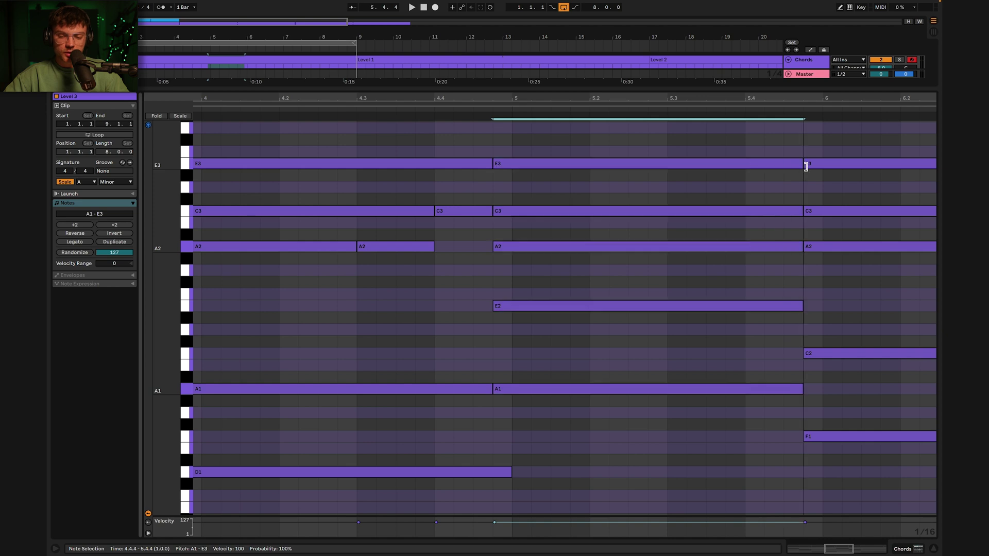
{"action": "scroll", "coordinate": [626, 205], "scroll_direction": "down", "scroll_amount": 2}
{"action": "left_click", "coordinate": [501, 133]}
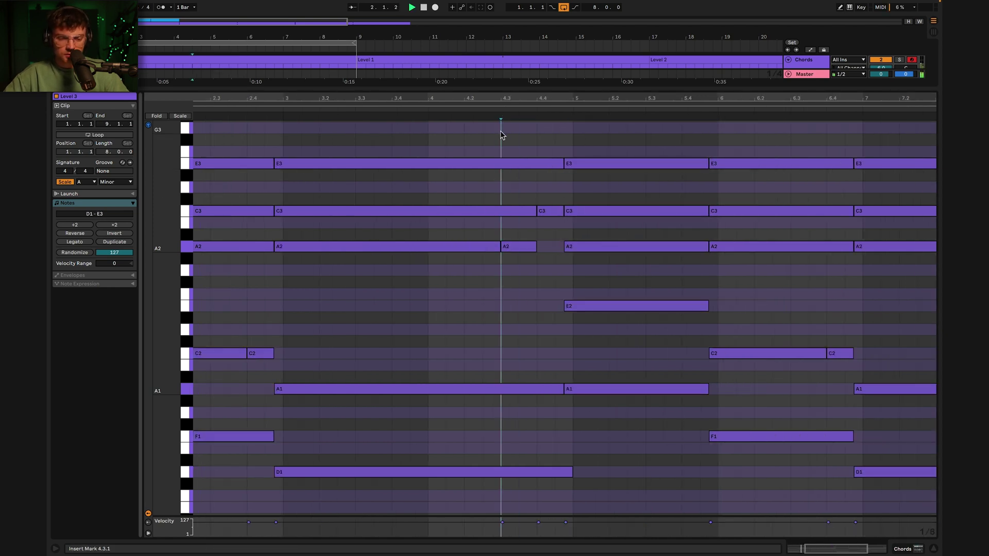
{"action": "scroll", "coordinate": [500, 135], "scroll_direction": "left", "scroll_amount": 4}
{"action": "scroll", "coordinate": [500, 135], "scroll_direction": "down", "scroll_amount": 3}
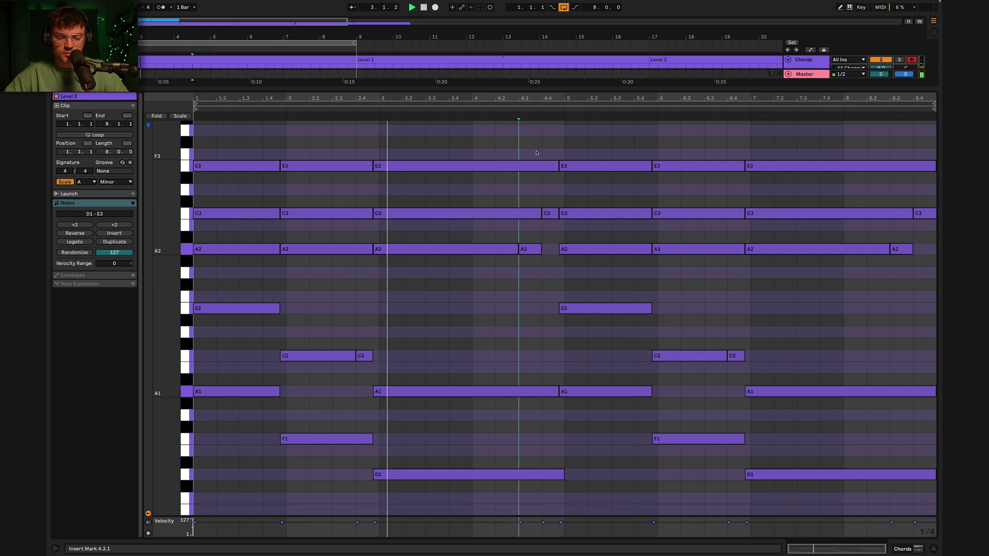
{"action": "scroll", "coordinate": [536, 153], "scroll_direction": "down", "scroll_amount": 1}
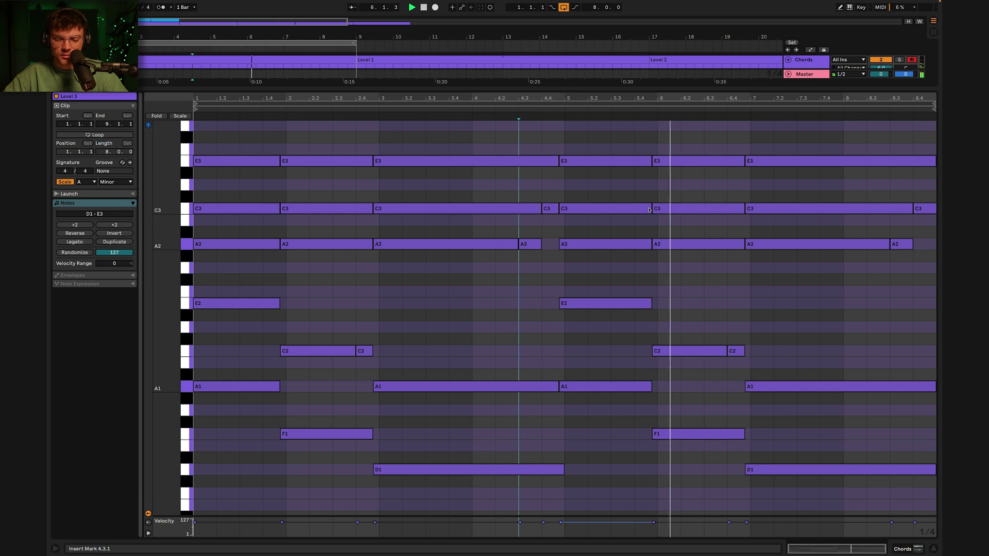
Shorten the bar 5 chord's C3 to 5.4.1 and add a repeated C3 there lasting up to the next chord.
{"action": "left_click_drag", "start_coordinate": [650, 209], "coordinate": [645, 212]}
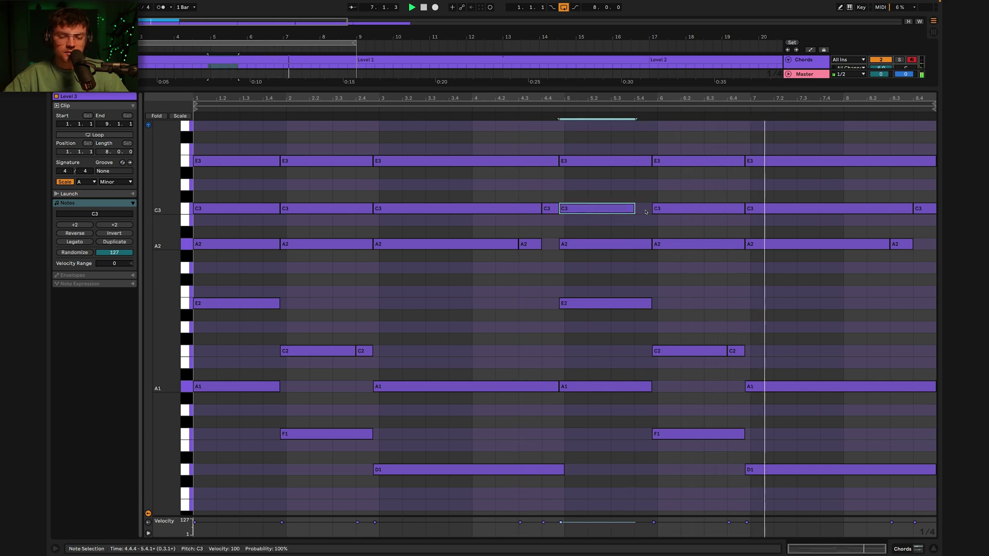
{"action": "scroll", "coordinate": [646, 211], "scroll_direction": "up", "scroll_amount": 3}
{"action": "double_click", "coordinate": [641, 208]}
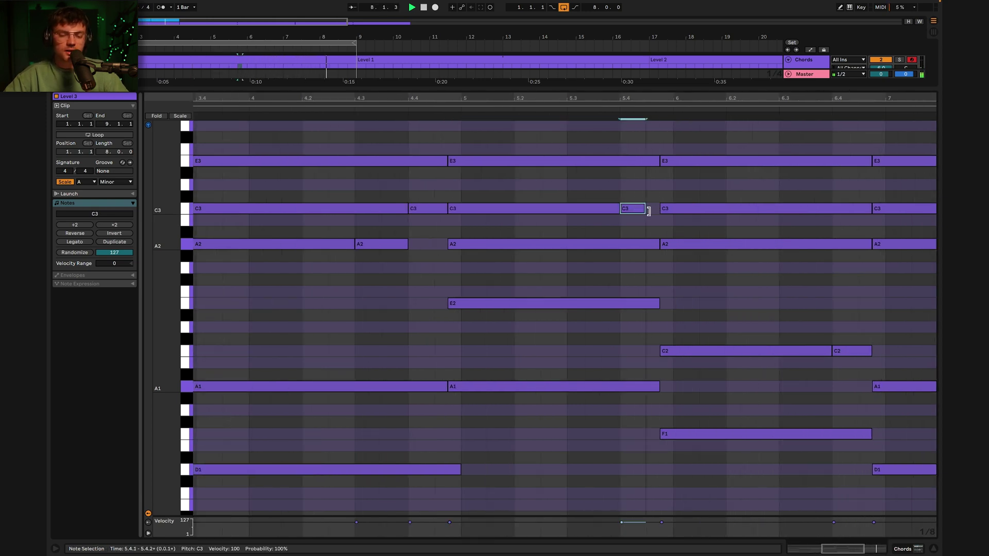
{"action": "left_click_drag", "start_coordinate": [661, 211], "coordinate": [660, 212]}
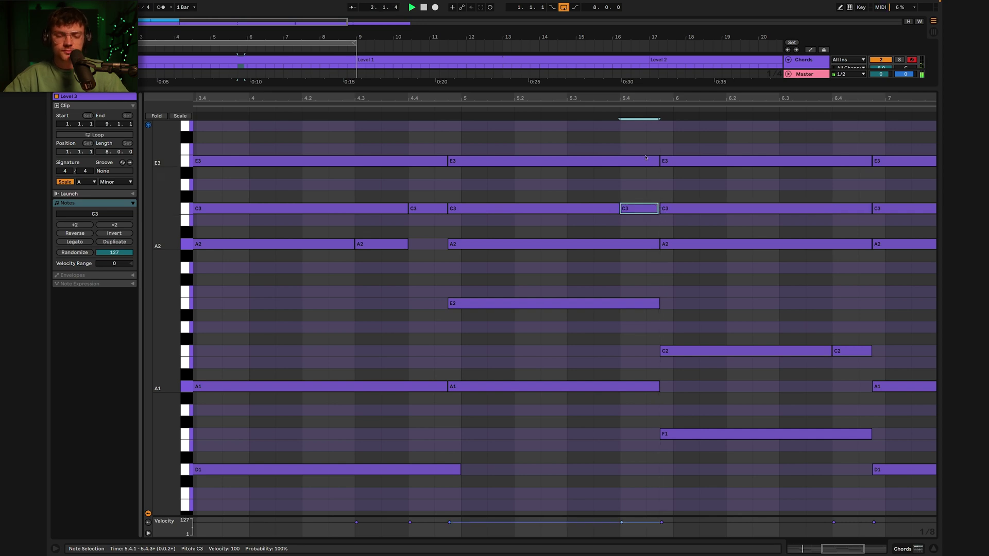
Raise the last chord's E3 at 6.4.4 to F3 and listen during playback.
{"action": "scroll", "coordinate": [529, 240], "scroll_direction": "down", "scroll_amount": 3}
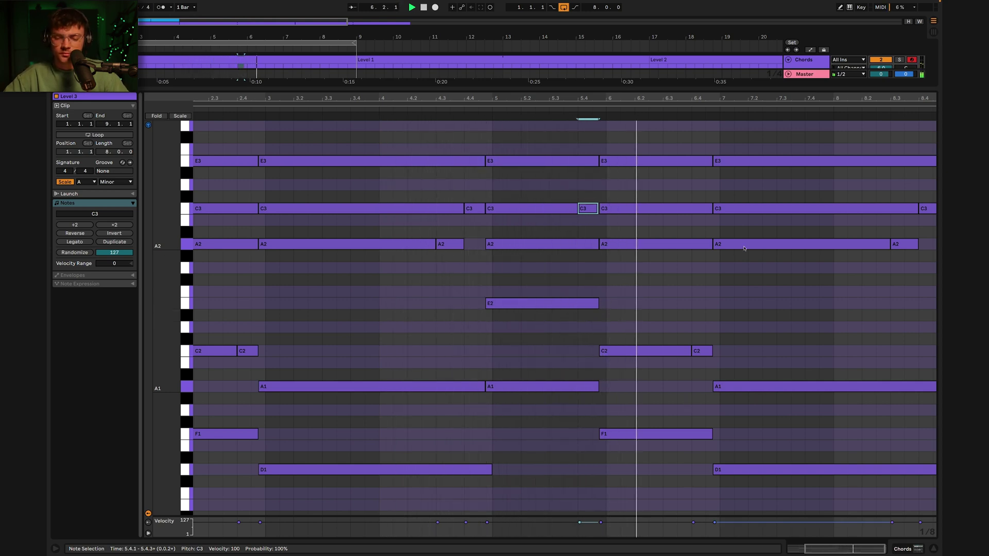
{"action": "left_click", "coordinate": [714, 162]}
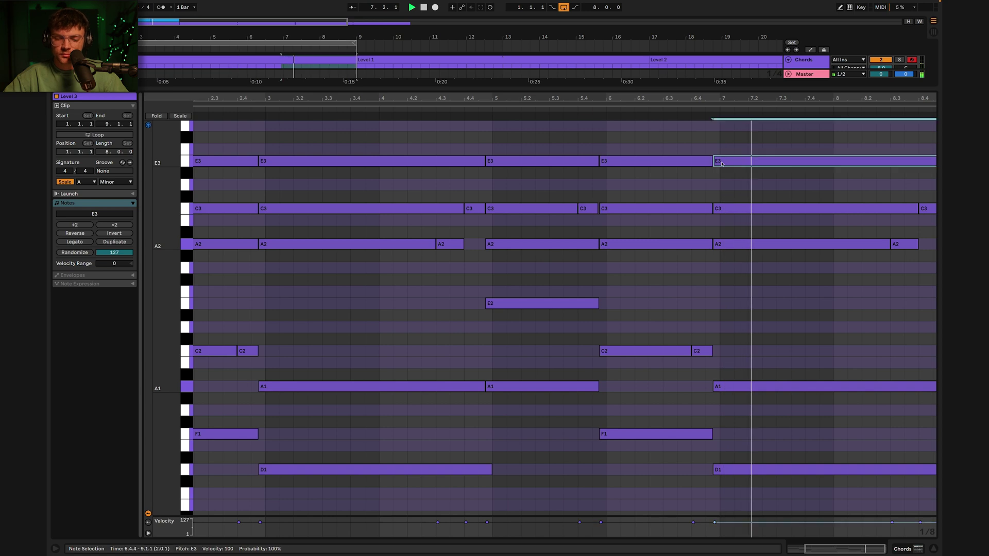
{"action": "key", "text": "Up"}
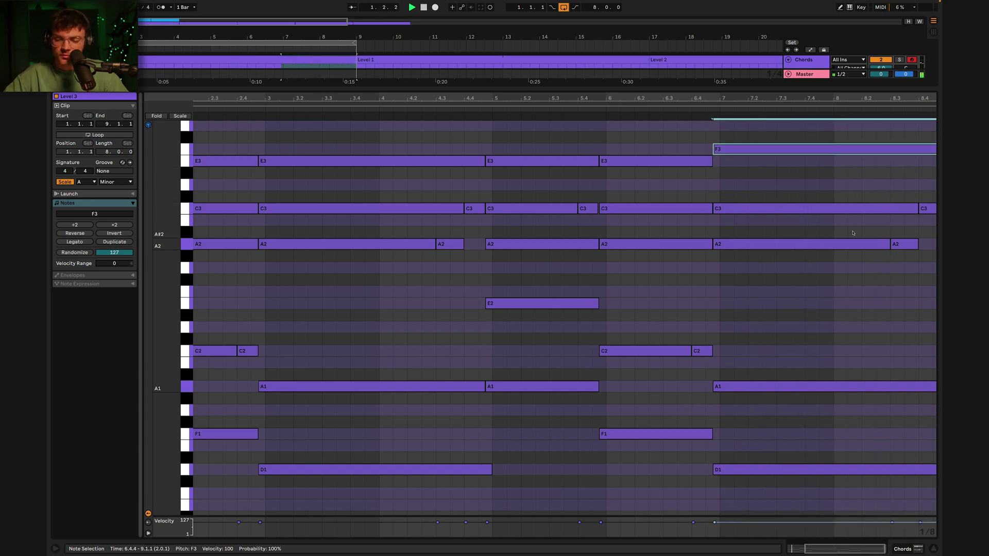
Move the last chord's repeated A2 to 8.4.1, extend the preceding A2 to meet it, and sustain C3 unbroken to the end.
{"action": "scroll", "coordinate": [899, 250], "scroll_direction": "right", "scroll_amount": 1}
{"action": "left_click_drag", "start_coordinate": [900, 247], "coordinate": [929, 246]}
{"action": "left_click", "coordinate": [922, 227]}
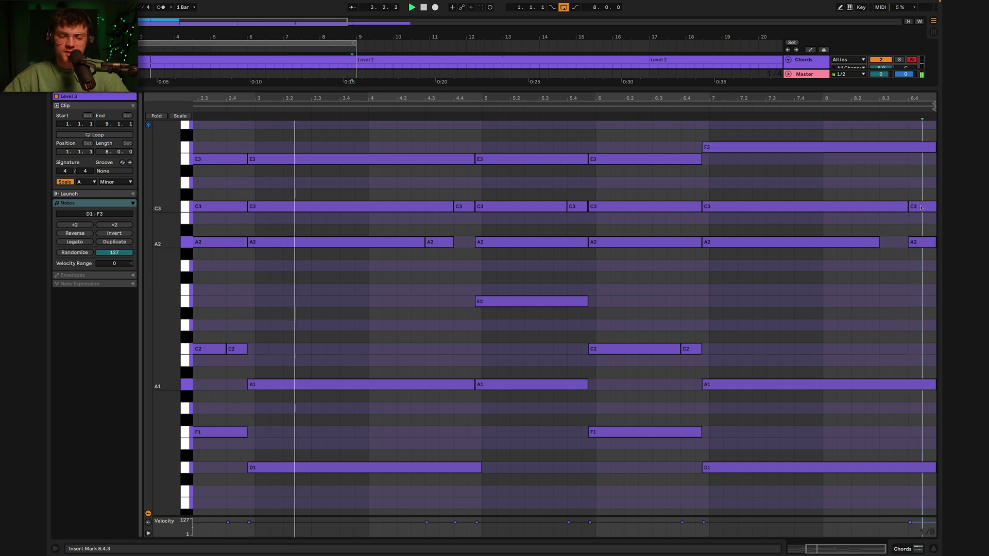
{"action": "left_click_drag", "start_coordinate": [907, 207], "coordinate": [938, 209]}
{"action": "left_click_drag", "start_coordinate": [879, 241], "coordinate": [908, 241]}
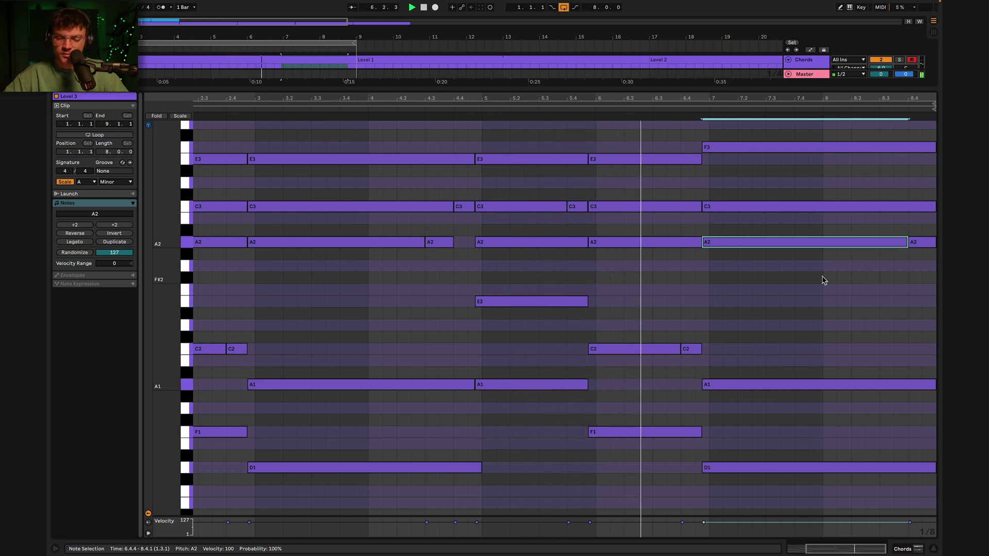
{"action": "left_click", "coordinate": [731, 168]}
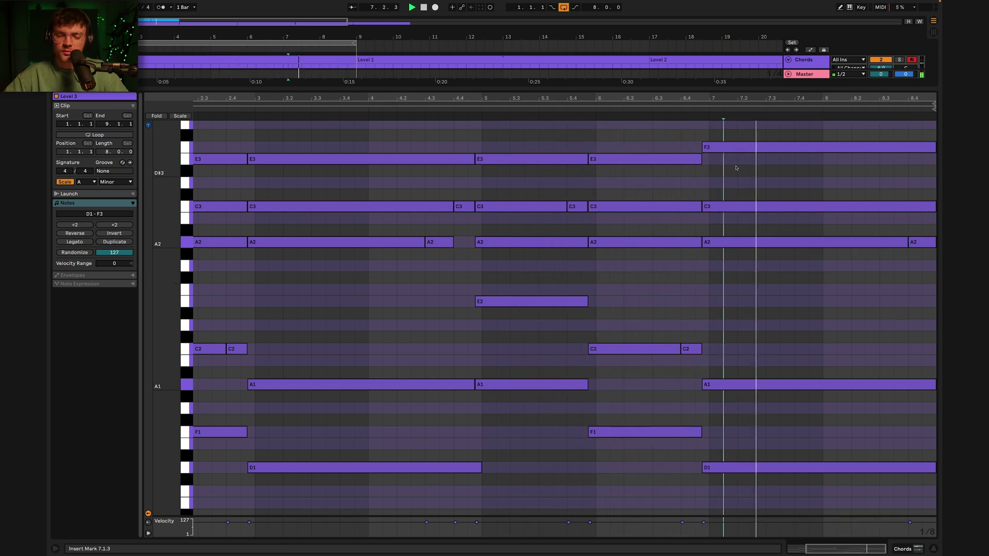
Compare the last chord's F3 with its bass notes, lower the preceding chord's E3 at 5.4.4 to D3, and stop playback.
{"action": "left_click", "coordinate": [741, 149]}
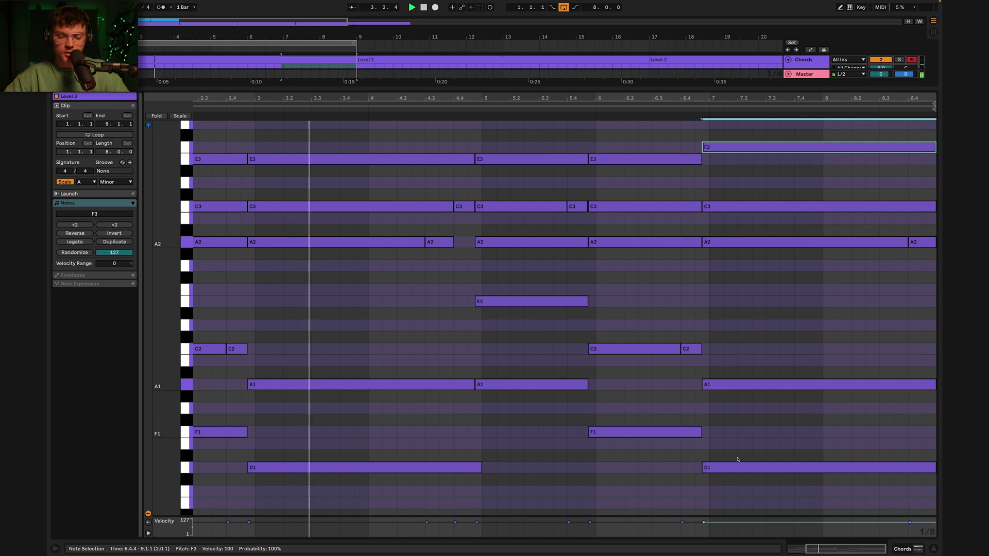
{"action": "left_click_drag", "start_coordinate": [748, 365], "coordinate": [749, 503]}
{"action": "left_click", "coordinate": [716, 279]}
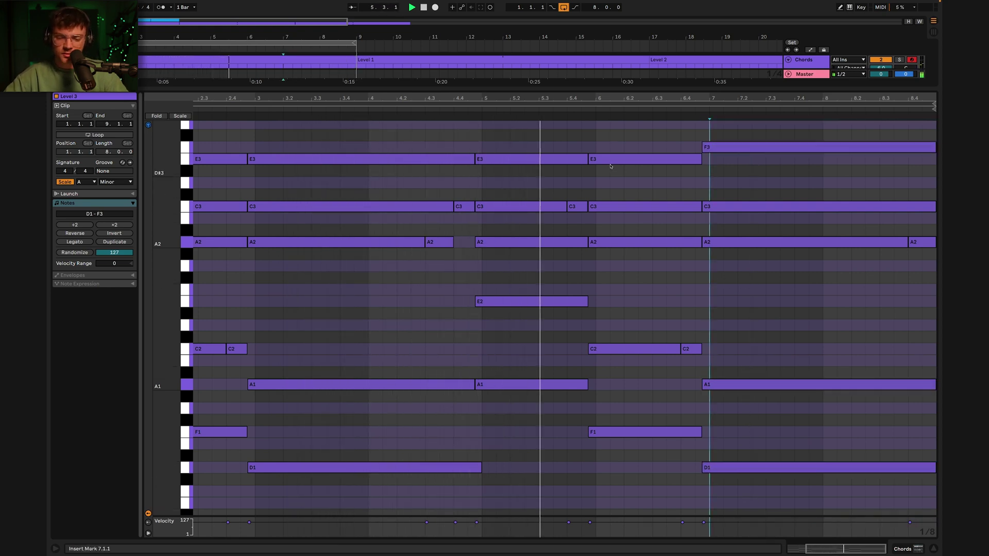
{"action": "left_click_drag", "start_coordinate": [612, 159], "coordinate": [612, 184]}
{"action": "key", "text": "space"}
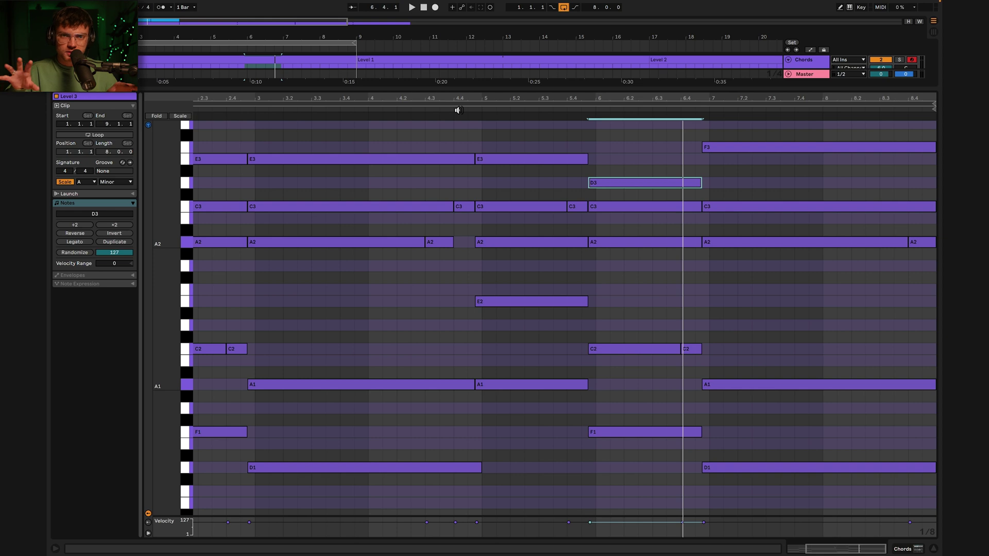
Raise the D3 at 5.4.4 to E3.
{"action": "scroll", "coordinate": [483, 159], "scroll_direction": "down", "scroll_amount": 3}
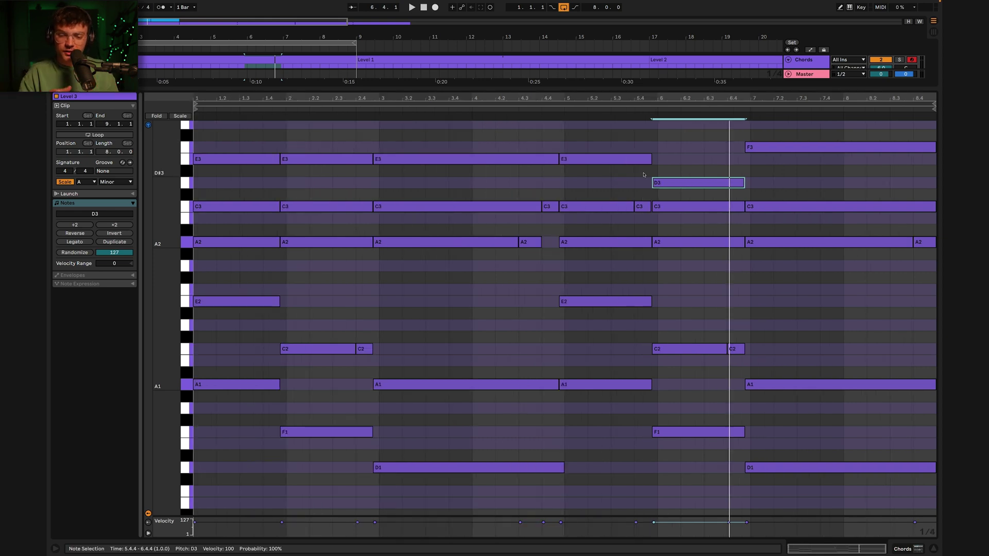
{"action": "left_click_drag", "start_coordinate": [920, 121], "coordinate": [559, 113]}
{"action": "left_click", "coordinate": [671, 184]}
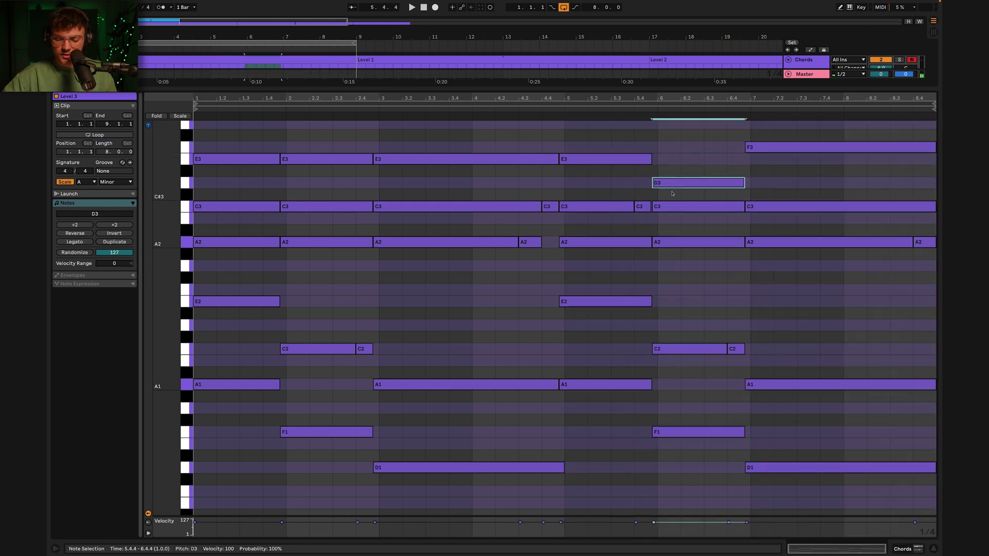
{"action": "key", "text": "Up"}
{"action": "key", "text": "Up"}
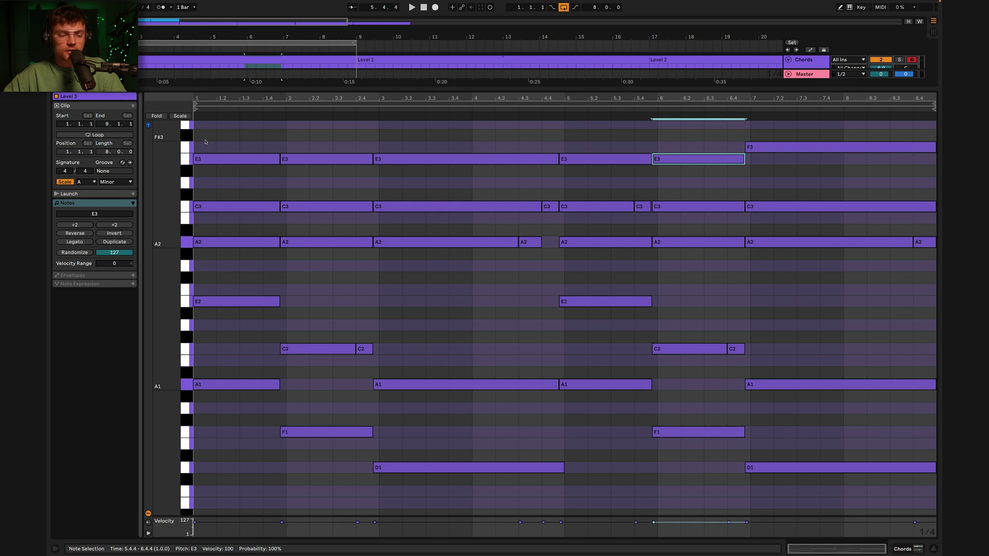
Examine the progression layer by layer, from the top E3–F3 line through C3 and A2 to the bass notes.
{"action": "left_click", "coordinate": [264, 183]}
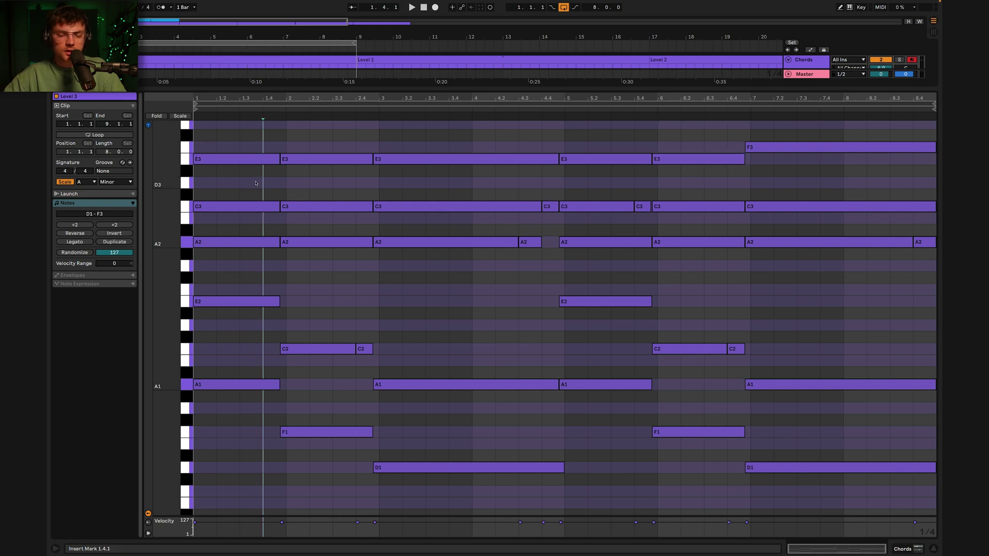
{"action": "left_click_drag", "start_coordinate": [230, 176], "coordinate": [792, 147]}
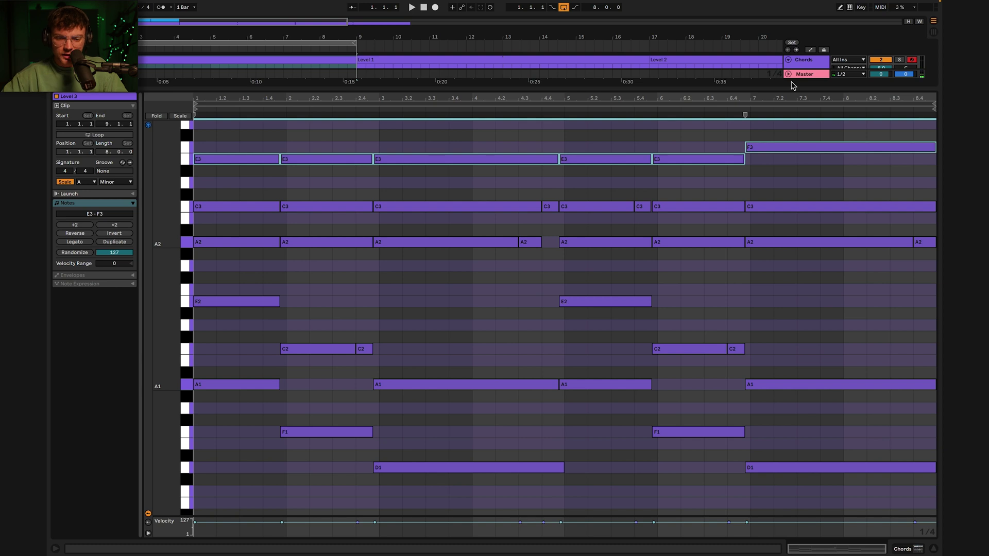
{"action": "left_click_drag", "start_coordinate": [244, 184], "coordinate": [940, 227]}
{"action": "left_click_drag", "start_coordinate": [249, 234], "coordinate": [930, 255]}
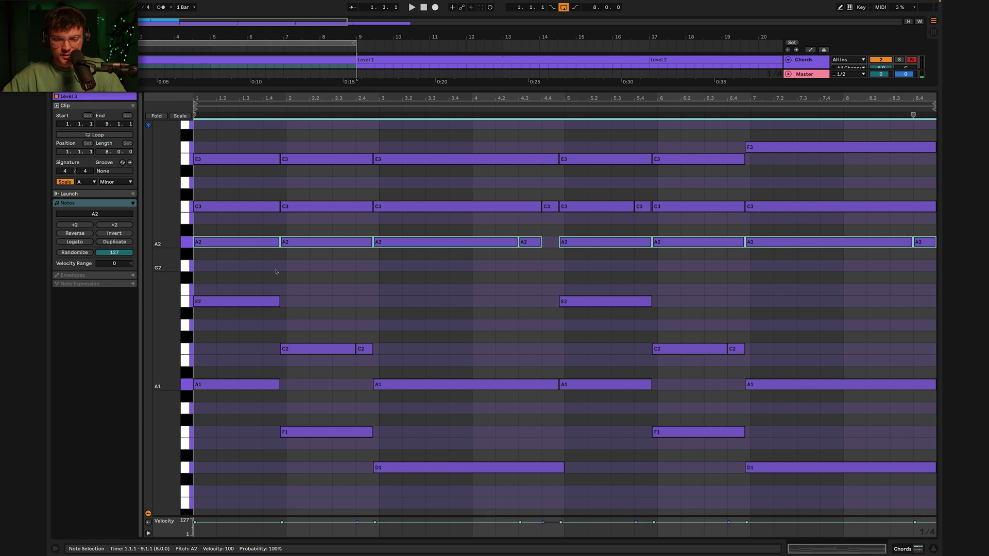
{"action": "left_click_drag", "start_coordinate": [242, 277], "coordinate": [840, 357]}
{"action": "left_click_drag", "start_coordinate": [491, 372], "coordinate": [767, 395]}
{"action": "left_click_drag", "start_coordinate": [229, 359], "coordinate": [312, 448]}
Shorten the long C3 to 4.3.1, add a repeated C3 from there to 4.4.1, and play the clip.
{"action": "left_click", "coordinate": [530, 206]}
{"action": "key", "text": "space"}
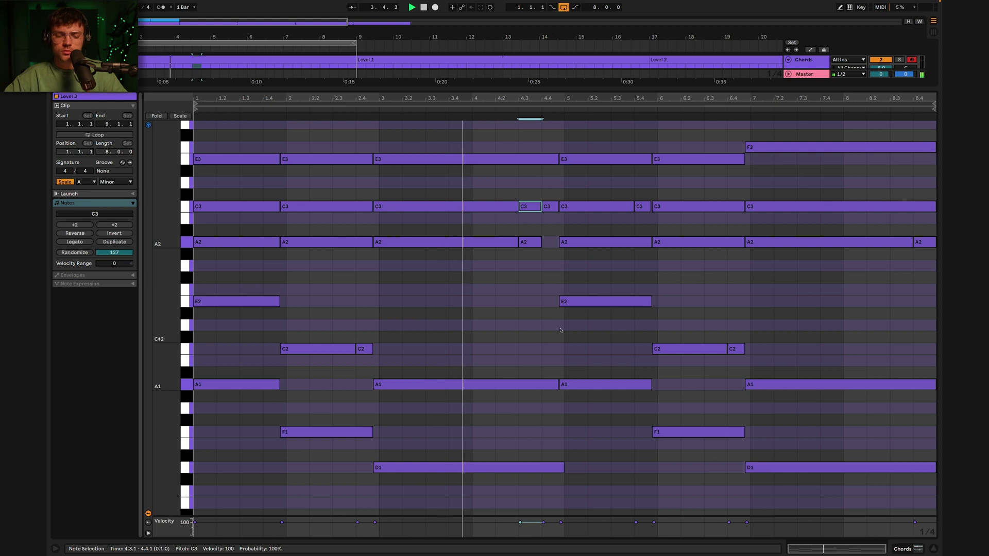
{"action": "scroll", "coordinate": [541, 393], "scroll_direction": "up", "scroll_amount": 5}
{"action": "scroll", "coordinate": [543, 391], "scroll_direction": "down", "scroll_amount": 5}
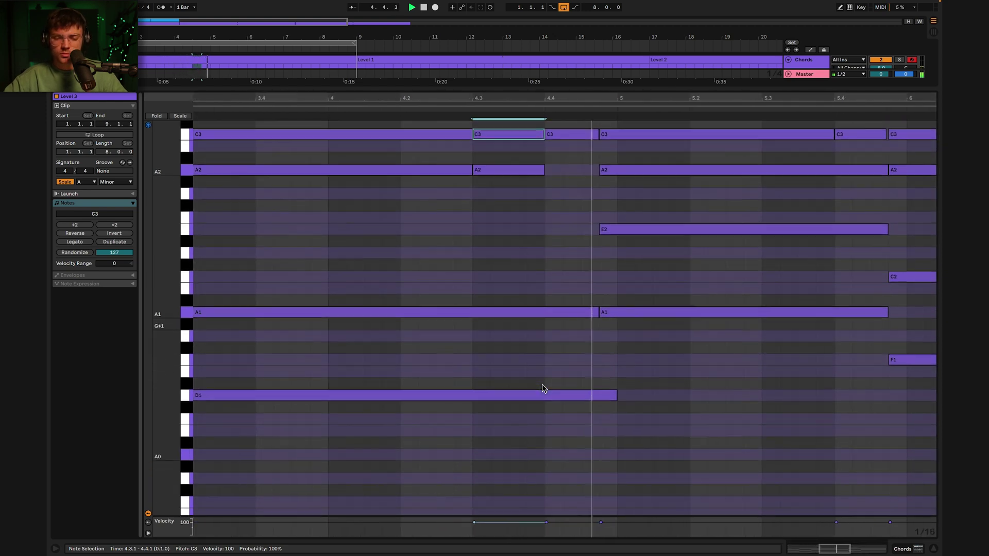
{"action": "scroll", "coordinate": [557, 269], "scroll_direction": "up", "scroll_amount": 5}
{"action": "scroll", "coordinate": [558, 276], "scroll_direction": "down", "scroll_amount": 5}
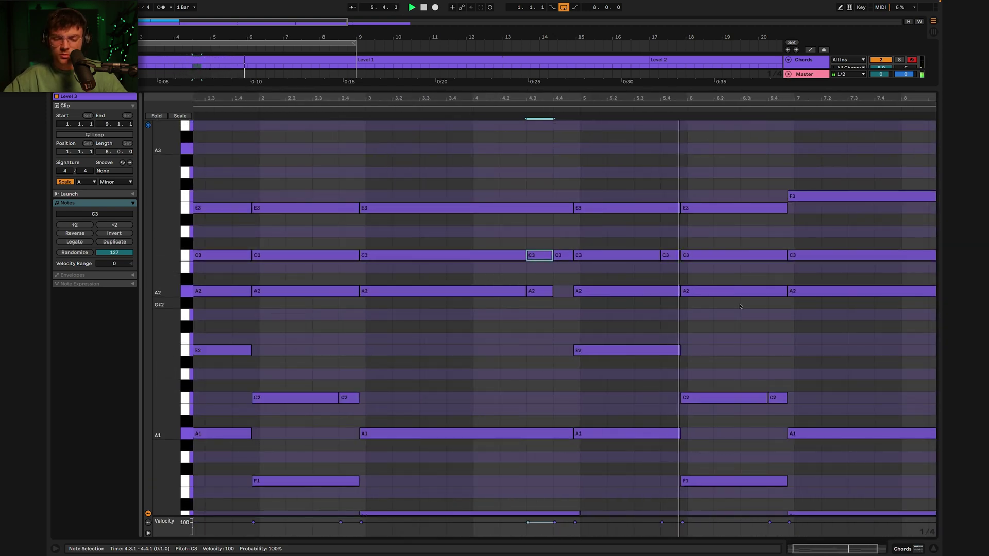
{"action": "scroll", "coordinate": [742, 309], "scroll_direction": "right", "scroll_amount": 1}
{"action": "right_click", "coordinate": [691, 302]}
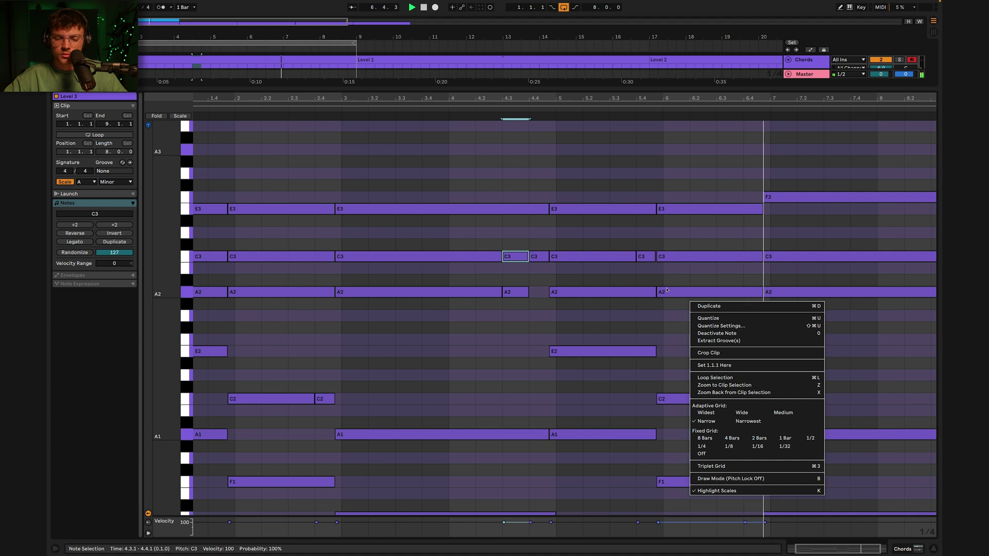
{"action": "left_click", "coordinate": [669, 286]}
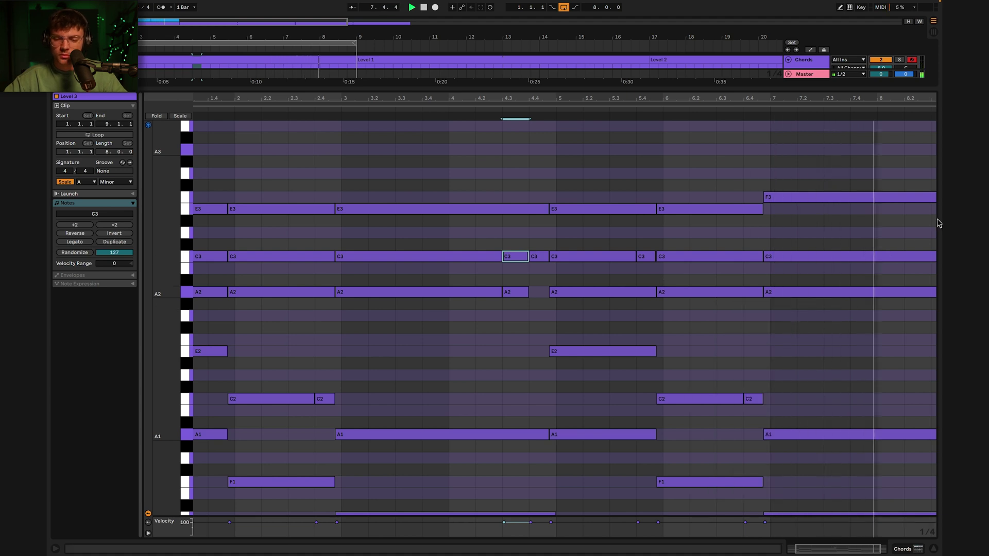
Shorten the last chord's F3 to 8.1.1 and add another F3 from 8.4.2 to the clip's end.
{"action": "scroll", "coordinate": [938, 223], "scroll_direction": "right", "scroll_amount": 2}
{"action": "left_click_drag", "start_coordinate": [935, 200], "coordinate": [838, 204]}
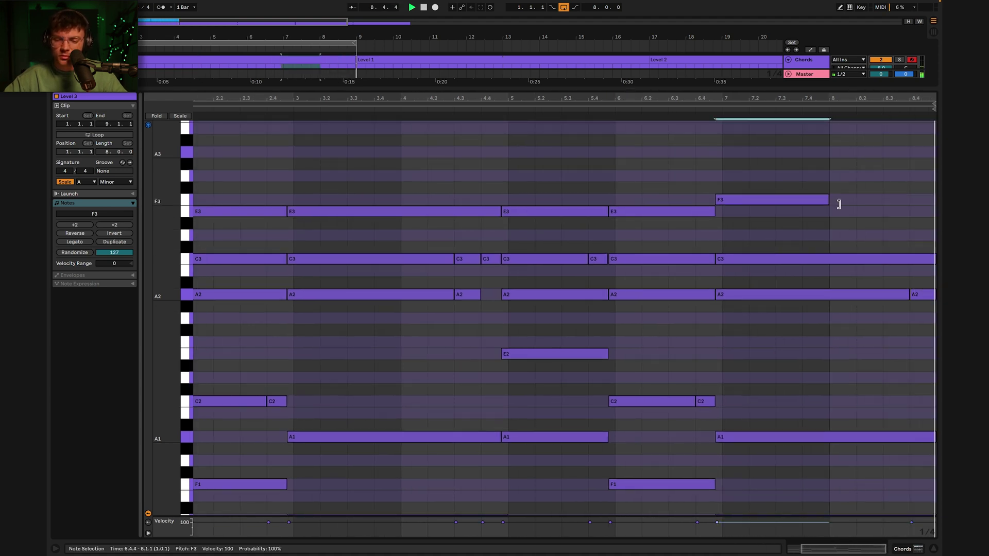
{"action": "left_click", "coordinate": [915, 200]}
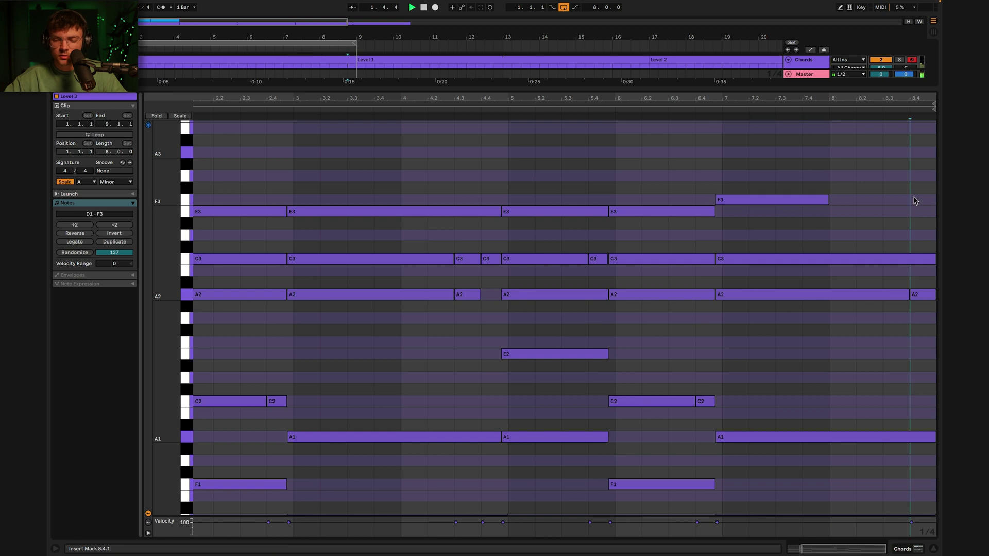
{"action": "scroll", "coordinate": [916, 201], "scroll_direction": "up", "scroll_amount": 5}
{"action": "scroll", "coordinate": [916, 201], "scroll_direction": "right", "scroll_amount": 1}
{"action": "double_click", "coordinate": [893, 201]}
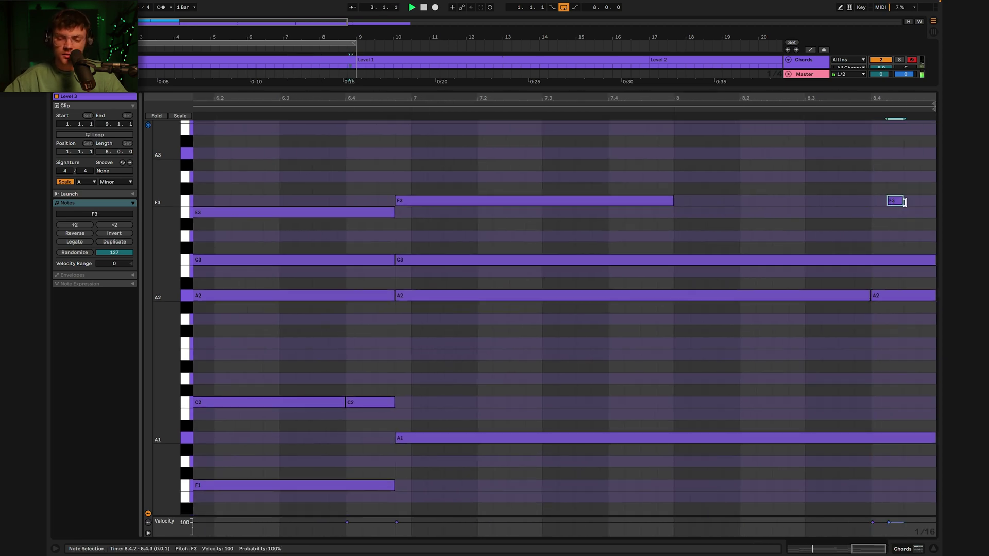
Add a one-beat F3 at 8.1.1 and duplicate it to 8.2.1 and 8.3.1.
{"action": "double_click", "coordinate": [684, 200]}
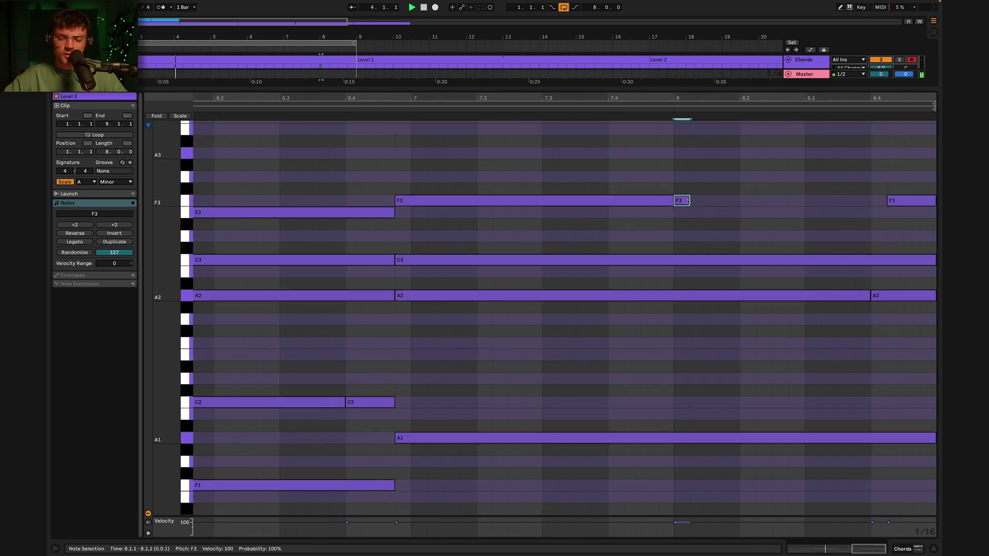
{"action": "left_click_drag", "start_coordinate": [689, 201], "coordinate": [738, 201]}
{"action": "key", "text": "ctrl+d"}
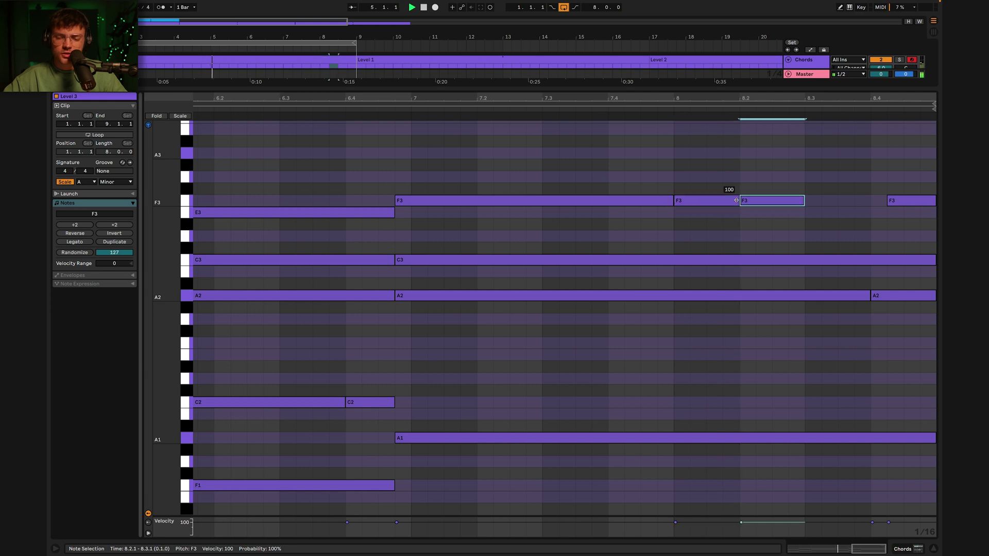
{"action": "key", "text": "ctrl+d"}
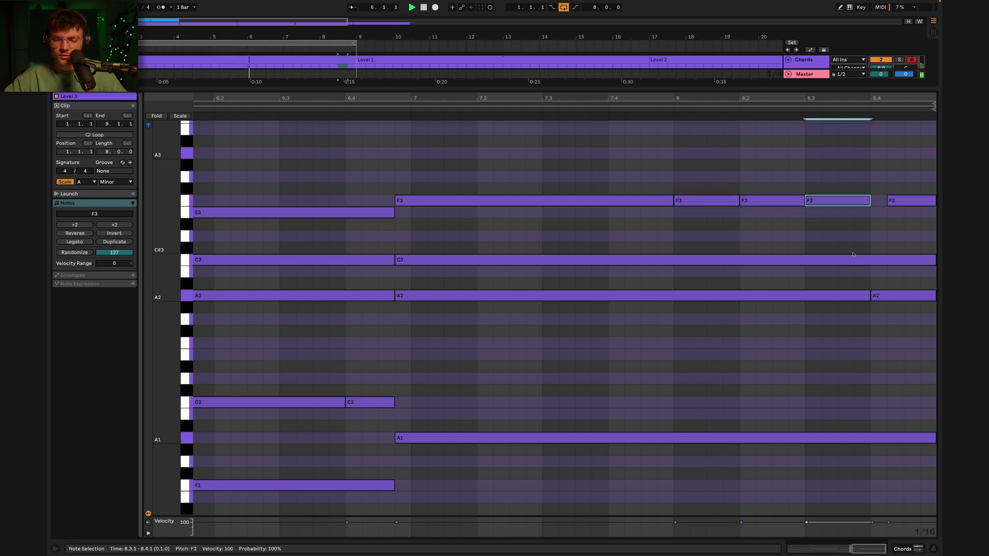
Replace the repeated F3s at 8.2.1 and 8.3.1 with a single D3 lasting from 8.2.1 to 8.4.1.
{"action": "left_click", "coordinate": [773, 200], "text": "shift"}
{"action": "key", "text": "Down"}
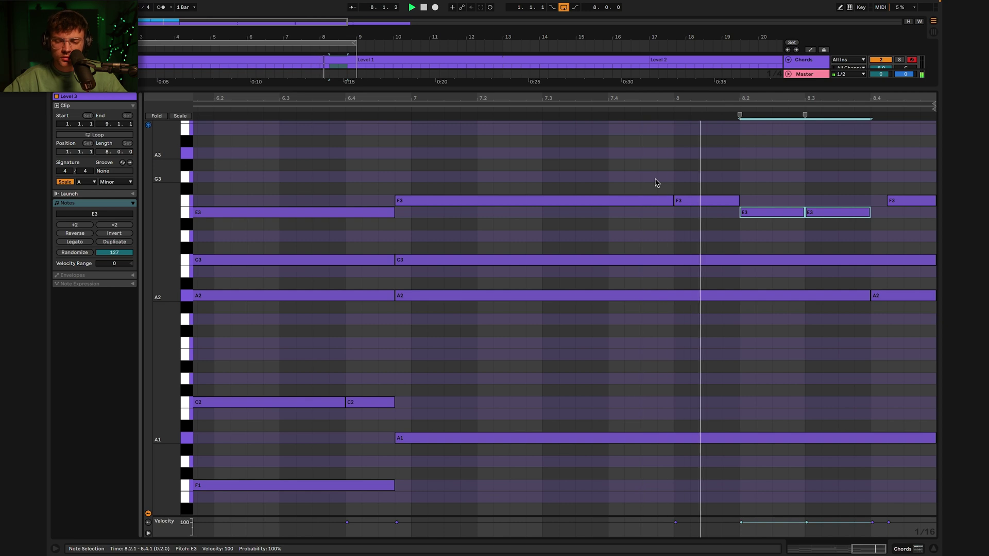
{"action": "left_click", "coordinate": [806, 239]}
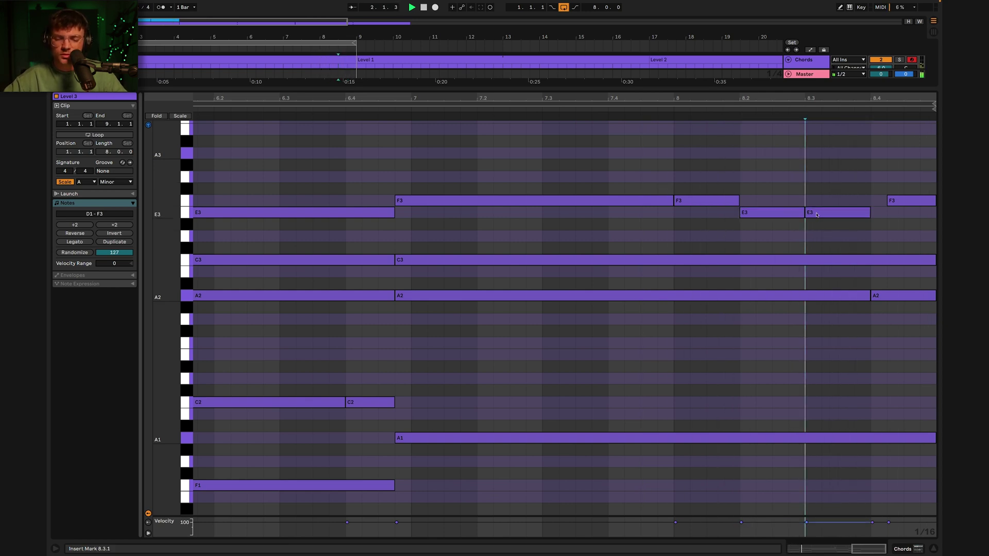
{"action": "left_click", "coordinate": [816, 215]}
{"action": "key", "text": "Delete"}
{"action": "left_click_drag", "start_coordinate": [804, 215], "coordinate": [870, 217]}
{"action": "key", "text": "Down"}
{"action": "key", "text": "Down"}
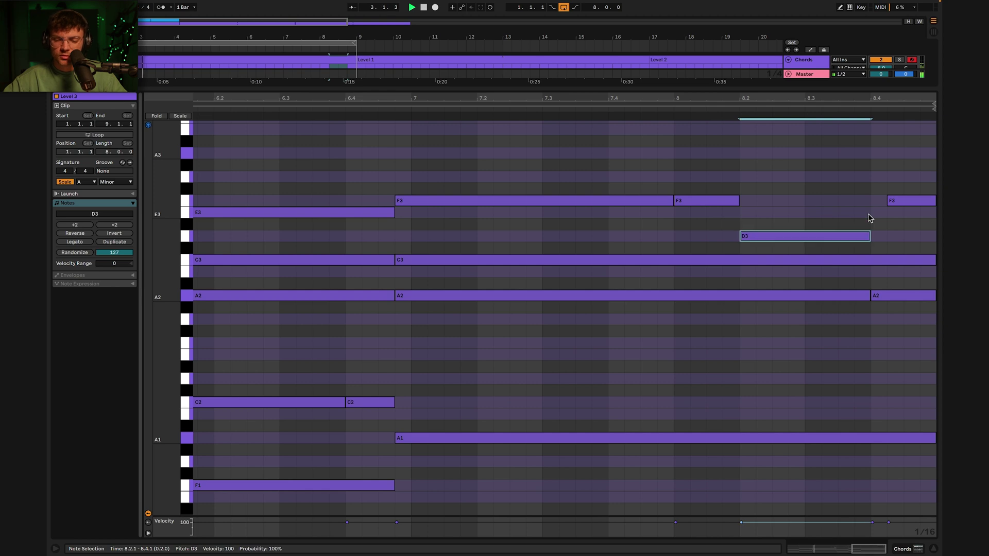
Try E3 at 8.1.1 before restoring F3, and change the final F3 to D3 from 8.4.1 to the clip's end.
{"action": "left_click_drag", "start_coordinate": [693, 205], "coordinate": [693, 213]}
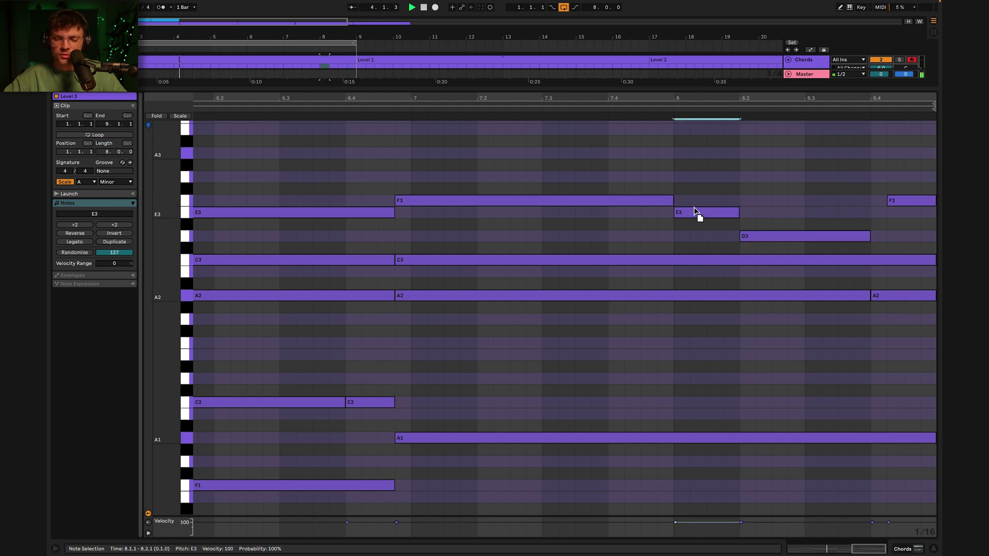
{"action": "key", "text": "Up"}
{"action": "left_click_drag", "start_coordinate": [902, 207], "coordinate": [935, 238]}
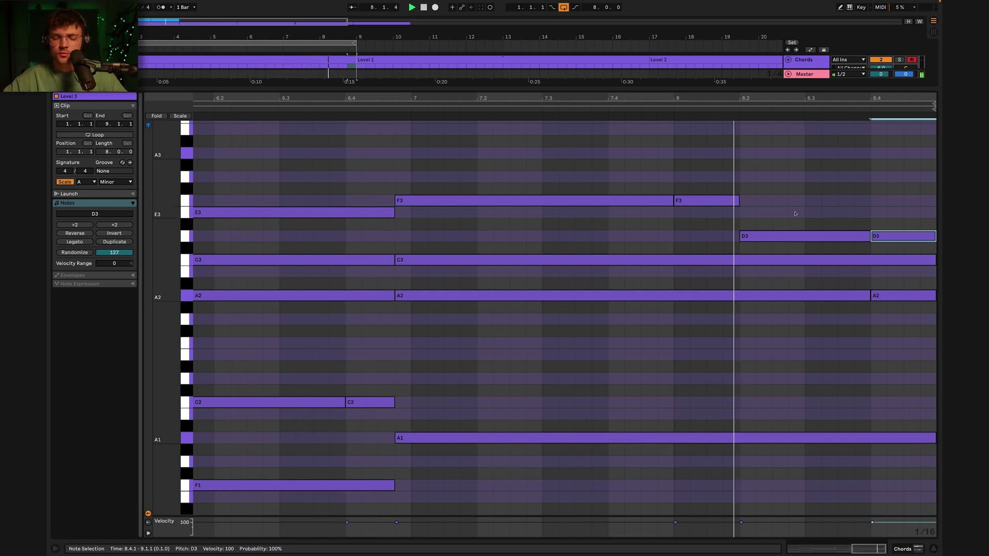
Raise the D3 at 8.2.1 to E3, shorten it to 8.2.3, and add a second E3 from there to 8.3.4.
{"action": "left_click_drag", "start_coordinate": [769, 236], "coordinate": [771, 216]}
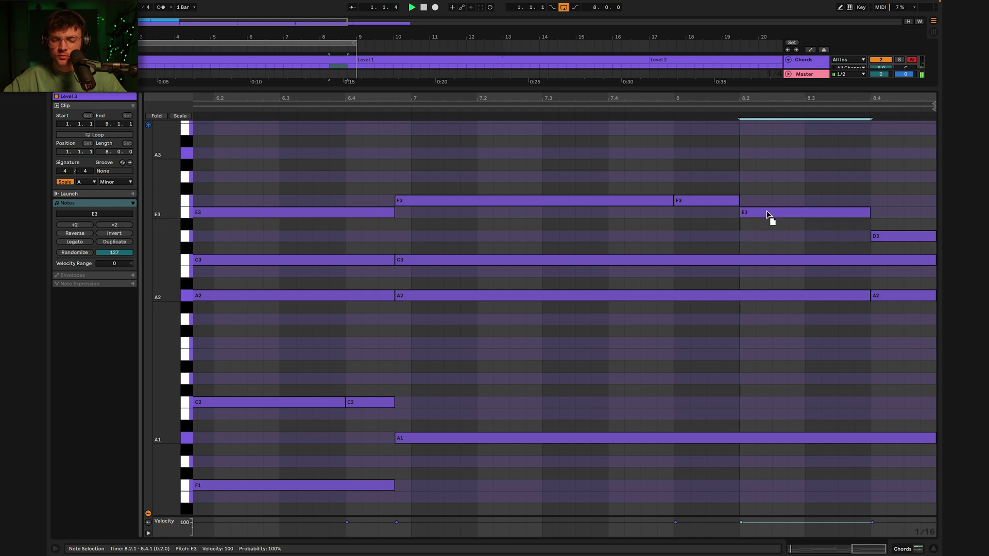
{"action": "left_click_drag", "start_coordinate": [862, 215], "coordinate": [771, 217]}
{"action": "double_click", "coordinate": [782, 215]}
{"action": "mouse_move", "coordinate": [846, 216]}
{"action": "left_mouse_down"}
{"action": "mouse_move", "coordinate": [867, 216]}
{"action": "mouse_move", "coordinate": [853, 216]}
{"action": "left_mouse_up"}
{"action": "left_click", "coordinate": [862, 216]}
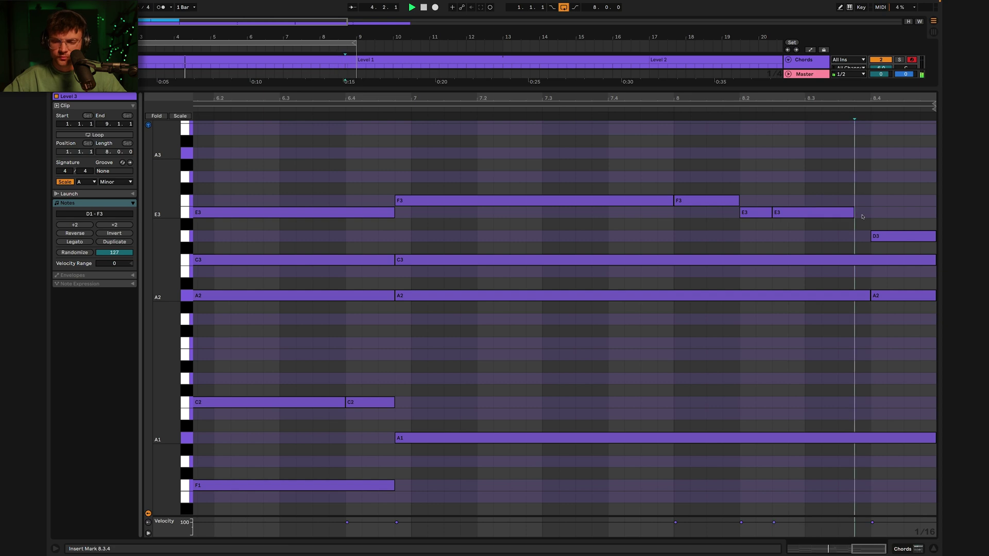
{"action": "left_click", "coordinate": [453, 110]}
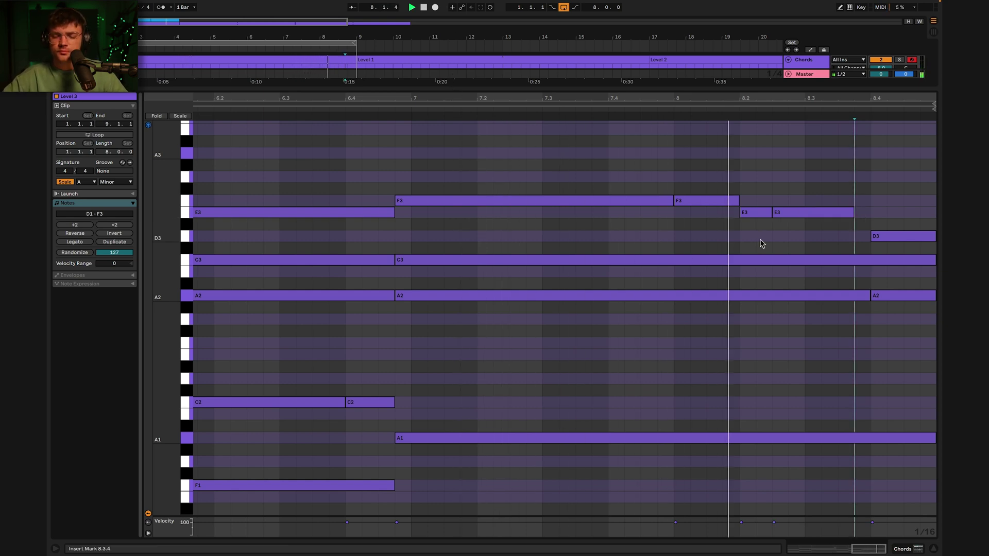
Move the second bar 8 E3 to 8.2.4, ending at 8.4.1, and extend the preceding E3 to meet it.
{"action": "left_click", "coordinate": [811, 216]}
{"action": "left_click_drag", "start_coordinate": [811, 217], "coordinate": [815, 242]}
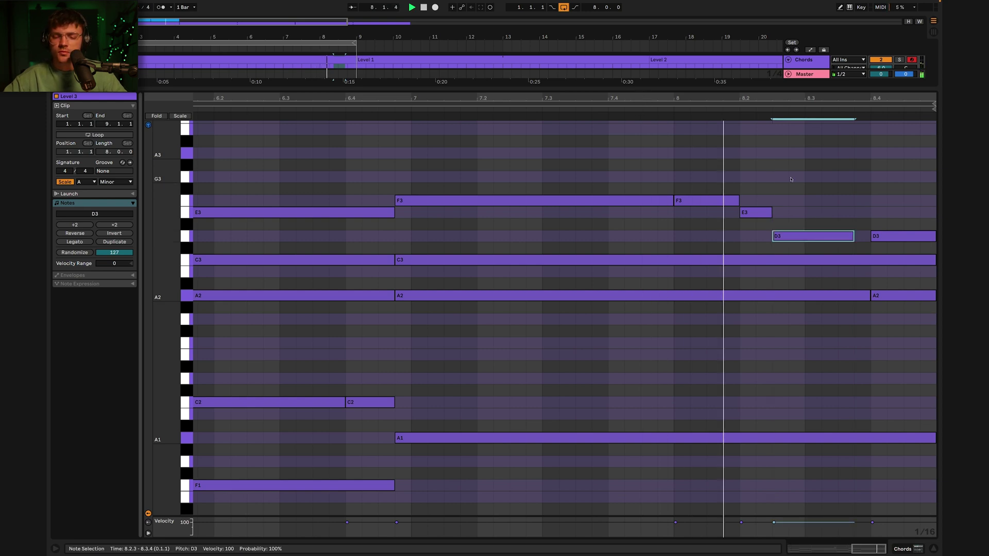
{"action": "left_click_drag", "start_coordinate": [802, 238], "coordinate": [828, 246]}
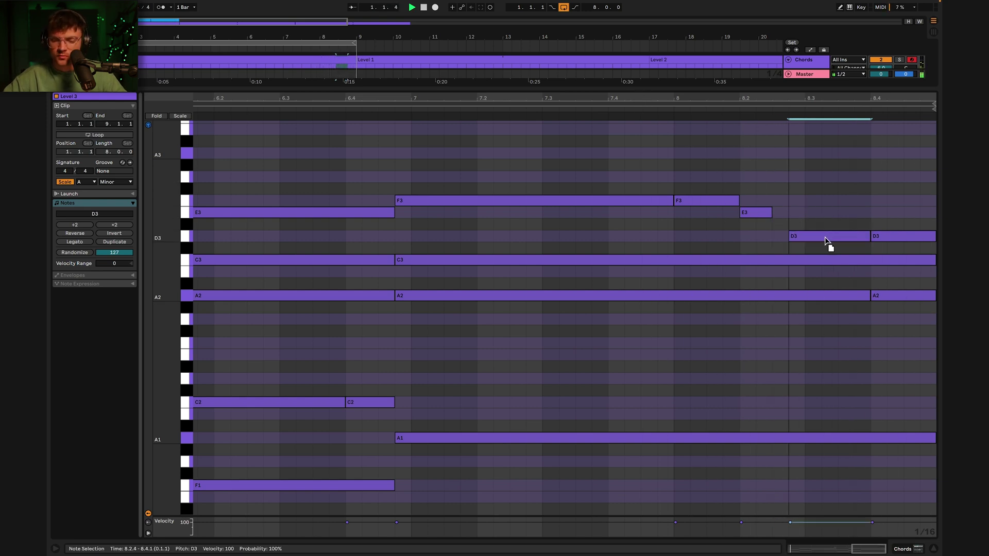
{"action": "left_click", "coordinate": [779, 225]}
{"action": "left_click_drag", "start_coordinate": [771, 216], "coordinate": [798, 217]}
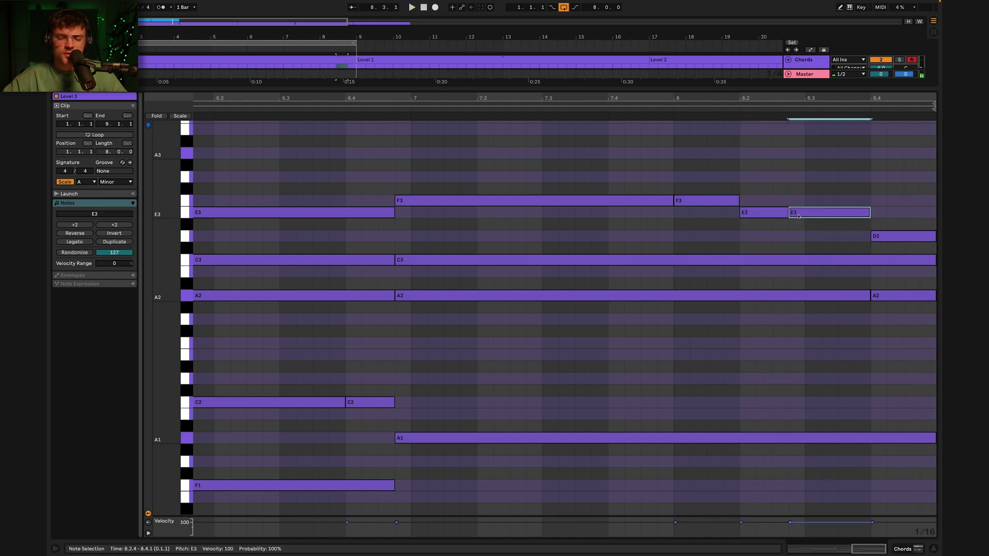
{"action": "left_click", "coordinate": [606, 110]}
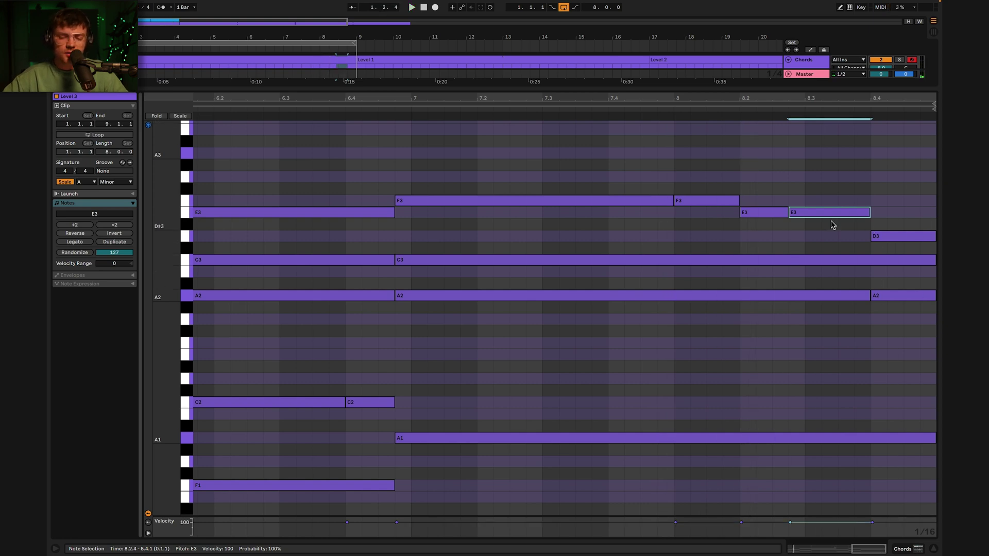
Inspect the E3 at 8.2.4 and play back the ending from just before bar 7.
{"action": "left_click_drag", "start_coordinate": [802, 180], "coordinate": [813, 217]}
{"action": "left_click", "coordinate": [796, 194]}
{"action": "left_click", "coordinate": [801, 211]}
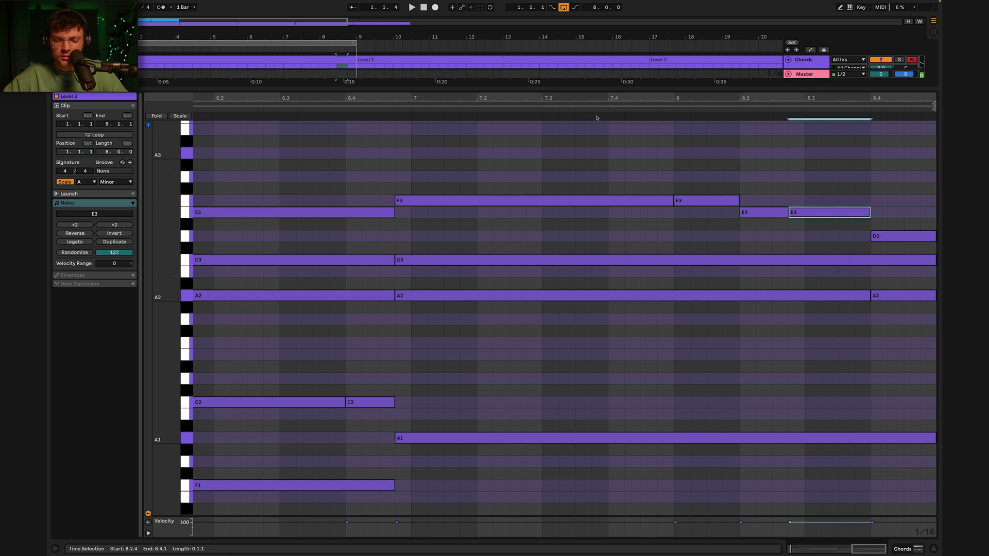
{"action": "left_click", "coordinate": [578, 104]}
{"action": "left_click", "coordinate": [391, 113]}
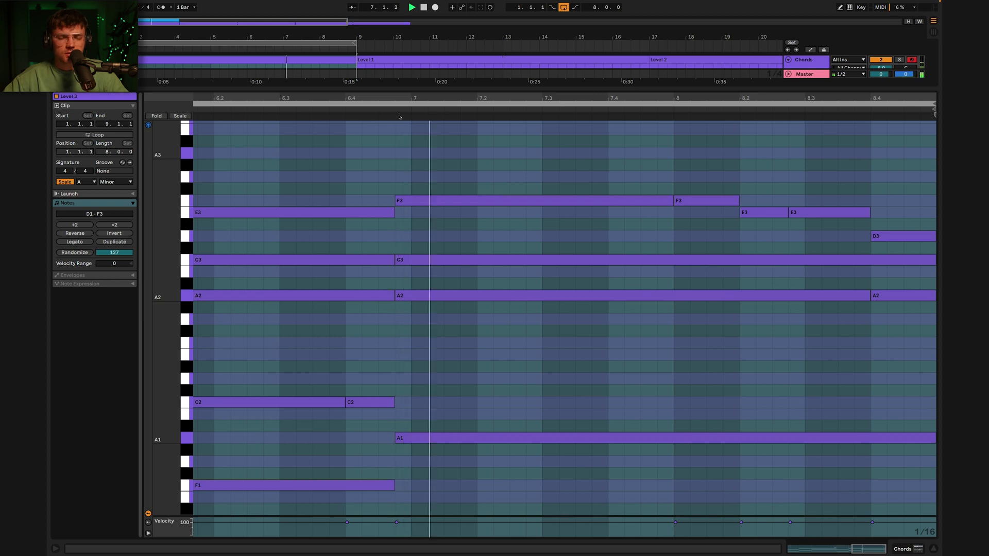
{"action": "left_click", "coordinate": [413, 138]}
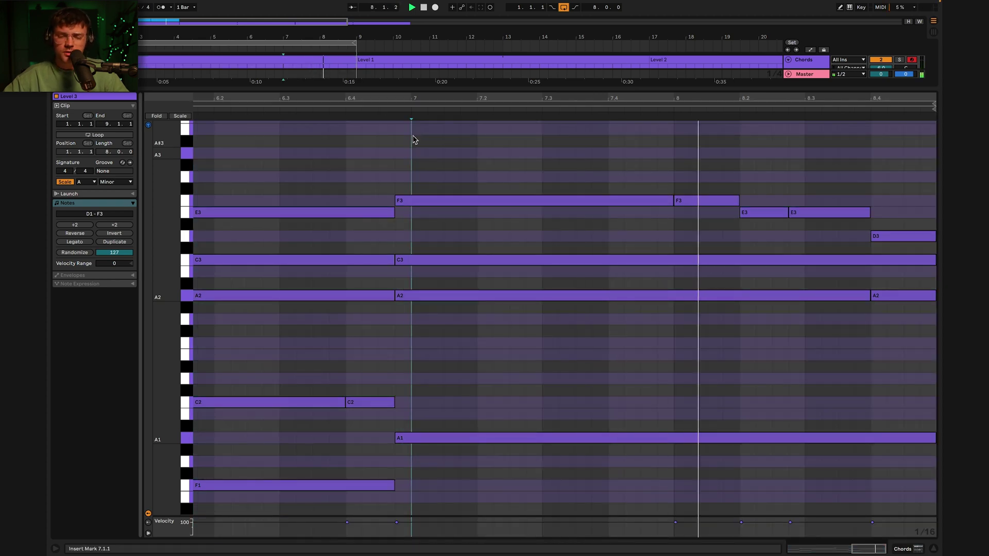
Raise the E3s at 8.2.1 and 8.2.4 to F3 and listen to the ending.
{"action": "left_click_drag", "start_coordinate": [770, 236], "coordinate": [840, 205]}
{"action": "key", "text": "space"}
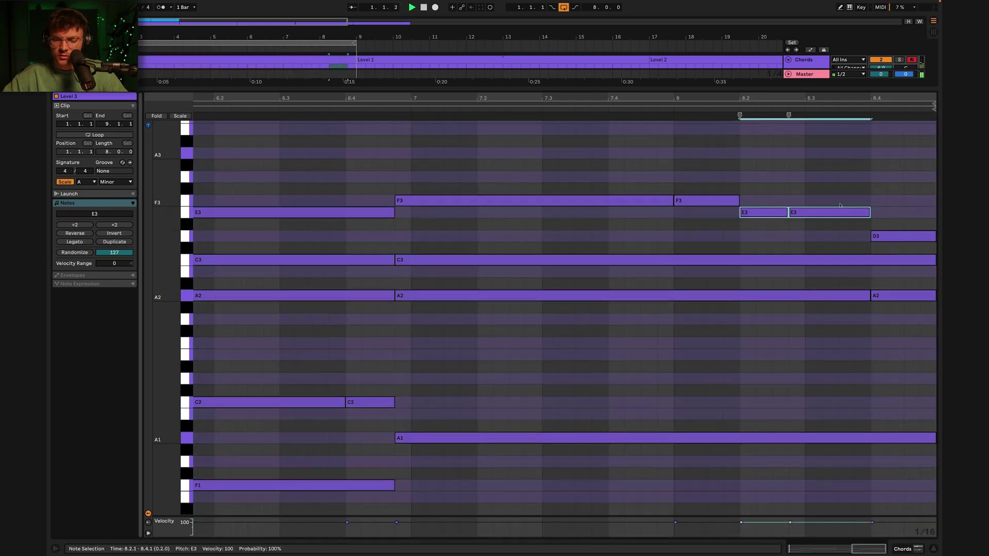
{"action": "key", "text": "Up"}
{"action": "left_click", "coordinate": [643, 114]}
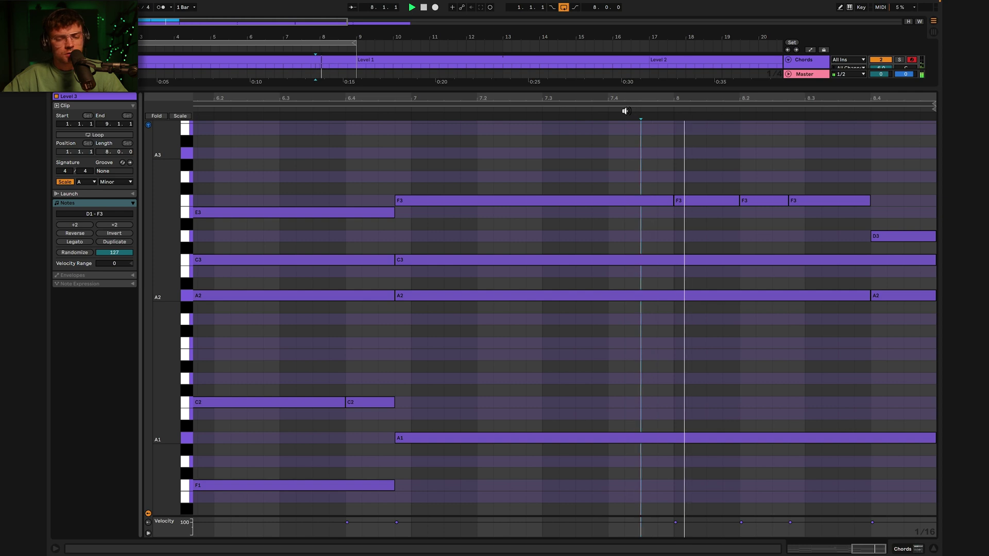
{"action": "left_click", "coordinate": [820, 225]}
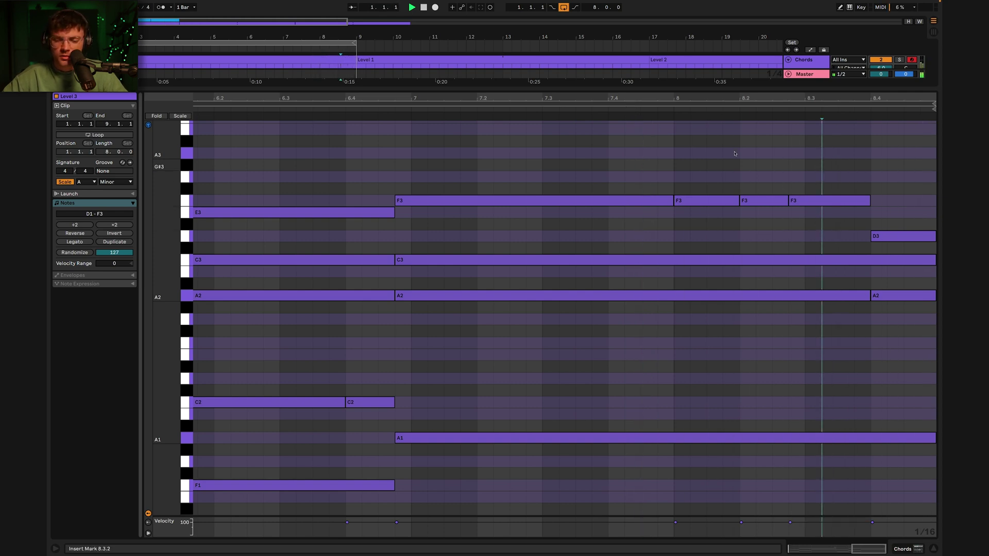
Move the D3 at 8.4.1 back to 8.3.3 and shorten the preceding F3 to meet it.
{"action": "left_click", "coordinate": [641, 114]}
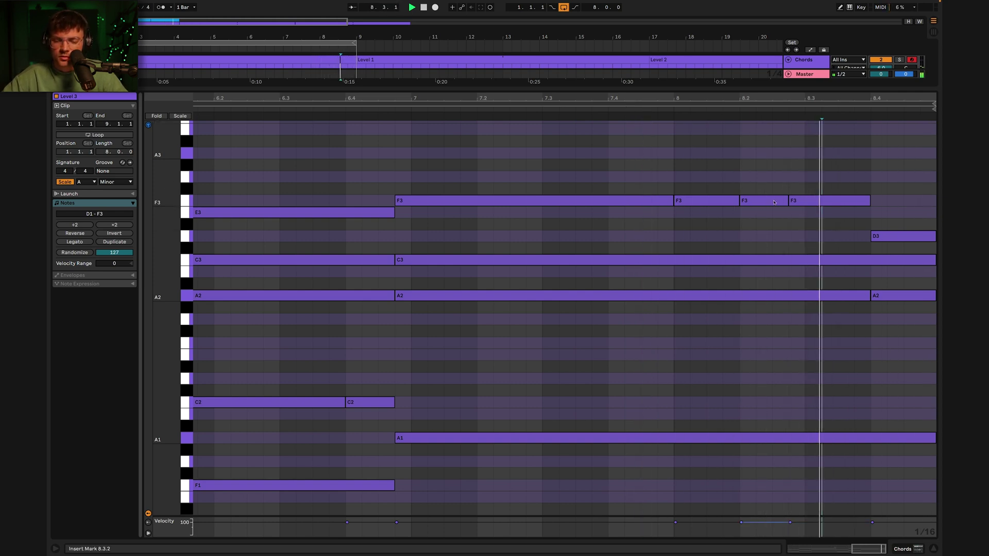
{"action": "left_click_drag", "start_coordinate": [906, 236], "coordinate": [874, 237]}
{"action": "key", "text": "space"}
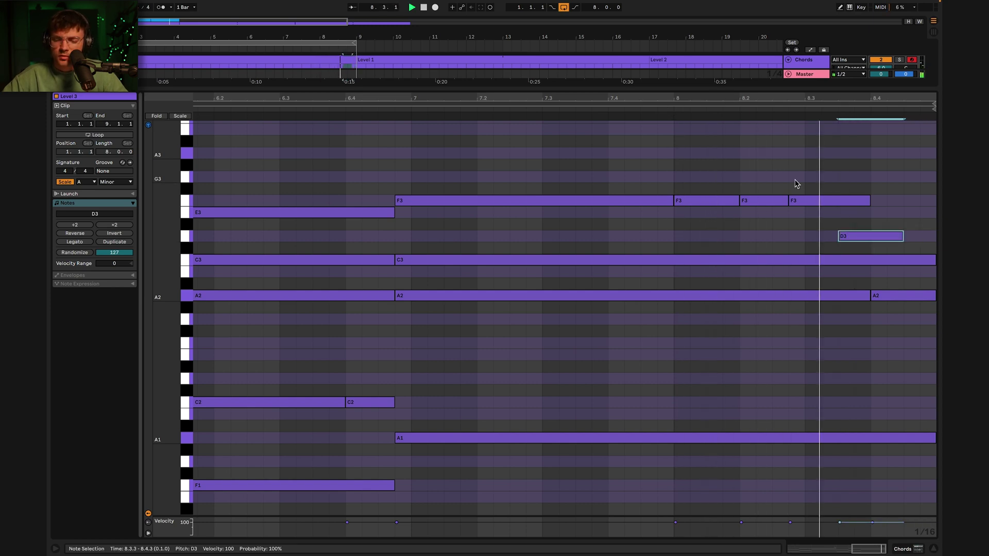
{"action": "left_click", "coordinate": [869, 201]}
{"action": "left_click_drag", "start_coordinate": [873, 208], "coordinate": [840, 209]}
Move the last A2 to 8.3.3 and extend both it and the D3 above to the clip end at 9.1.1.
{"action": "left_click_drag", "start_coordinate": [889, 296], "coordinate": [857, 297]}
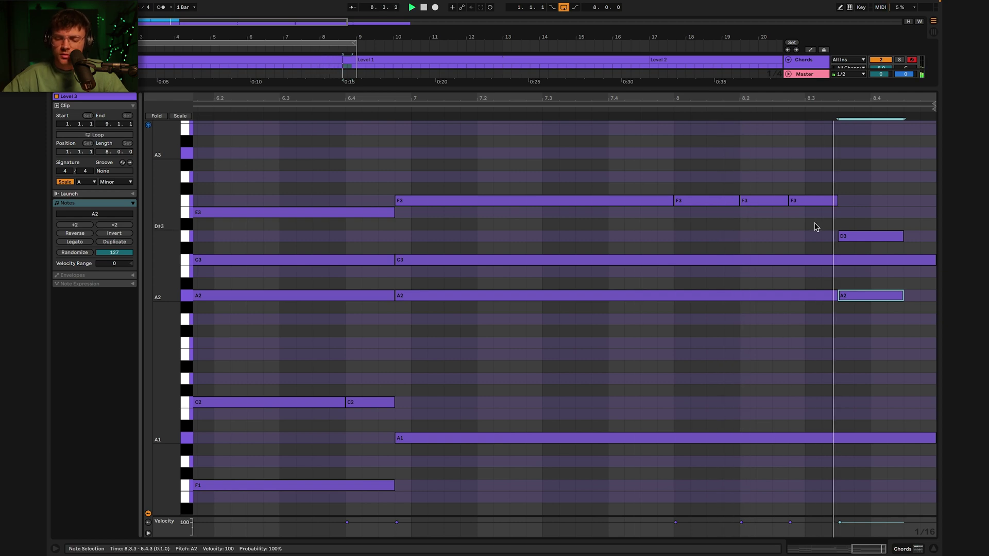
{"action": "left_click", "coordinate": [902, 238]}
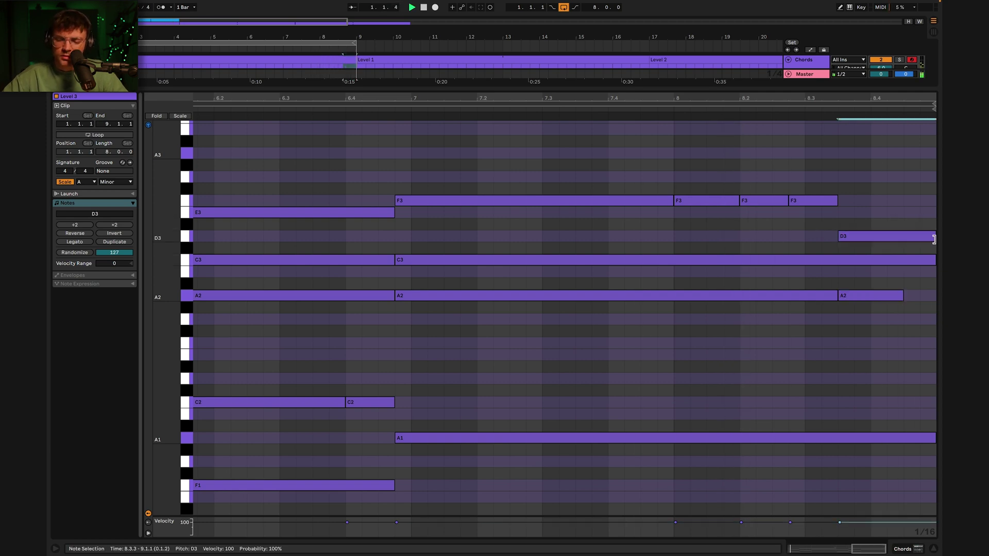
{"action": "left_click_drag", "start_coordinate": [906, 296], "coordinate": [937, 295]}
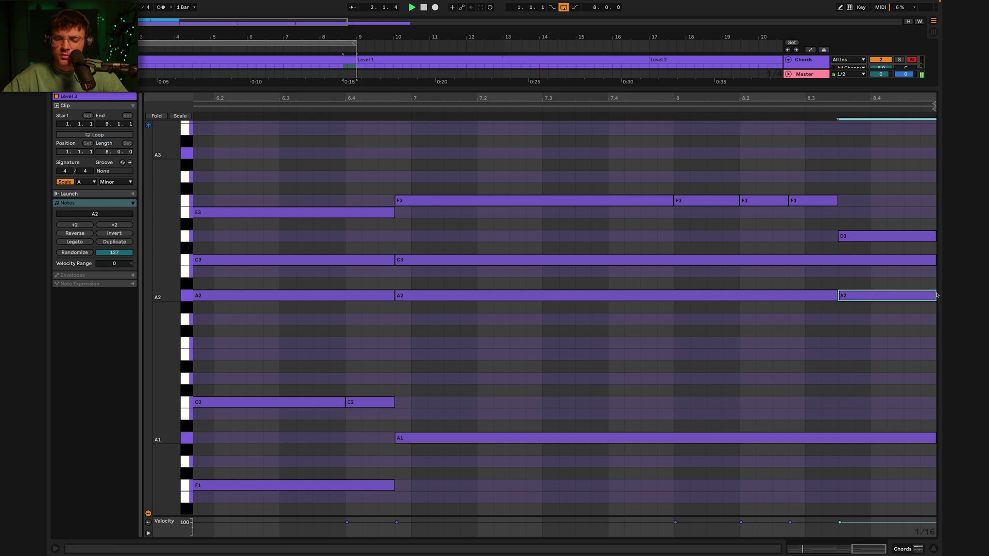
Play back the ending from around the start of bar 7.
{"action": "key", "text": "ctrl+a"}
{"action": "left_click", "coordinate": [410, 110]}
{"action": "left_click", "coordinate": [397, 111]}
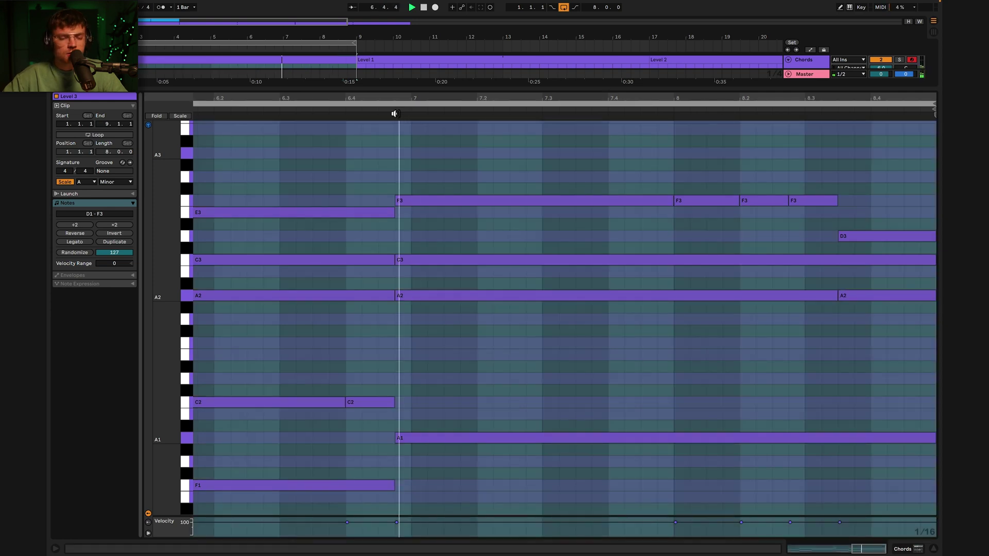
{"action": "left_click", "coordinate": [412, 135]}
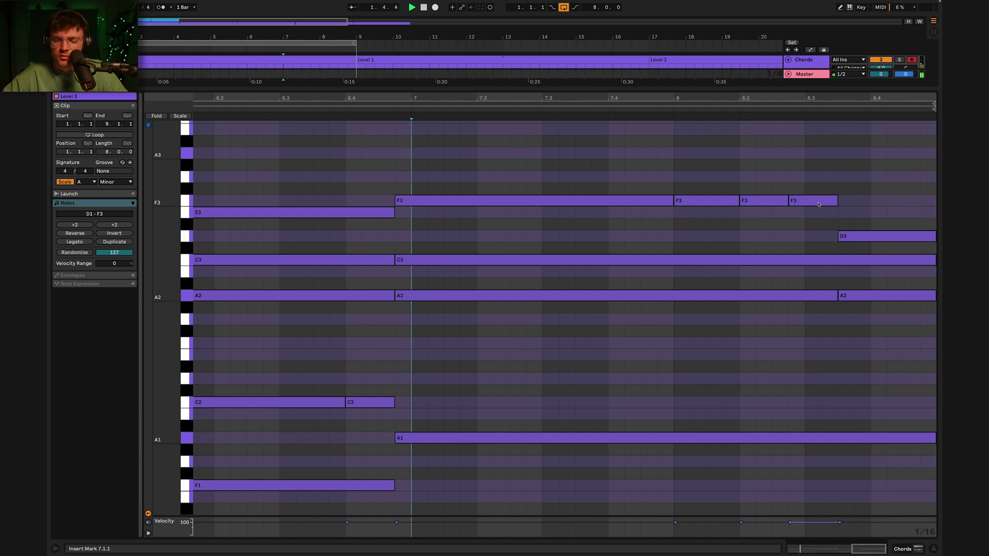
Try raising the D3 at 8.3.3 to E3, and shifting the preceding F3 earlier or down to E3.
{"action": "left_click_drag", "start_coordinate": [852, 238], "coordinate": [852, 214]}
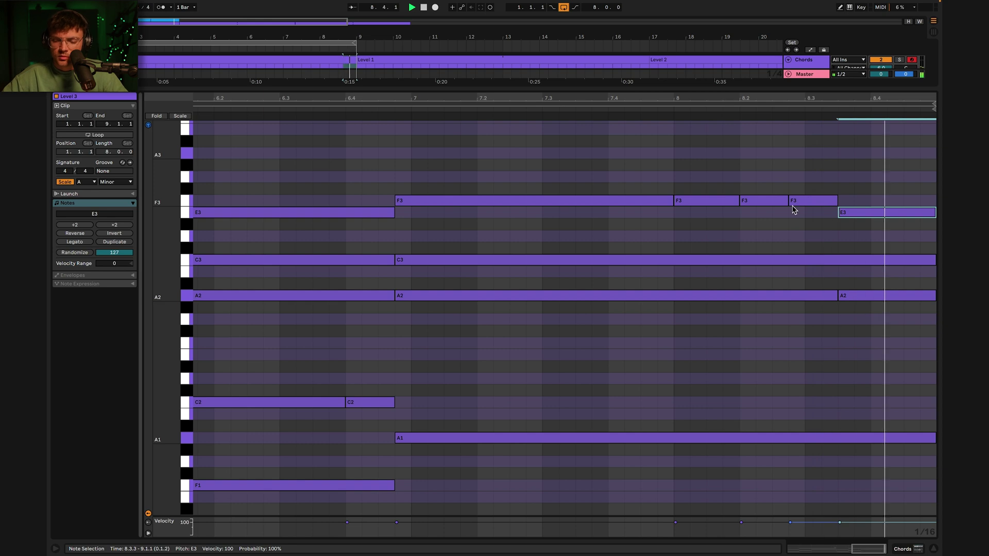
{"action": "left_click_drag", "start_coordinate": [865, 216], "coordinate": [867, 238]}
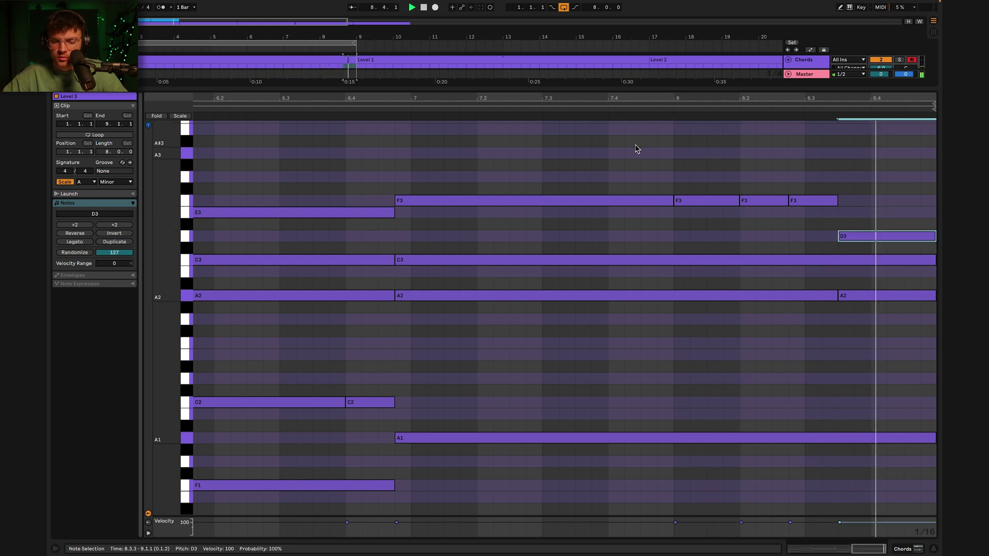
{"action": "left_click_drag", "start_coordinate": [824, 206], "coordinate": [799, 206]}
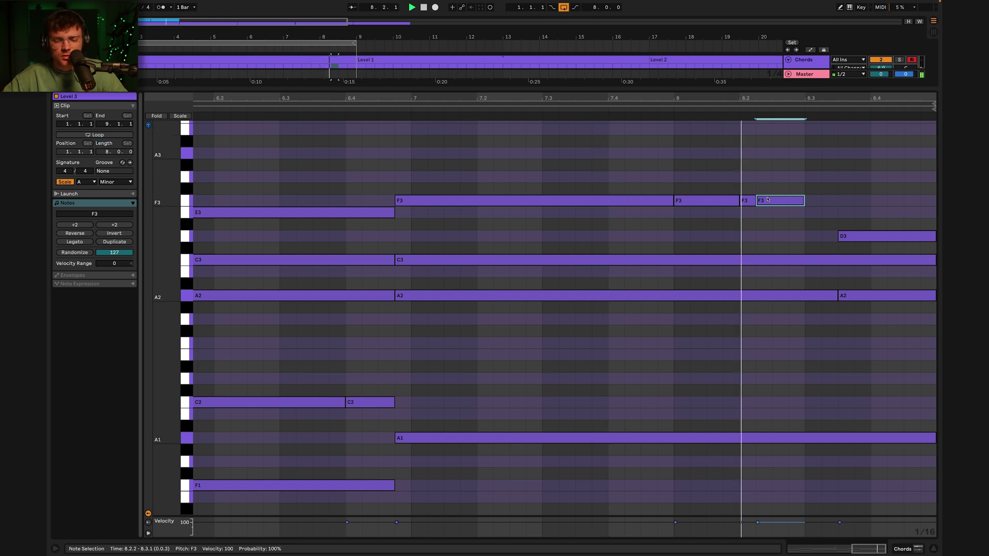
{"action": "left_click_drag", "start_coordinate": [777, 206], "coordinate": [792, 203]}
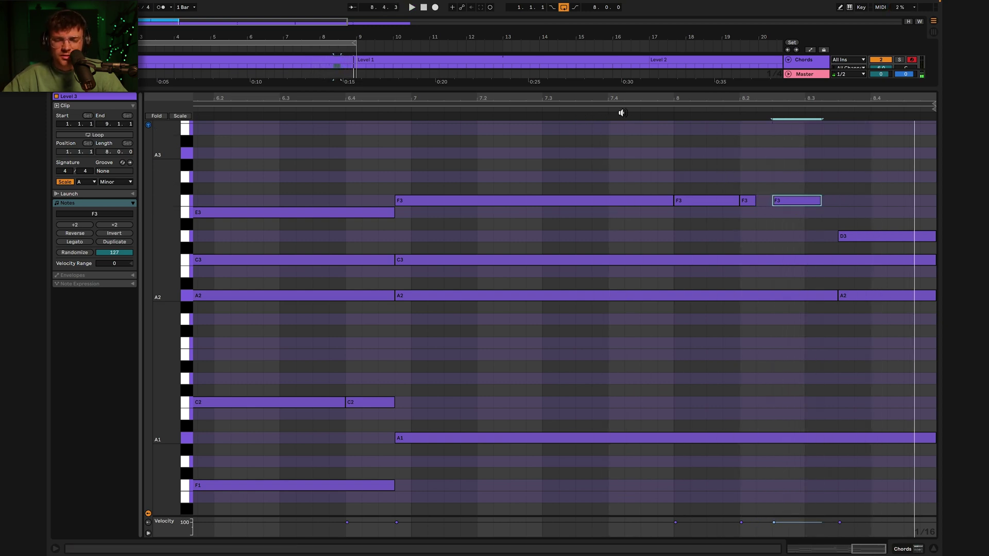
{"action": "left_click_drag", "start_coordinate": [755, 200], "coordinate": [796, 212]}
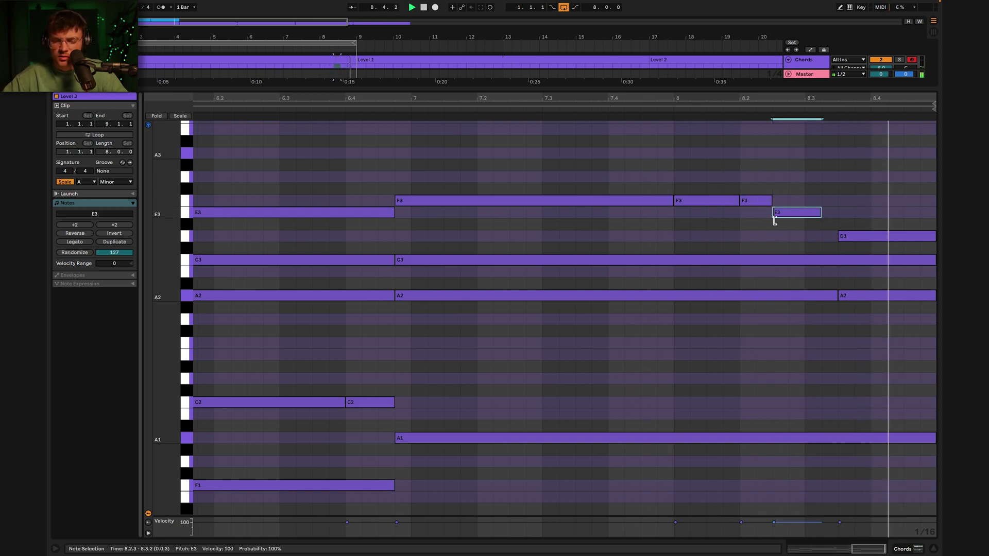
{"action": "mouse_move", "coordinate": [788, 213]}
{"action": "left_mouse_down"}
{"action": "mouse_move", "coordinate": [773, 212]}
{"action": "mouse_move", "coordinate": [808, 212]}
{"action": "mouse_move", "coordinate": [795, 199]}
{"action": "left_mouse_up"}
{"action": "left_click", "coordinate": [770, 201]}
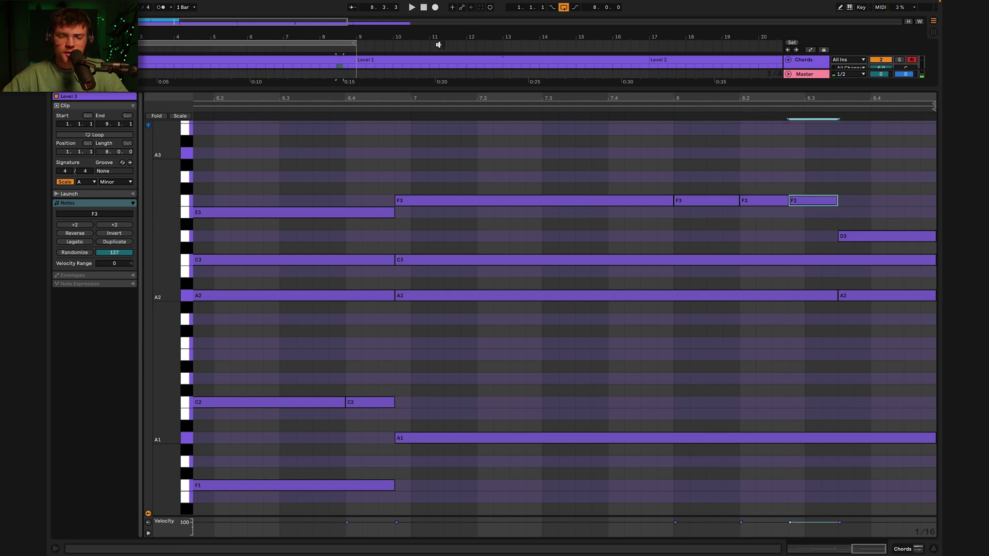
{"action": "left_click", "coordinate": [391, 105]}
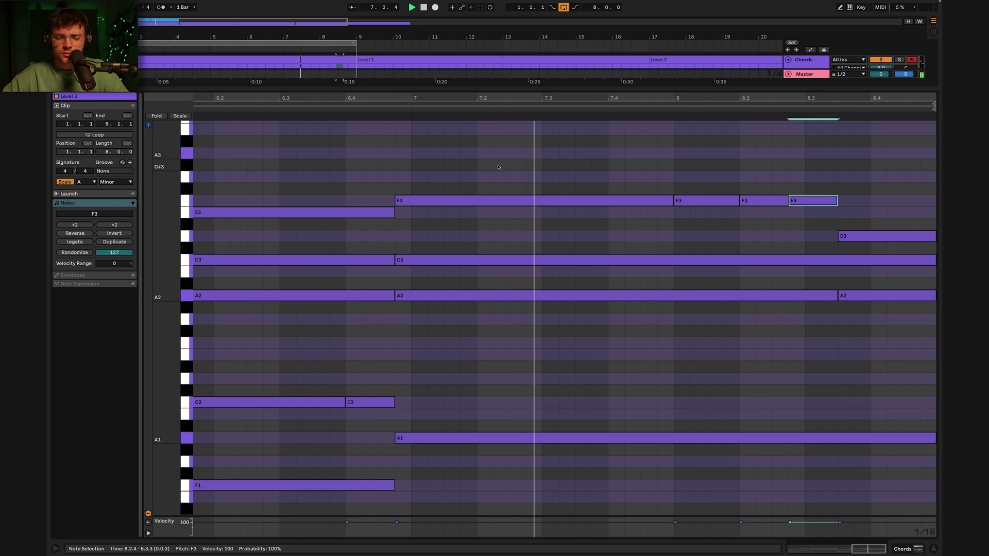
Shorten the A1 that starts at 2.4.4 to end at 4.3.1 and copy the A2 at 4.3.1 down to A1.
{"action": "scroll", "coordinate": [752, 208], "scroll_direction": "down", "scroll_amount": 8}
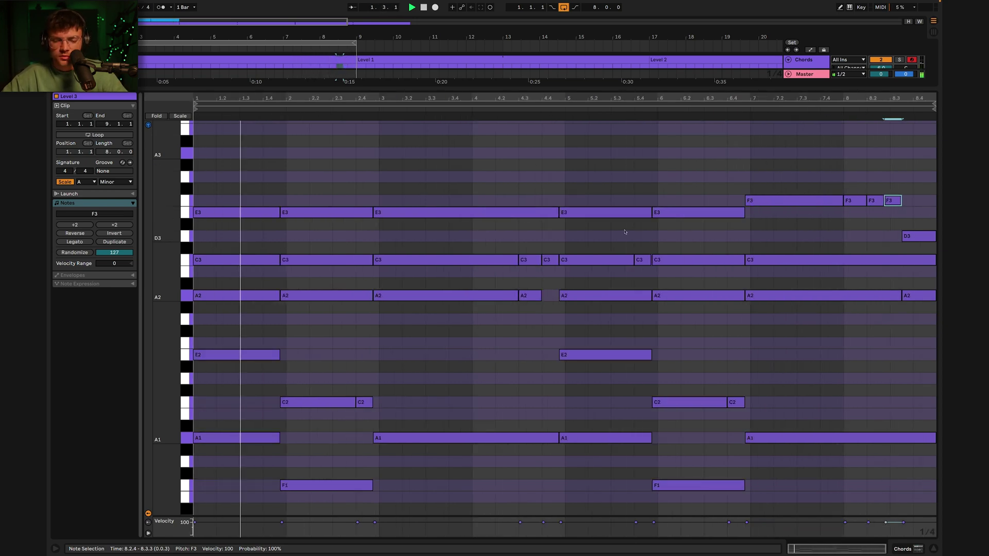
{"action": "scroll", "coordinate": [515, 268], "scroll_direction": "down", "scroll_amount": 3}
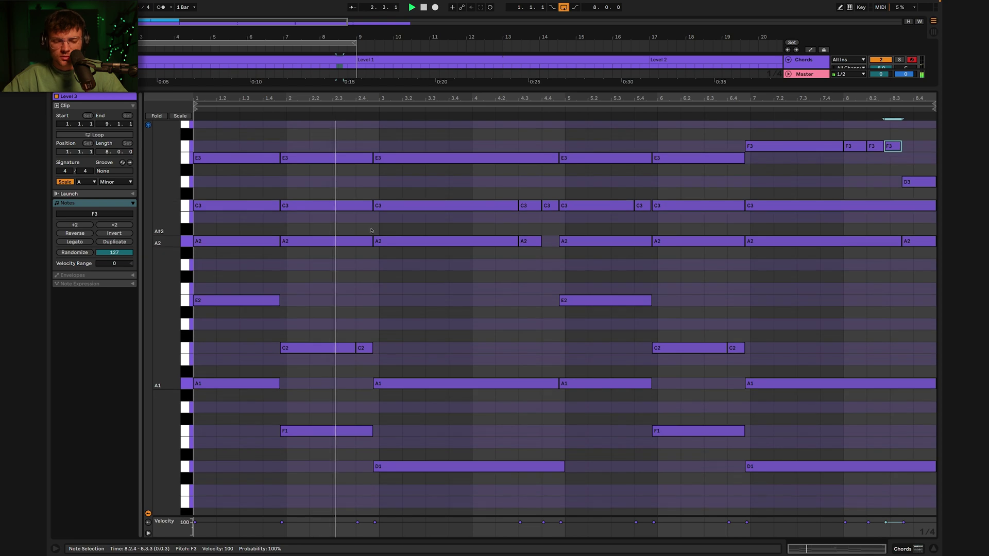
{"action": "scroll", "coordinate": [393, 307], "scroll_direction": "up", "scroll_amount": 4}
{"action": "scroll", "coordinate": [393, 304], "scroll_direction": "right", "scroll_amount": 2}
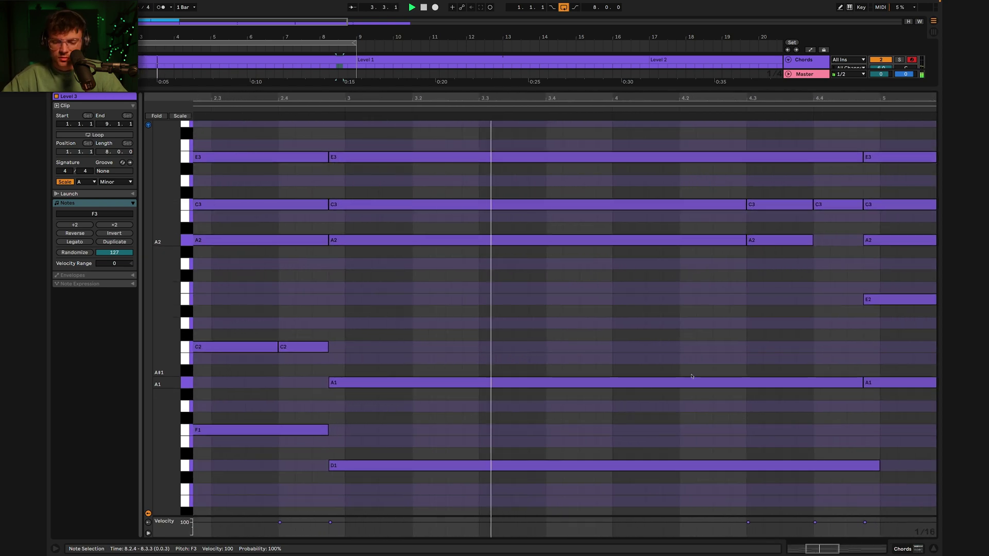
{"action": "scroll", "coordinate": [693, 378], "scroll_direction": "right", "scroll_amount": 2}
{"action": "scroll", "coordinate": [693, 379], "scroll_direction": "down", "scroll_amount": 1}
{"action": "scroll", "coordinate": [839, 386], "scroll_direction": "right", "scroll_amount": 3}
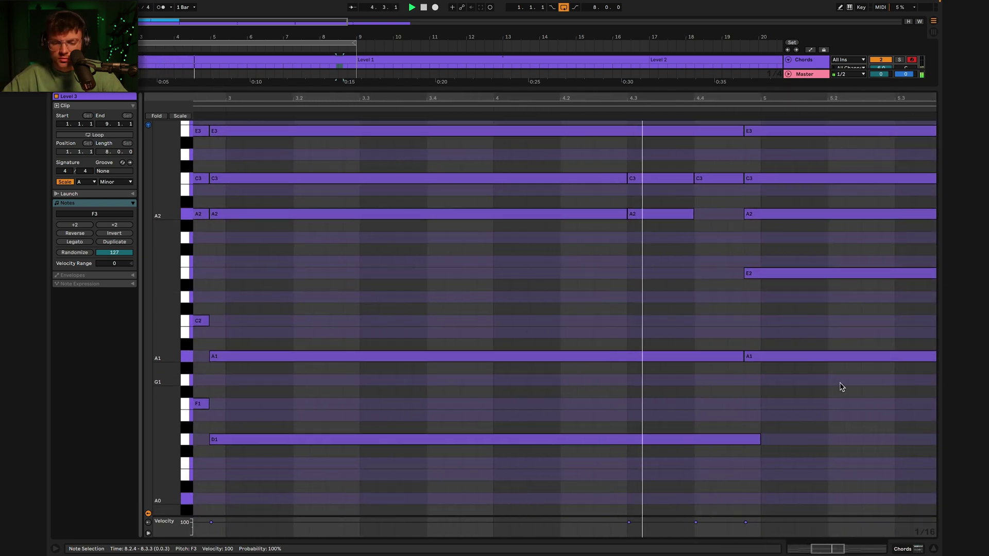
{"action": "left_click", "coordinate": [746, 357]}
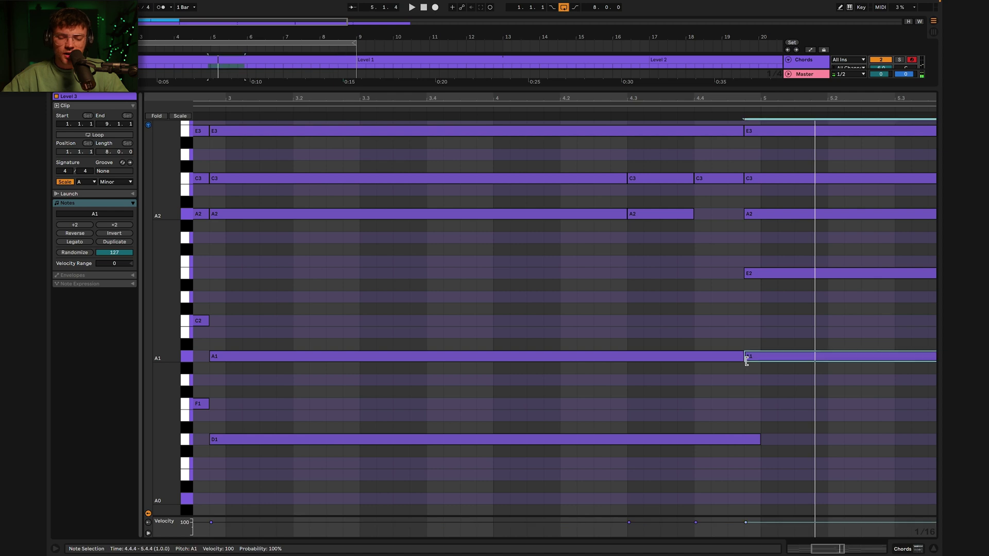
{"action": "left_click_drag", "start_coordinate": [744, 359], "coordinate": [626, 356]}
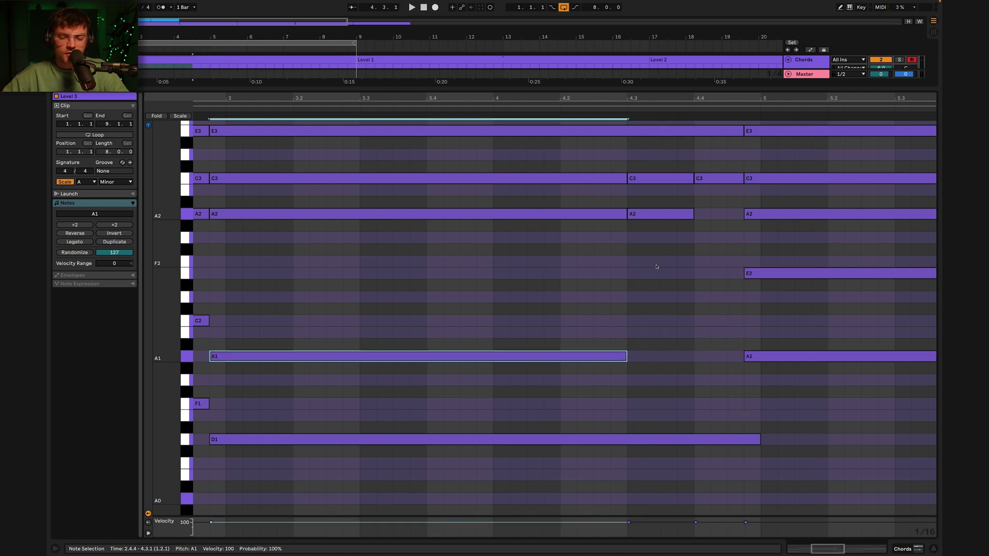
{"action": "left_click_drag", "start_coordinate": [640, 221], "coordinate": [651, 363]}
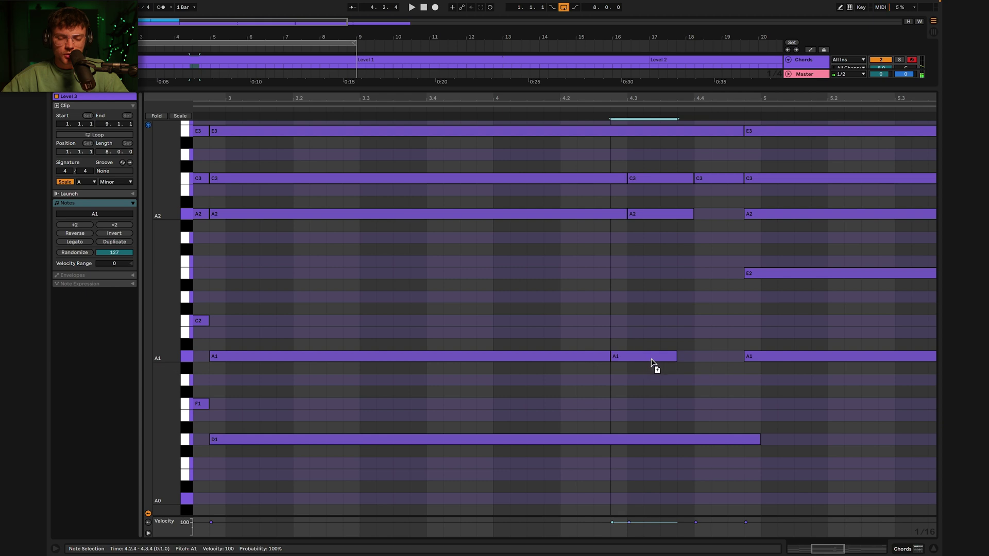
{"action": "left_click", "coordinate": [484, 118]}
{"action": "key", "text": "space"}
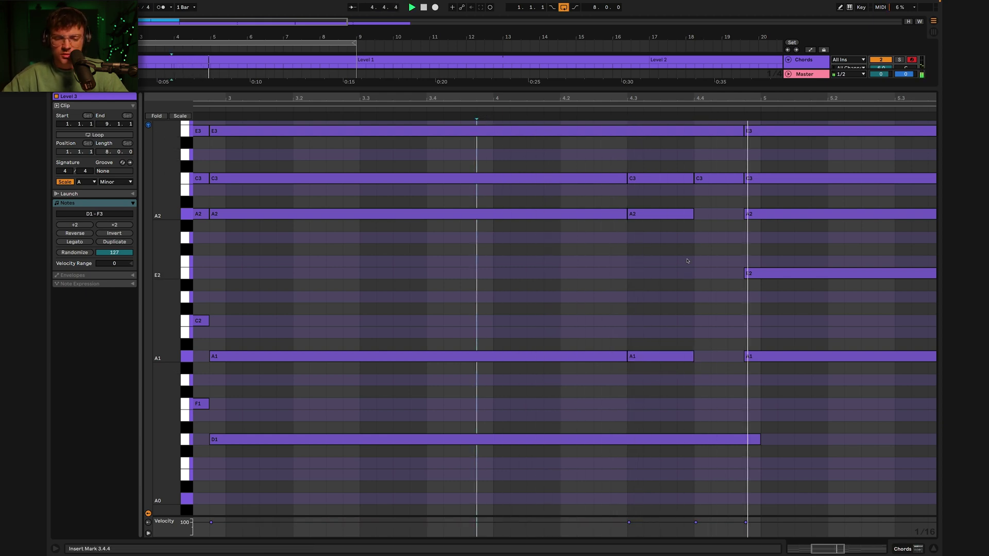
Add an A2 from 4.4.1 to 4.4.4, copy it down to C2, and listen from 4.2.2.
{"action": "mouse_move", "coordinate": [629, 361]}
{"action": "left_mouse_down"}
{"action": "mouse_move", "coordinate": [695, 209]}
{"action": "mouse_move", "coordinate": [713, 217]}
{"action": "left_mouse_up"}
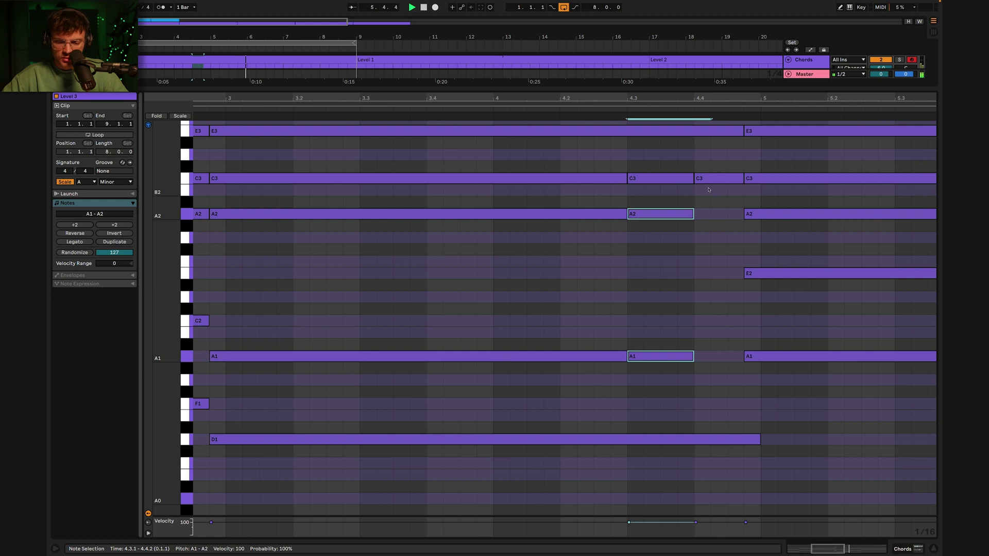
{"action": "double_click", "coordinate": [710, 214]}
{"action": "left_click_drag", "start_coordinate": [706, 249], "coordinate": [702, 369]}
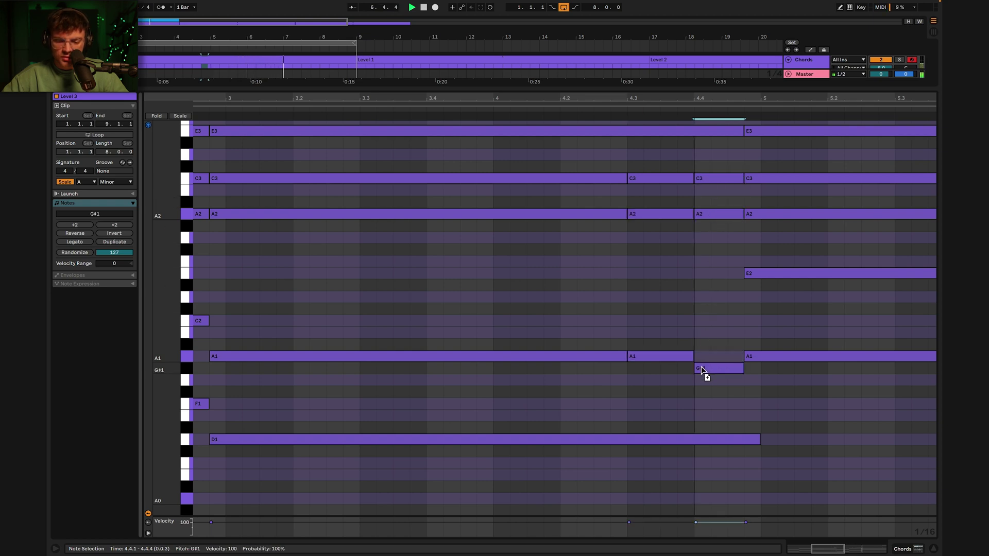
{"action": "left_click", "coordinate": [570, 116]}
{"action": "key", "text": "space"}
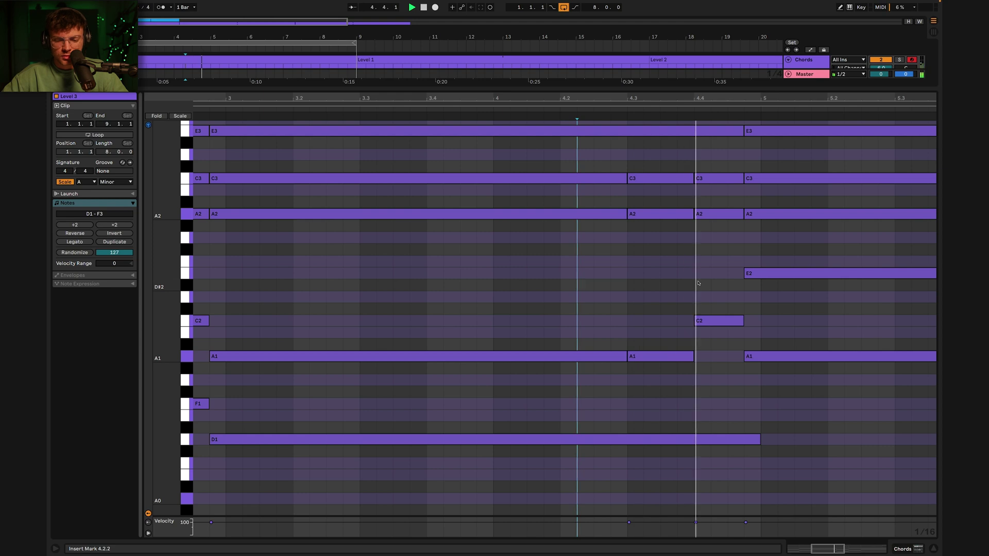
Retrigger the A2 and E2 at 5.4.1 to match the short C3 there.
{"action": "scroll", "coordinate": [699, 284], "scroll_direction": "down", "scroll_amount": 5}
{"action": "scroll", "coordinate": [698, 284], "scroll_direction": "right", "scroll_amount": 2}
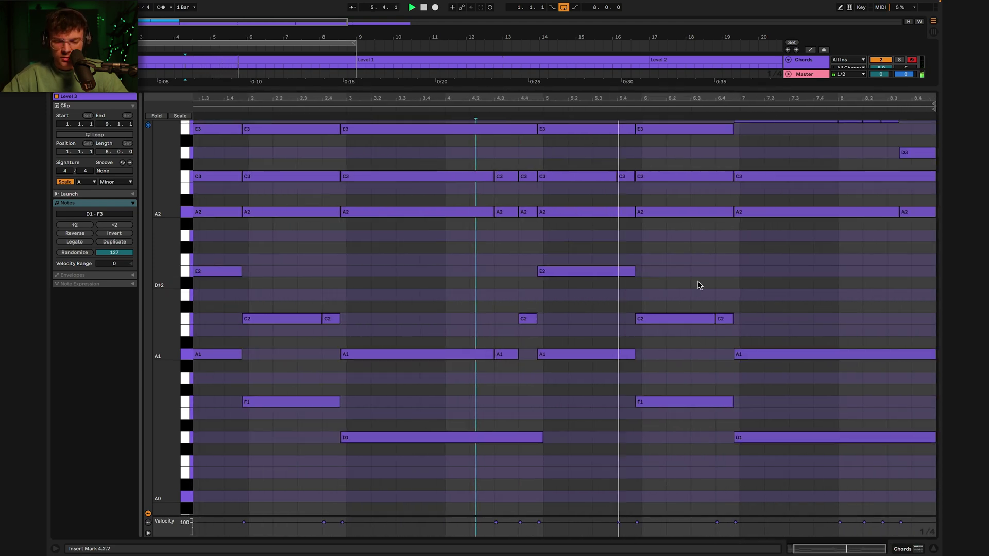
{"action": "scroll", "coordinate": [644, 237], "scroll_direction": "up", "scroll_amount": 5}
{"action": "left_click_drag", "start_coordinate": [615, 213], "coordinate": [561, 213]}
{"action": "left_click_drag", "start_coordinate": [559, 179], "coordinate": [565, 283]}
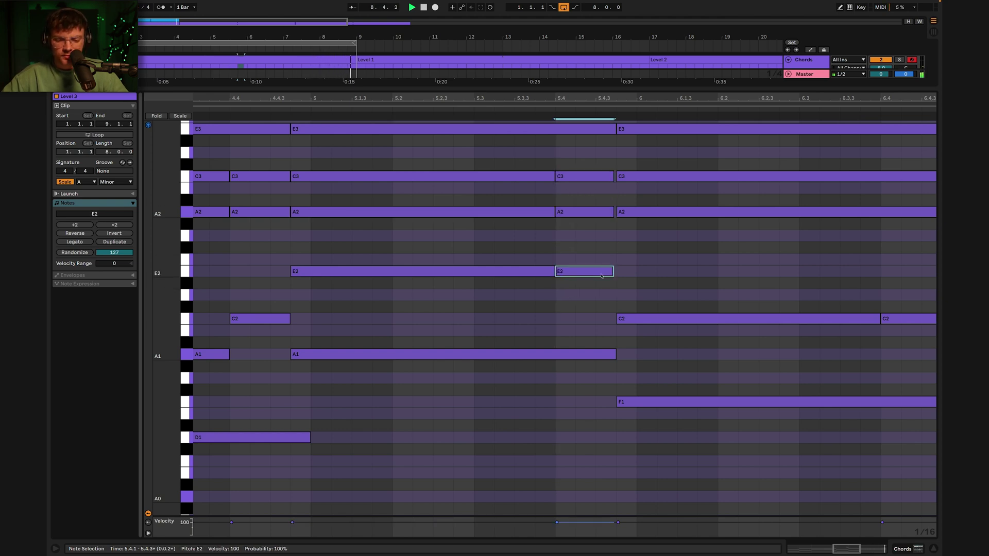
Retrigger the C3 and A2 in bar 8 at 8.1.1, 8.2.1 and 8.2.4 to match the F3s above.
{"action": "scroll", "coordinate": [601, 276], "scroll_direction": "down", "scroll_amount": 5}
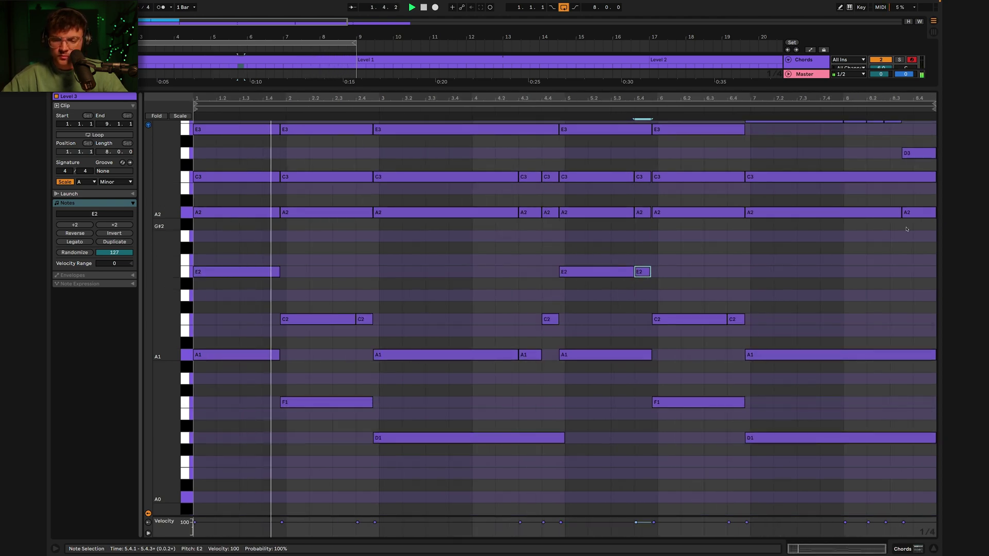
{"action": "scroll", "coordinate": [907, 229], "scroll_direction": "up", "scroll_amount": 4}
{"action": "scroll", "coordinate": [771, 236], "scroll_direction": "up", "scroll_amount": 2}
{"action": "left_click_drag", "start_coordinate": [760, 164], "coordinate": [863, 249]}
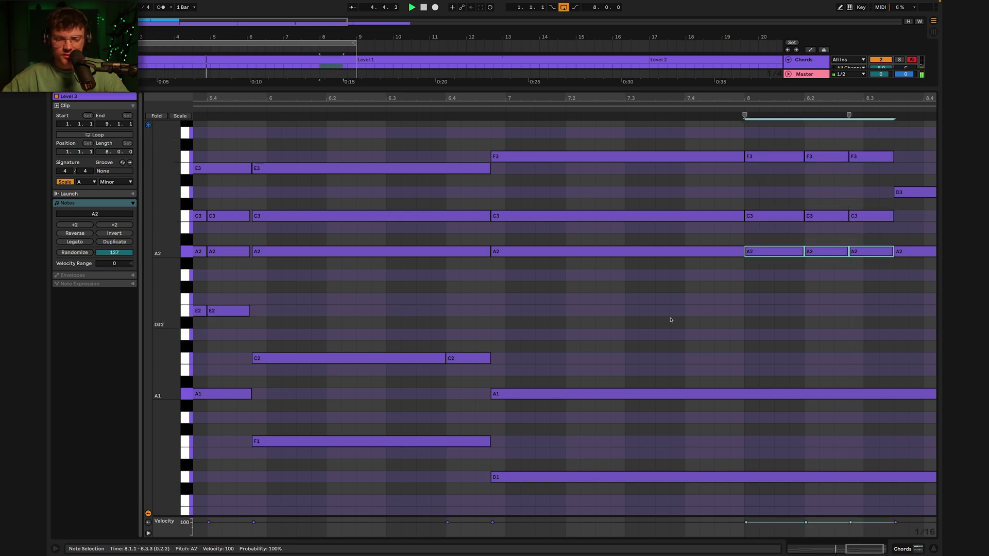
Add a C3 at 8.3.3 under the D3 and extend it to the clip end at 9.1.1.
{"action": "scroll", "coordinate": [671, 320], "scroll_direction": "down", "scroll_amount": 5}
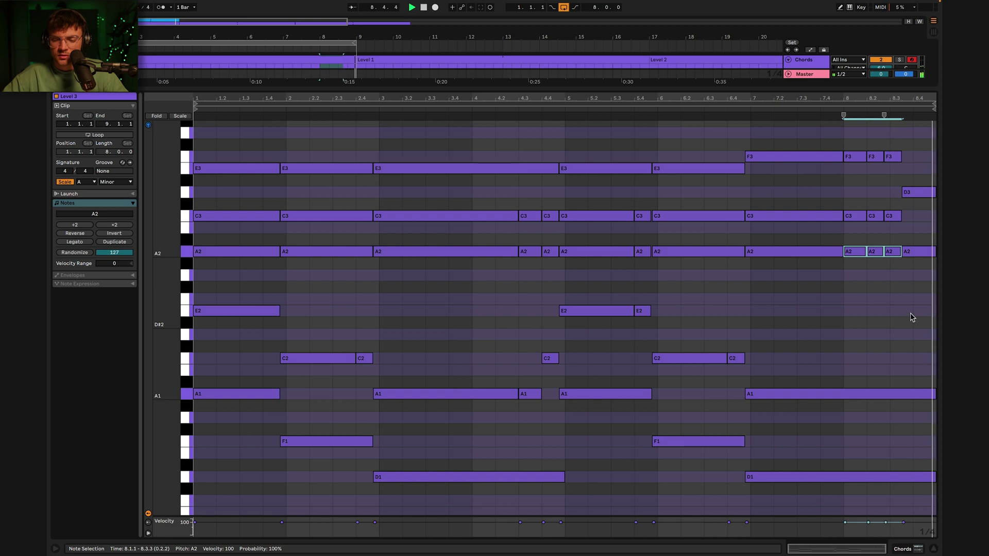
{"action": "left_click_drag", "start_coordinate": [897, 216], "coordinate": [909, 222]}
{"action": "scroll", "coordinate": [908, 220], "scroll_direction": "up", "scroll_amount": 5}
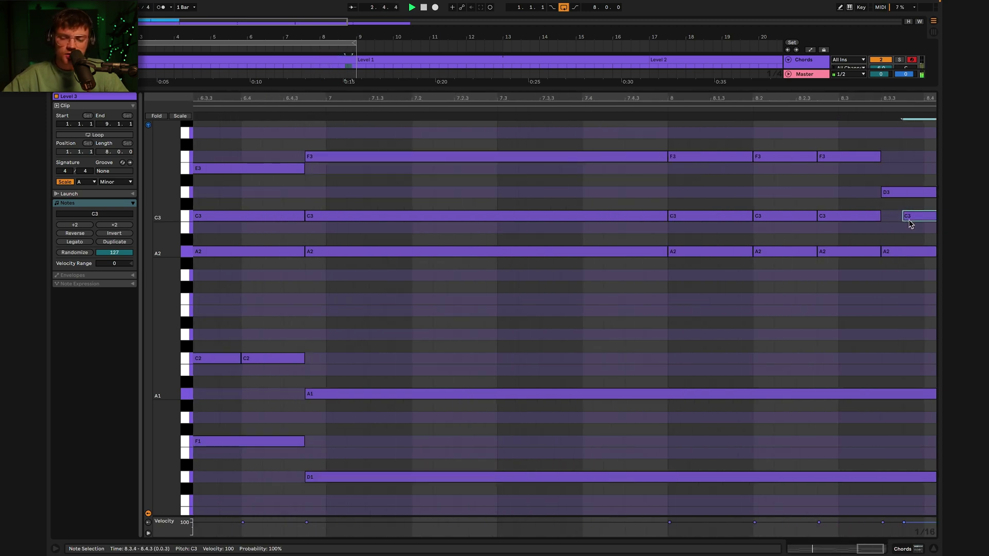
{"action": "scroll", "coordinate": [896, 221], "scroll_direction": "right", "scroll_amount": 3}
{"action": "double_click", "coordinate": [874, 219]}
{"action": "double_click", "coordinate": [876, 221]}
{"action": "left_click", "coordinate": [792, 158]}
{"action": "left_click_drag", "start_coordinate": [826, 162], "coordinate": [830, 196]}
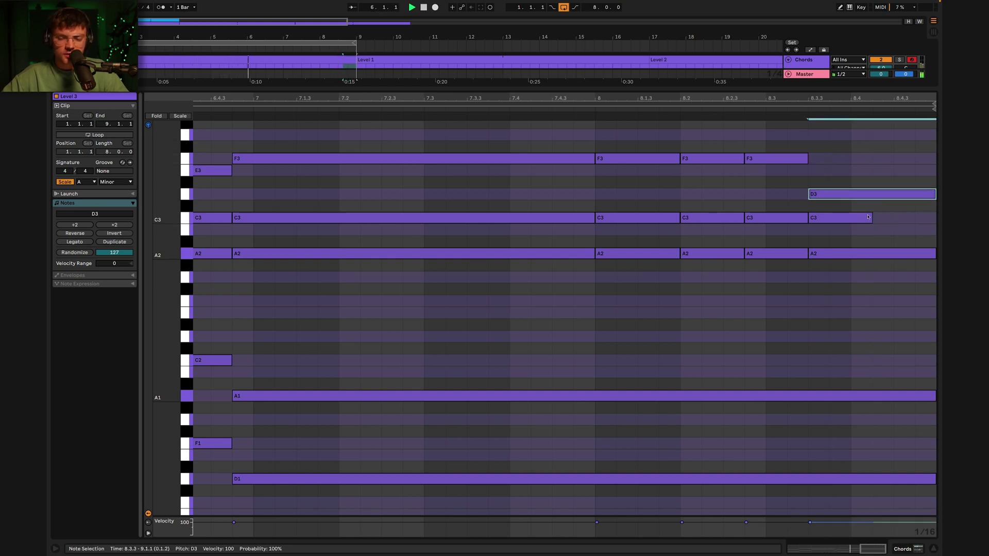
{"action": "left_click", "coordinate": [802, 217]}
{"action": "left_click", "coordinate": [871, 219]}
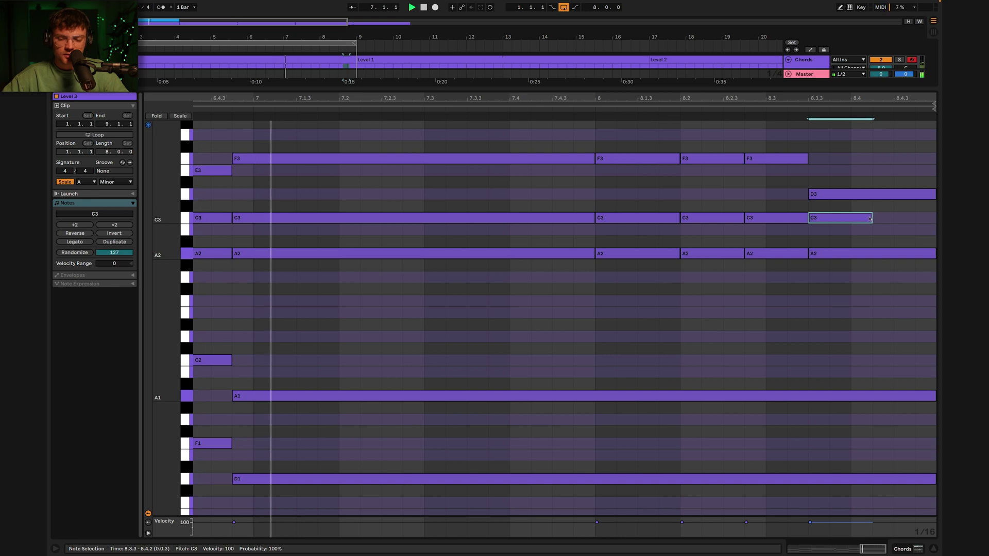
{"action": "left_click_drag", "start_coordinate": [873, 218], "coordinate": [935, 218]}
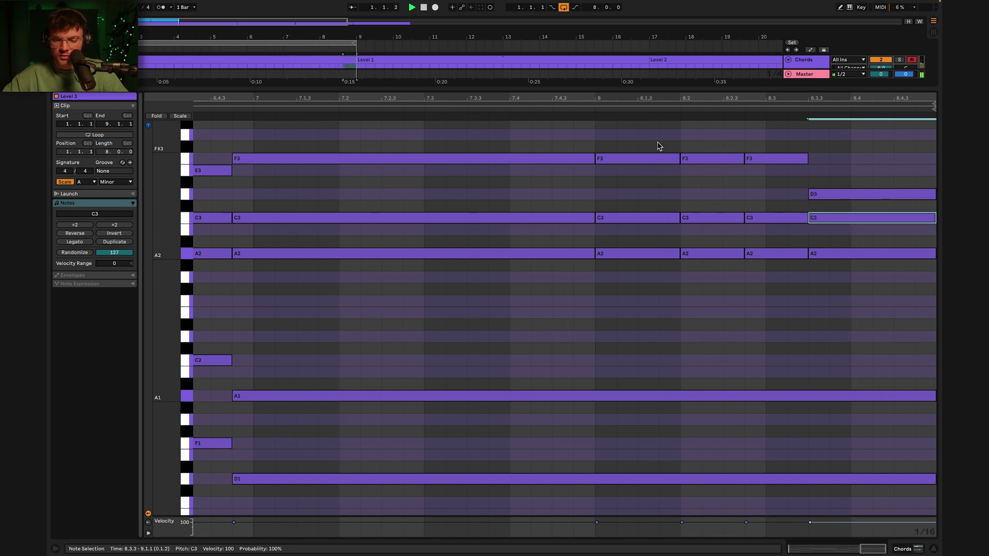
{"action": "left_click_drag", "start_coordinate": [586, 98], "coordinate": [842, 97]}
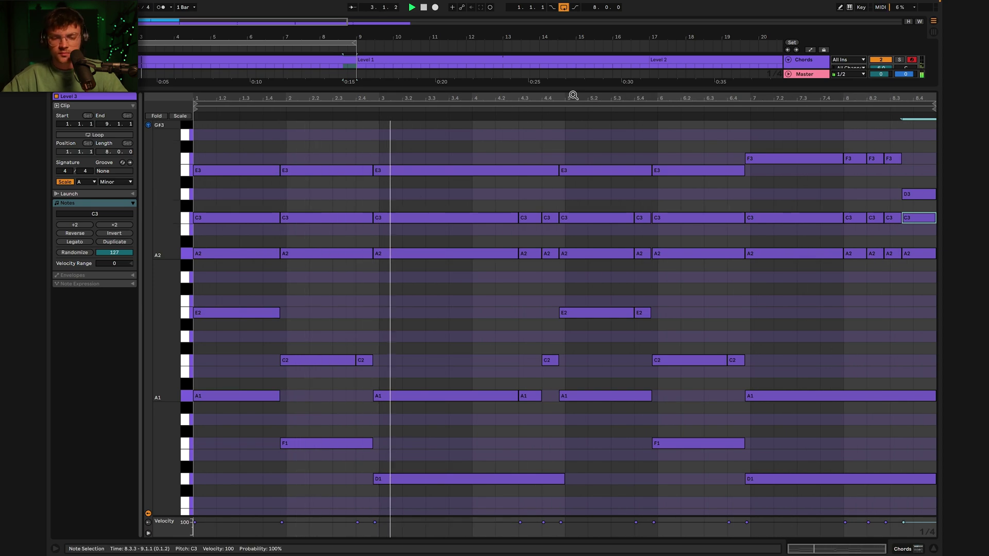
Duplicate the first eight bars of the arrangement so the drum loop and the Level 3 chords repeat up to bar 17.
{"action": "left_click", "coordinate": [809, 66]}
{"action": "double_click", "coordinate": [810, 66]}
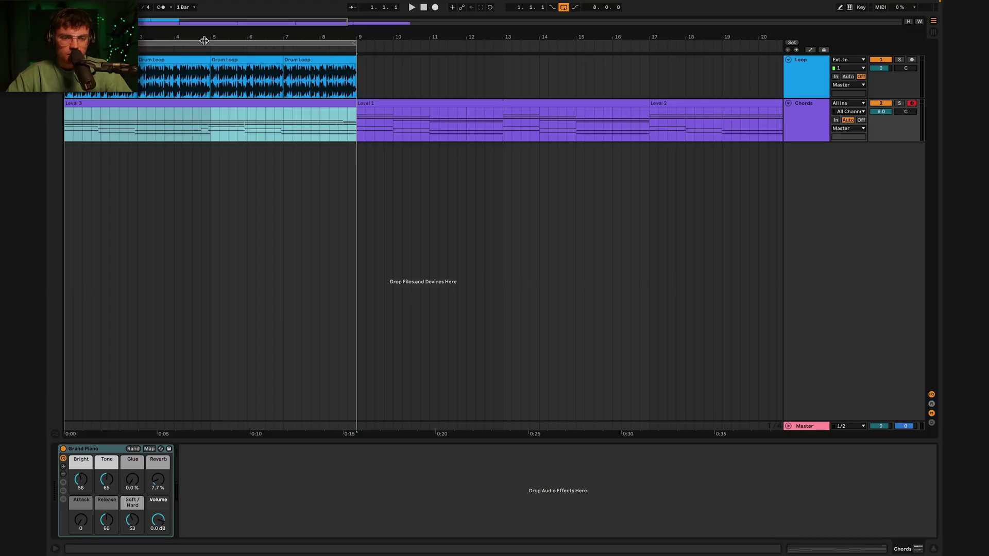
{"action": "left_click", "coordinate": [204, 41]}
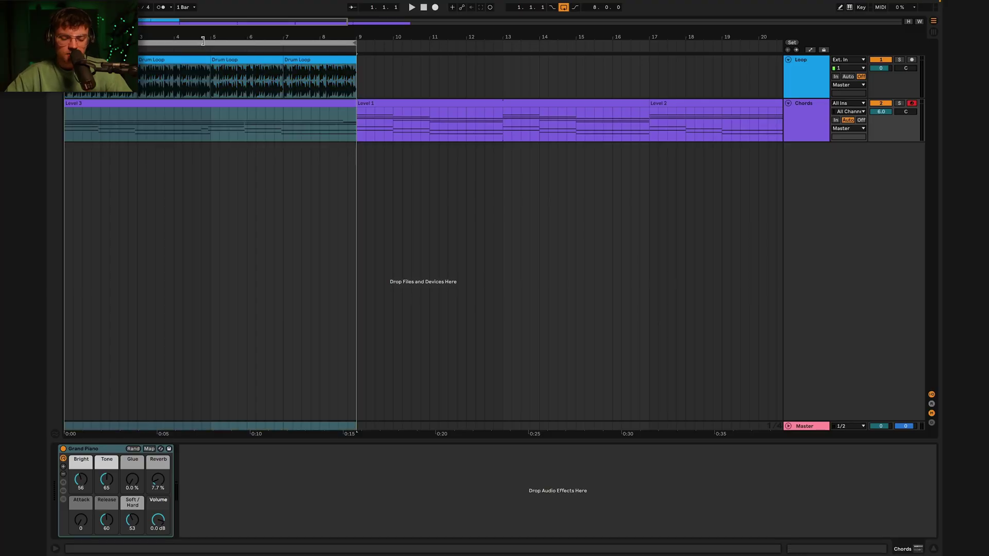
{"action": "key", "text": "ctrl+d"}
Join the two adjacent Level 3 clips into one 16-bar clip and open it for note editing.
{"action": "left_click", "coordinate": [376, 112]}
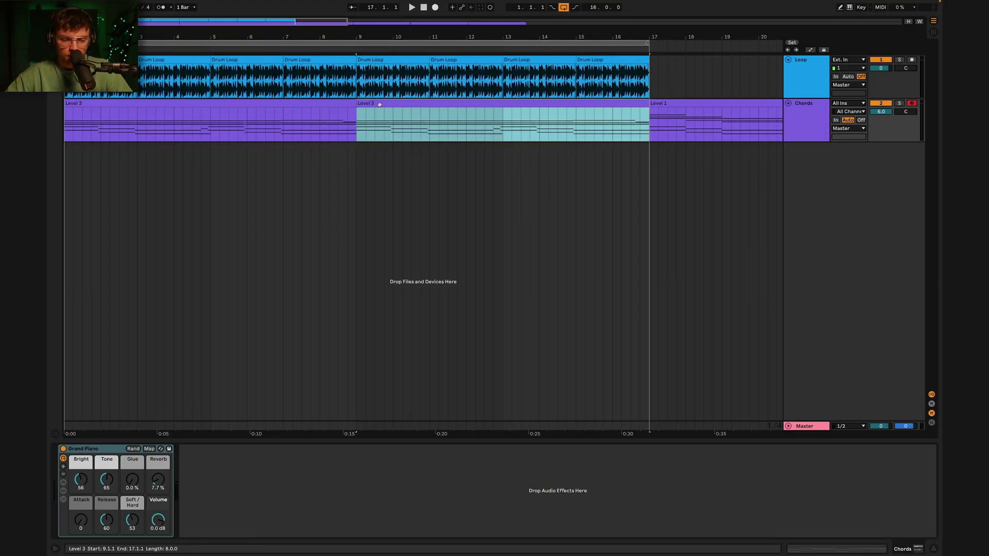
{"action": "left_click", "coordinate": [311, 105], "text": "shift"}
{"action": "double_click", "coordinate": [311, 105]}
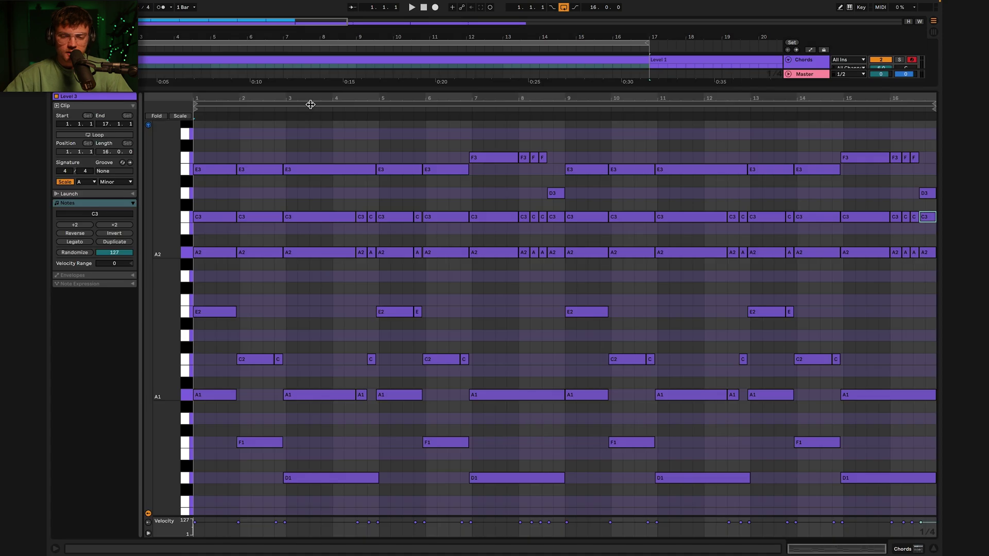
Raise the top E3 running from 9.4.4 to 10.4.4 to G3 and listen to the change.
{"action": "left_click_drag", "start_coordinate": [553, 89], "coordinate": [551, 79]}
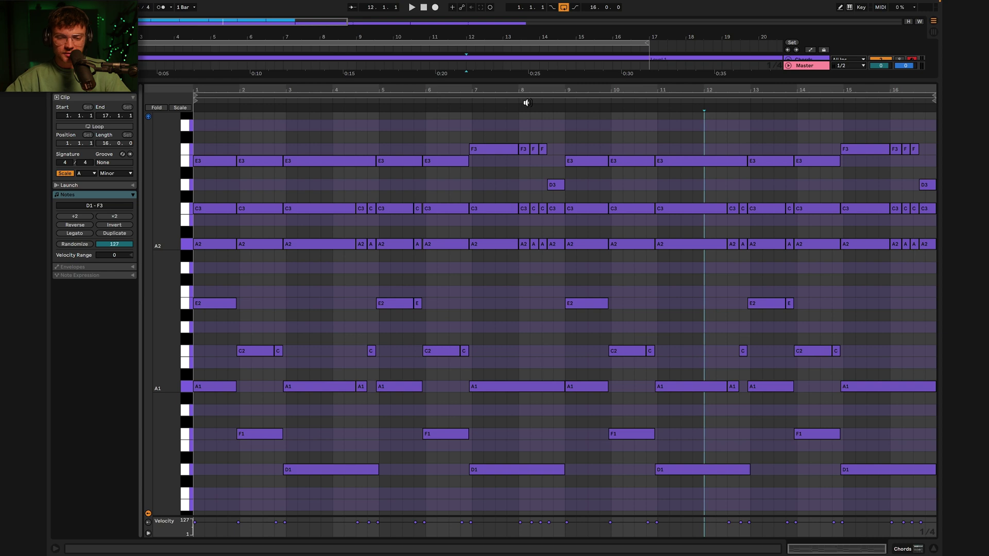
{"action": "scroll", "coordinate": [577, 157], "scroll_direction": "up", "scroll_amount": 1}
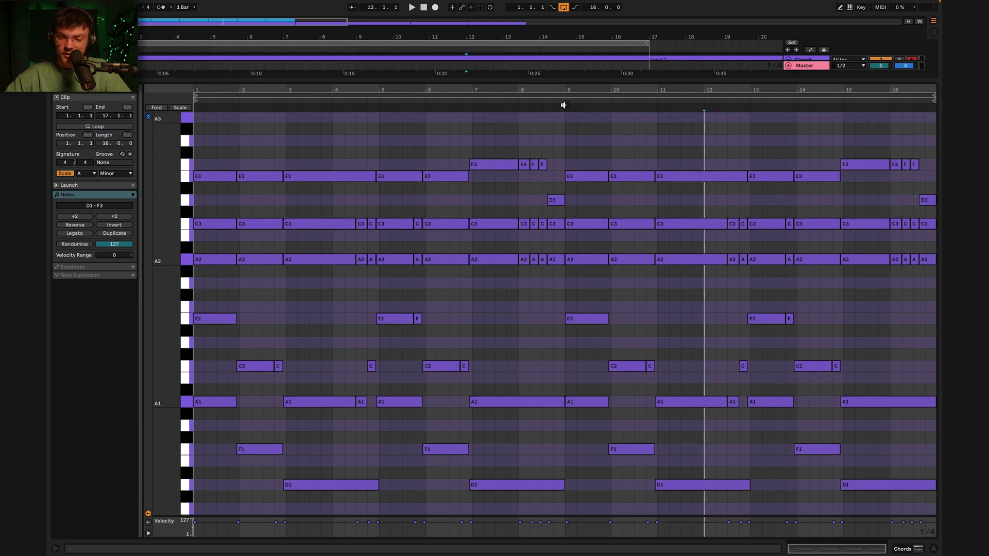
{"action": "left_click", "coordinate": [646, 190]}
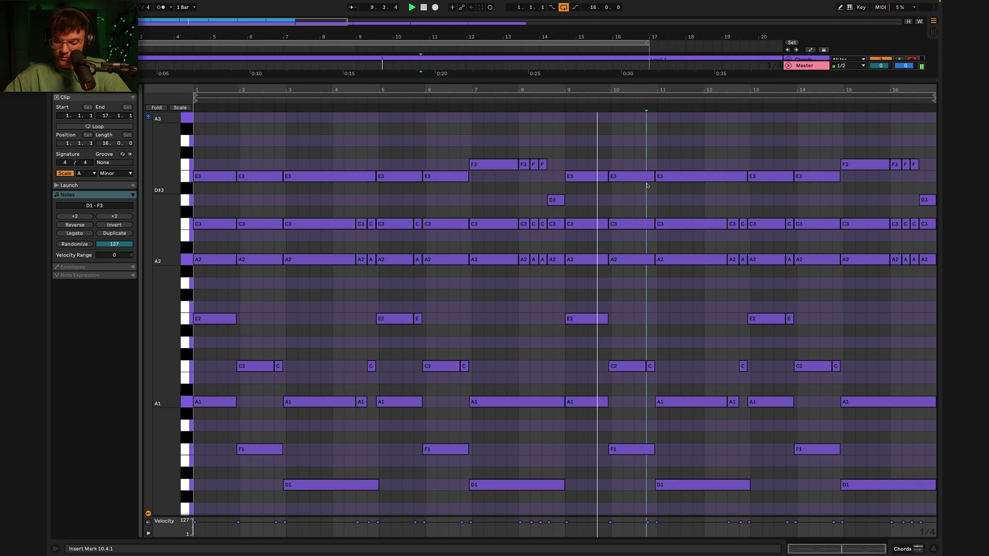
{"action": "left_click", "coordinate": [637, 178]}
{"action": "key", "text": "Up"}
{"action": "key", "text": "Up"}
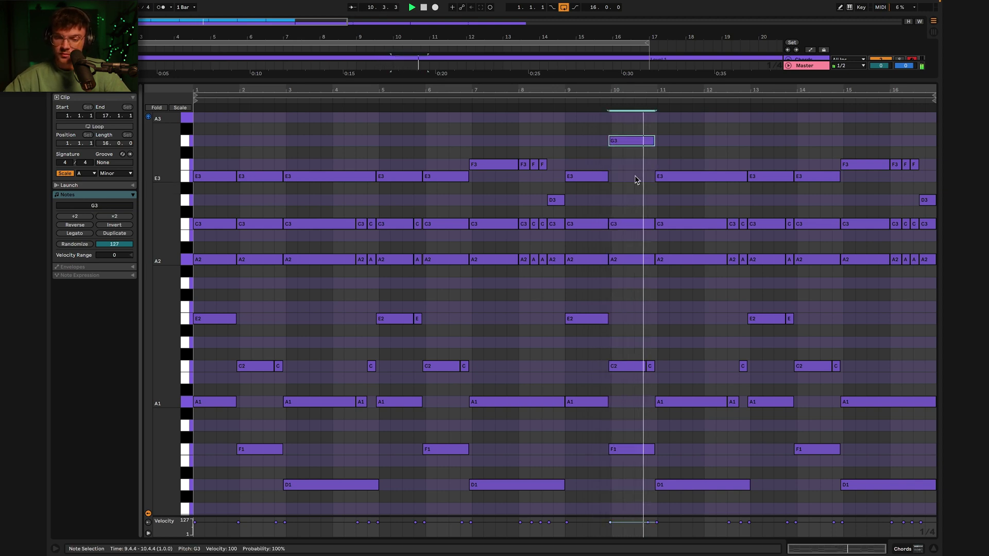
{"action": "left_click", "coordinate": [556, 97]}
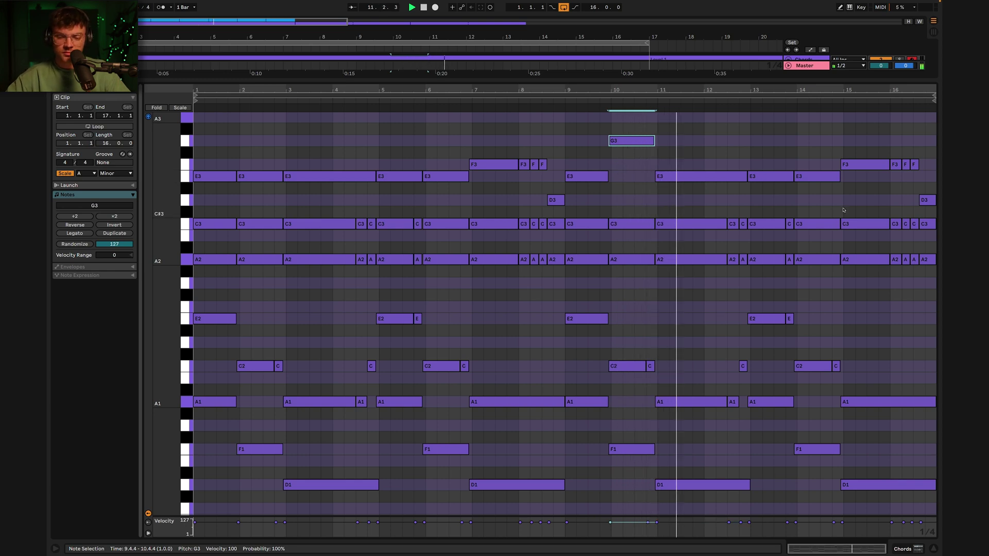
End the E3 starting at 10.4.4 at 12.3.1, fill the gap with G3s at 12.3.1 and 12.4.1, and listen.
{"action": "scroll", "coordinate": [757, 183], "scroll_direction": "up", "scroll_amount": 5}
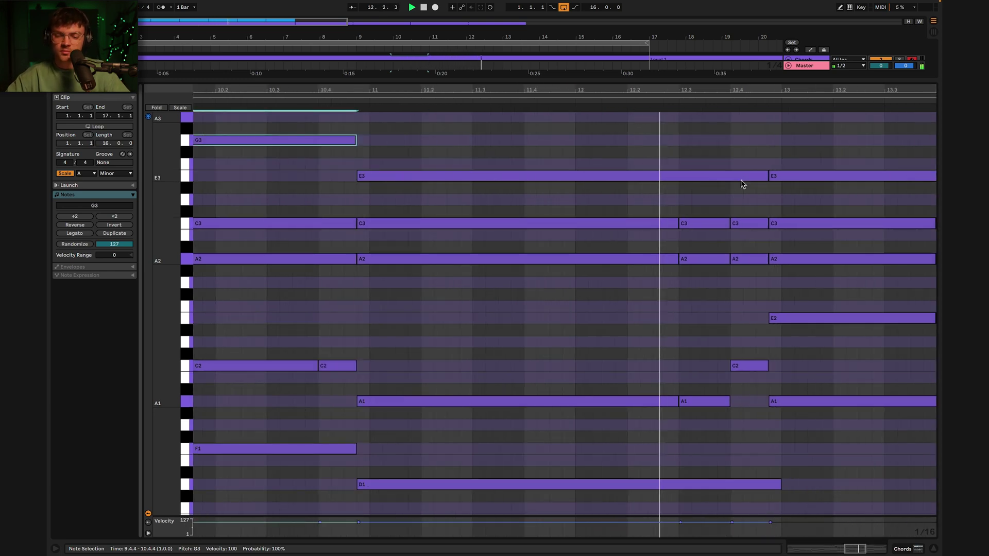
{"action": "left_click_drag", "start_coordinate": [701, 203], "coordinate": [679, 175]}
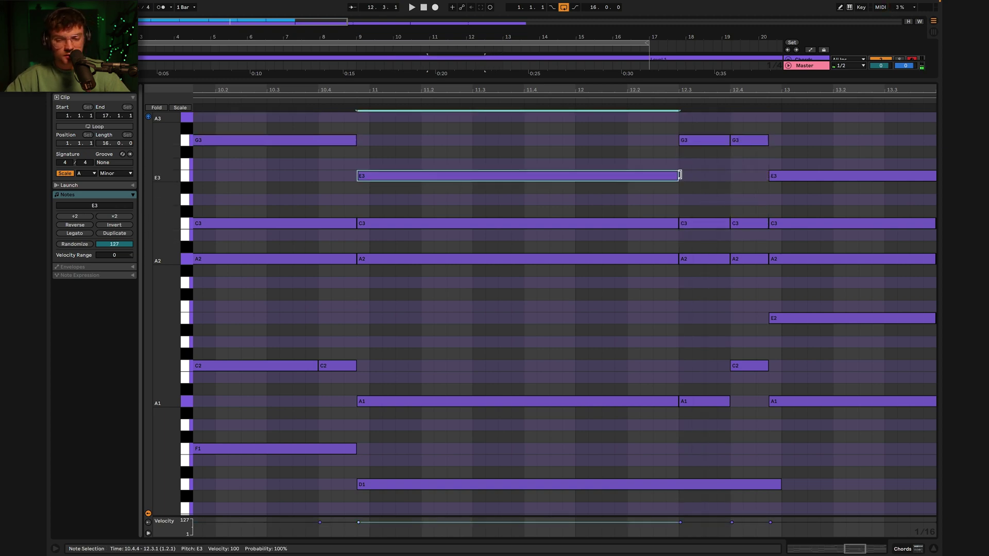
{"action": "left_click", "coordinate": [605, 105]}
{"action": "scroll", "coordinate": [637, 186], "scroll_direction": "down", "scroll_amount": 5}
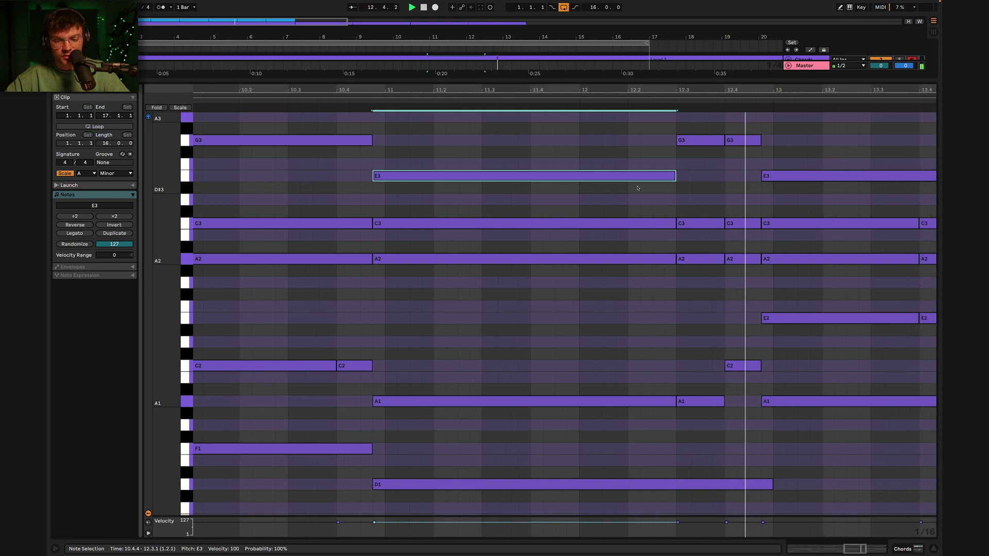
{"action": "scroll", "coordinate": [737, 191], "scroll_direction": "up", "scroll_amount": 2}
{"action": "scroll", "coordinate": [737, 191], "scroll_direction": "right", "scroll_amount": 2}
{"action": "left_click", "coordinate": [494, 102]}
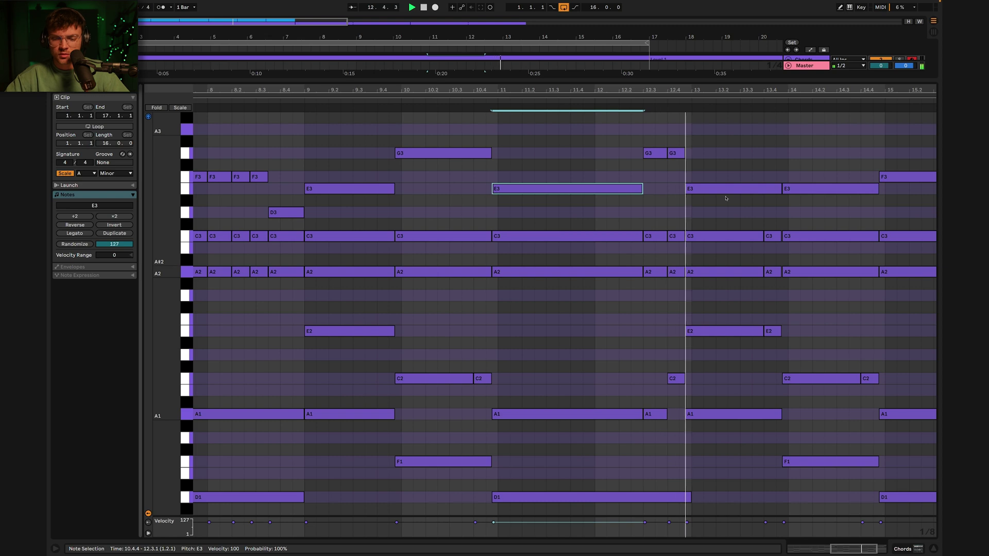
Raise the last two F3s in bar 16 to G3 and the final D3 at 16.3.3 to A3, and listen.
{"action": "scroll", "coordinate": [664, 320], "scroll_direction": "right", "scroll_amount": 5}
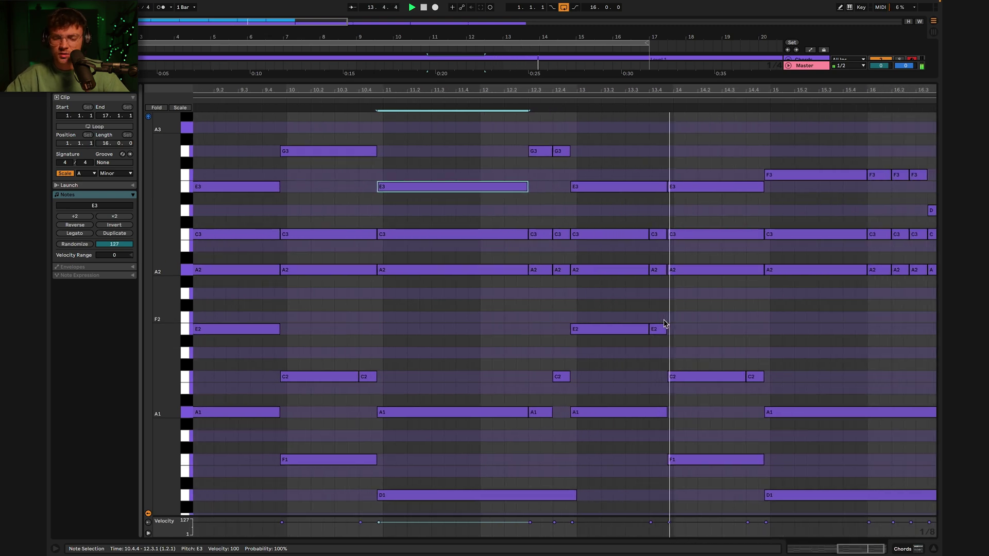
{"action": "scroll", "coordinate": [664, 323], "scroll_direction": "right", "scroll_amount": 2}
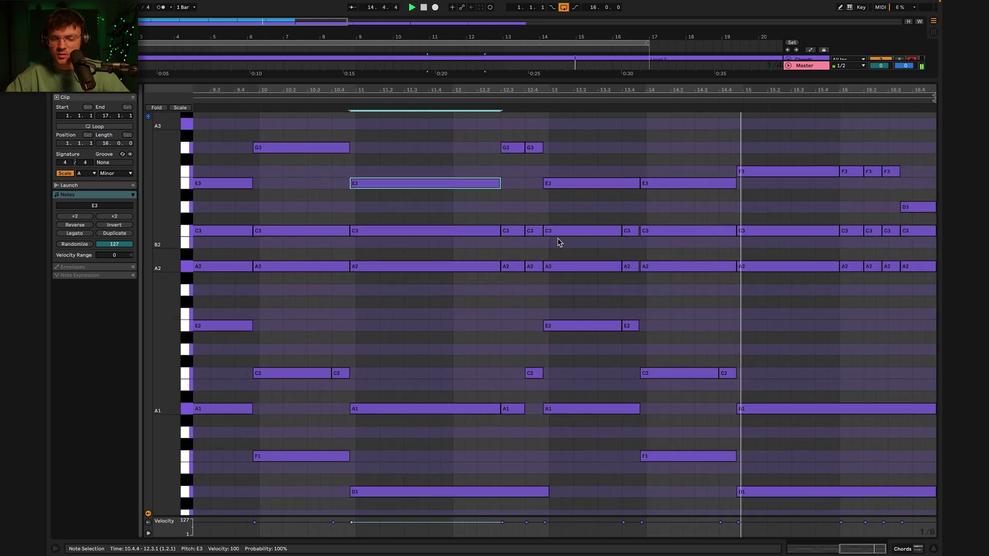
{"action": "left_click_drag", "start_coordinate": [865, 178], "coordinate": [930, 157]}
{"action": "key", "text": "Up"}
{"action": "left_click", "coordinate": [913, 187]}
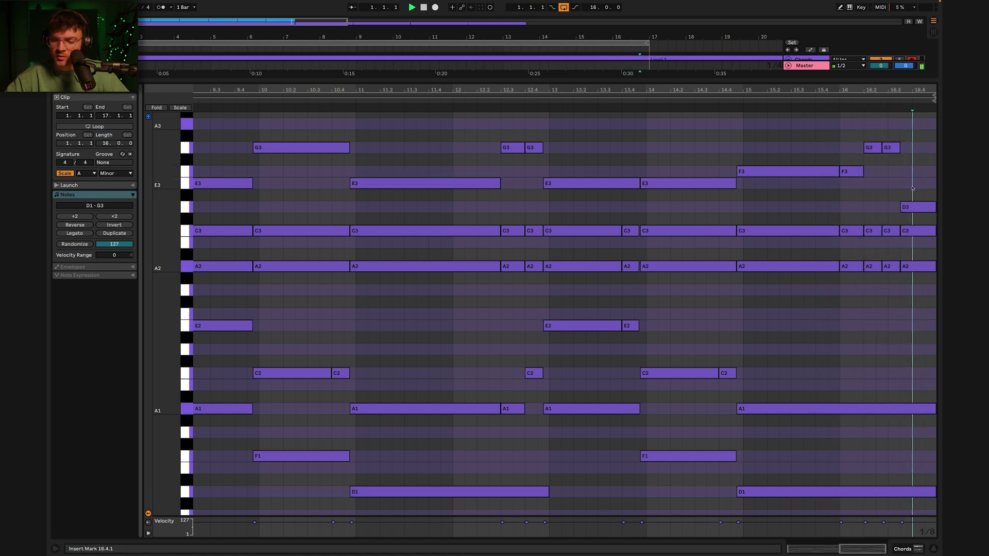
{"action": "left_click_drag", "start_coordinate": [909, 203], "coordinate": [910, 183]}
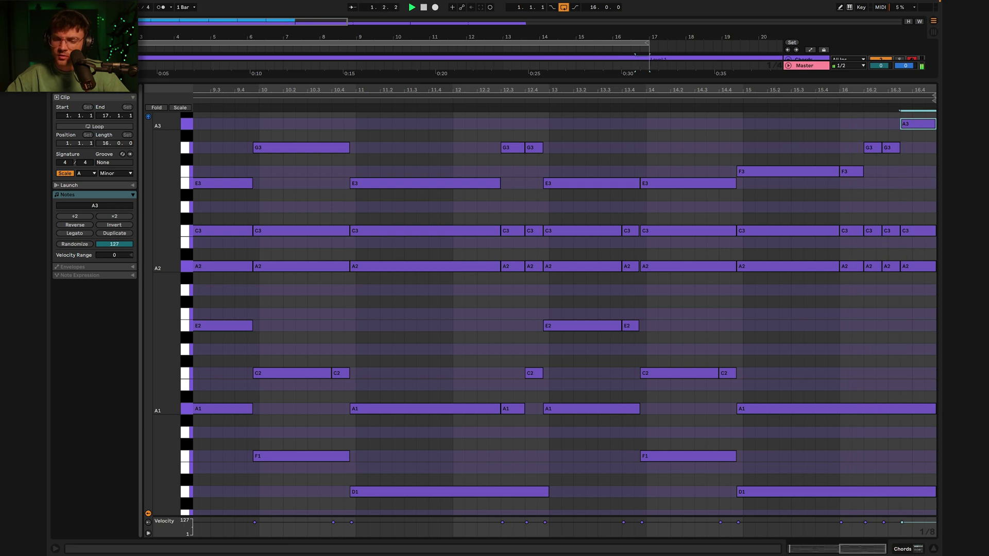
{"action": "left_click_drag", "start_coordinate": [810, 90], "coordinate": [810, 80]}
{"action": "left_click", "coordinate": [779, 105]}
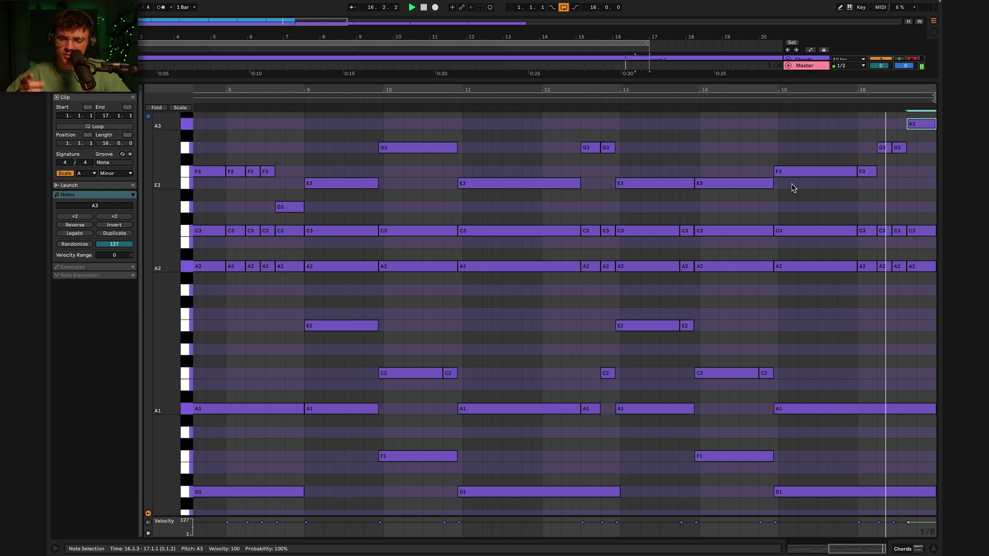
Retrigger the C3 and A2 at 6.4.1 to match the short C2 there, keeping their pitches.
{"action": "scroll", "coordinate": [794, 188], "scroll_direction": "down", "scroll_amount": 5}
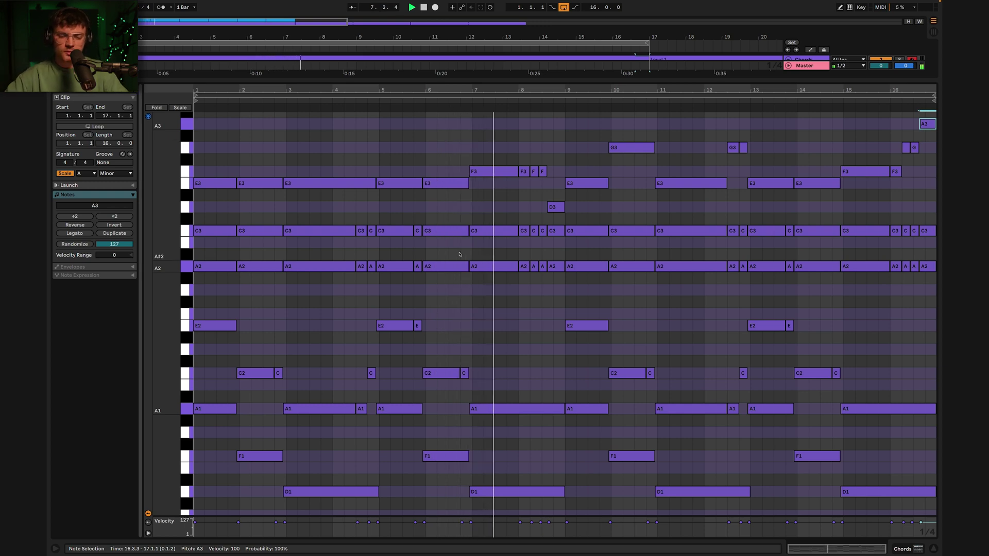
{"action": "scroll", "coordinate": [459, 254], "scroll_direction": "up", "scroll_amount": 5}
{"action": "left_click_drag", "start_coordinate": [488, 372], "coordinate": [490, 235]}
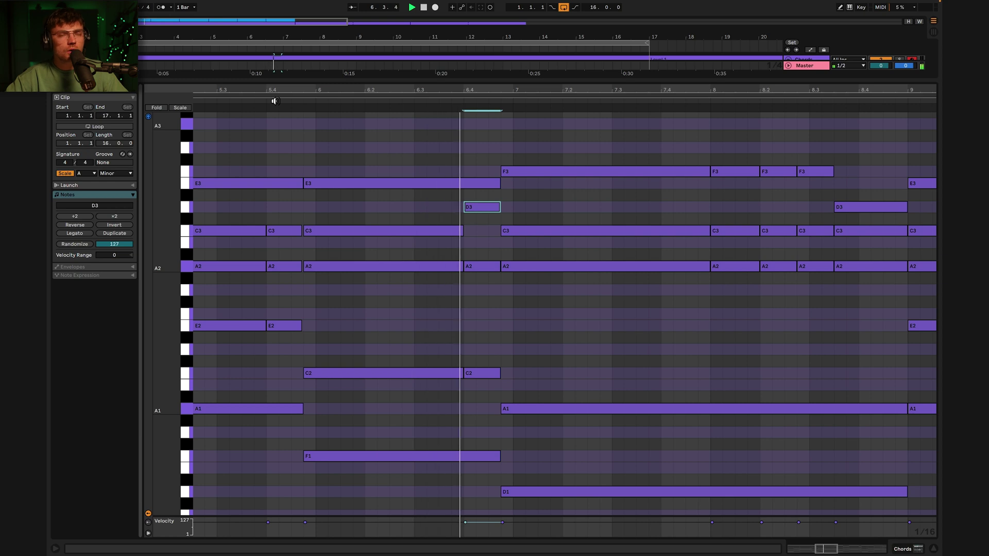
{"action": "key", "text": "Down"}
{"action": "key", "text": "Down"}
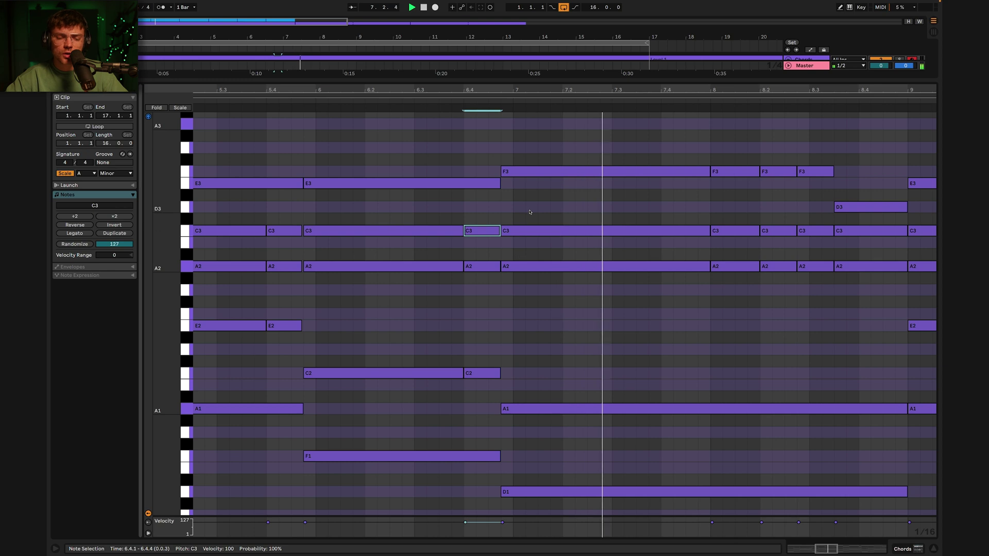
Try the C3 at 8.2.1 as a D3, listen, and return it to C3.
{"action": "scroll", "coordinate": [529, 213], "scroll_direction": "down", "scroll_amount": 5}
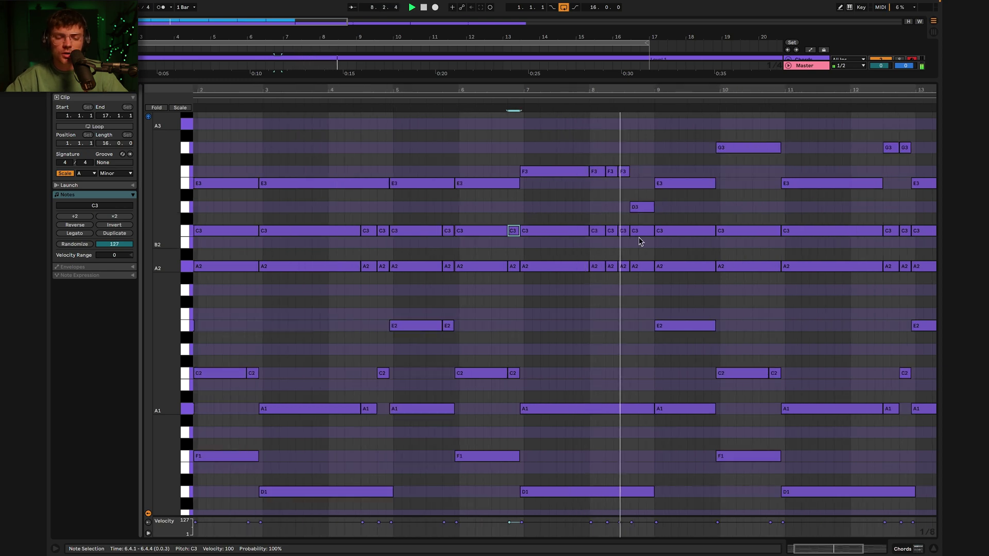
{"action": "scroll", "coordinate": [583, 102], "scroll_direction": "up", "scroll_amount": 5}
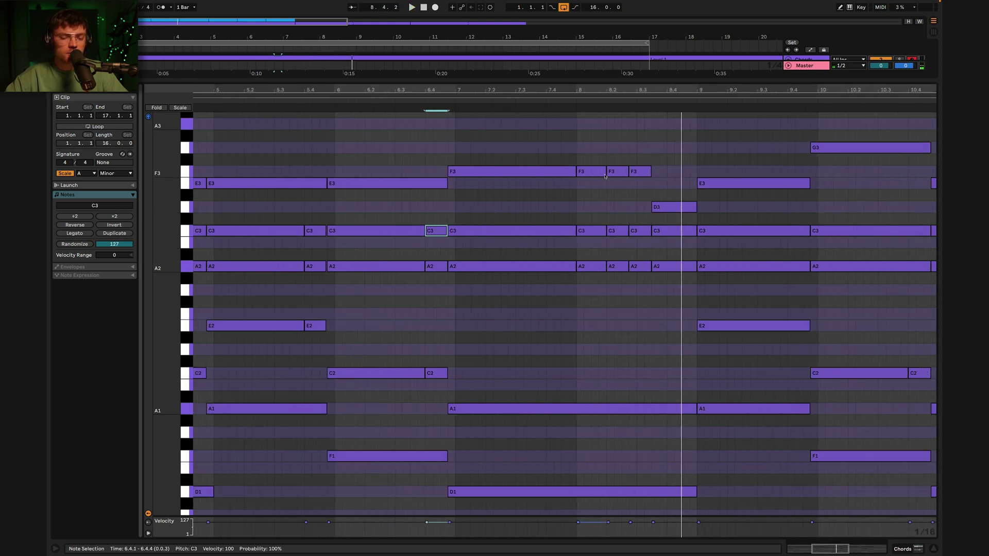
{"action": "left_click", "coordinate": [519, 103]}
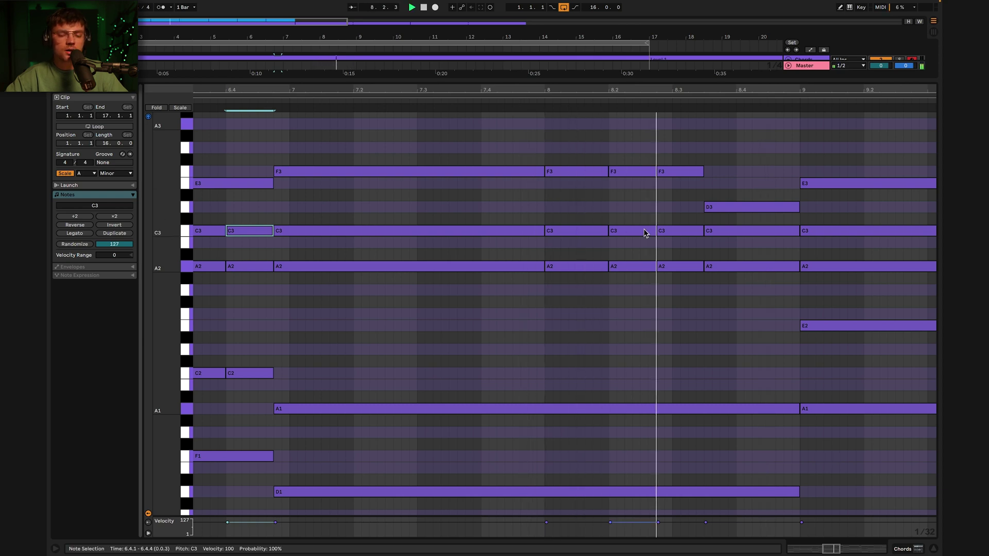
{"action": "left_click", "coordinate": [625, 232]}
{"action": "key", "text": "space"}
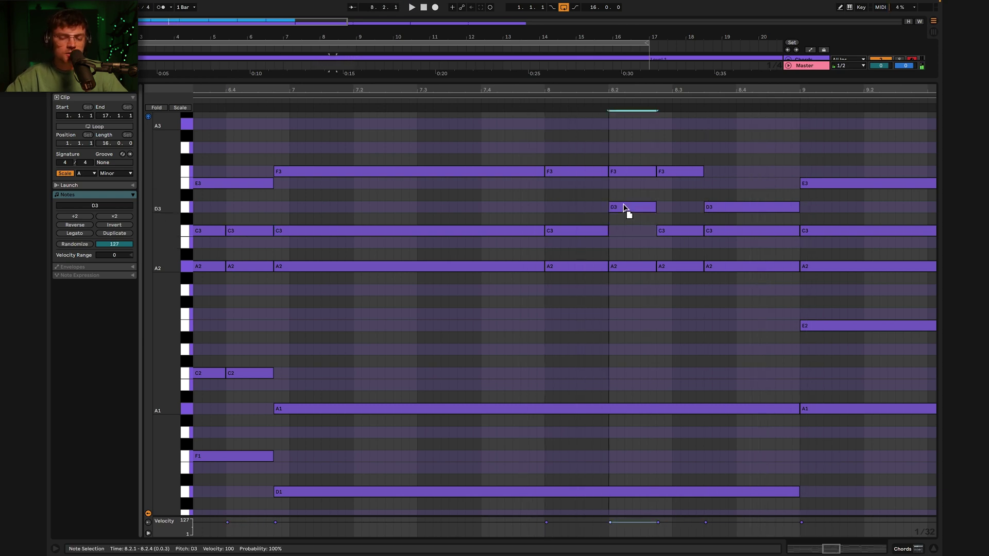
{"action": "left_click", "coordinate": [497, 104]}
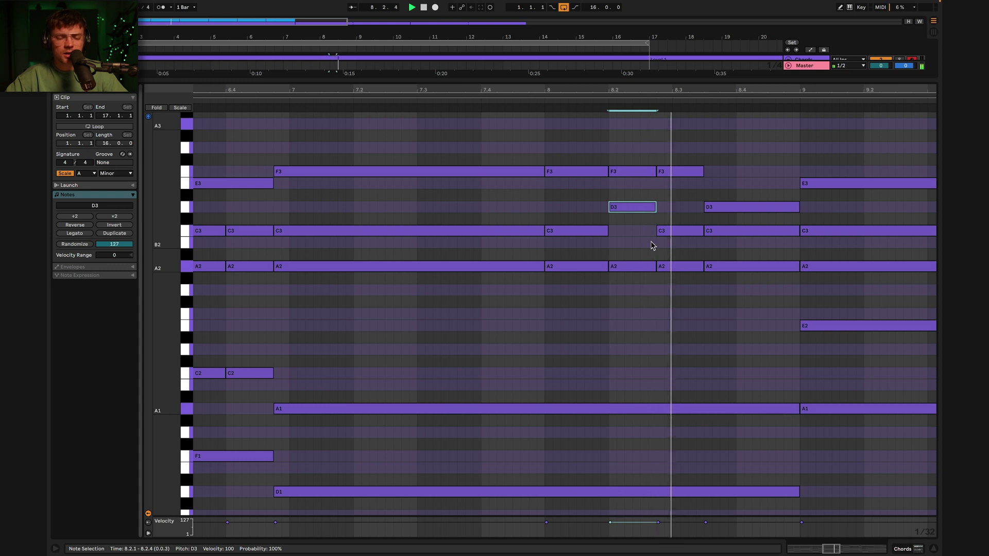
{"action": "left_click_drag", "start_coordinate": [631, 206], "coordinate": [627, 237]}
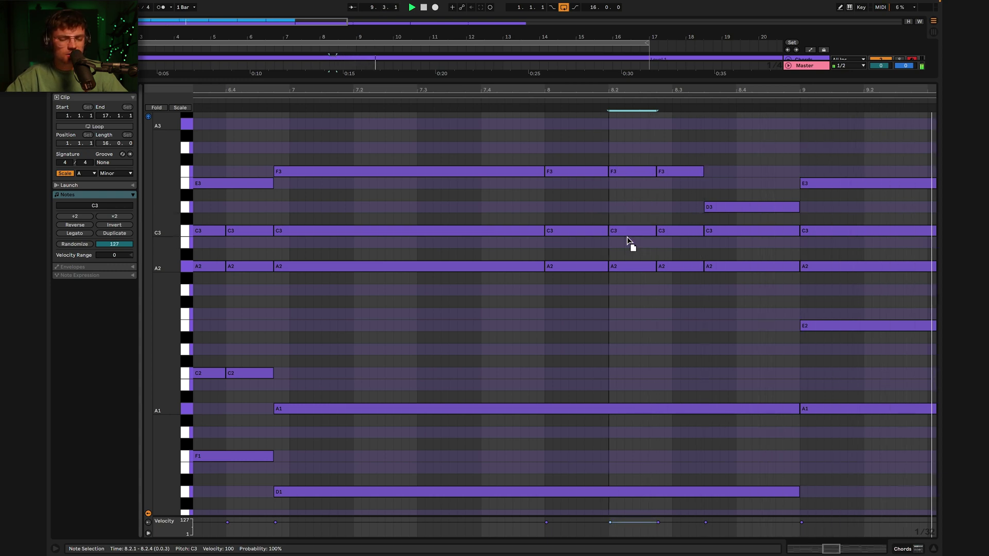
Lower the A2 at 8.2.1 to F2 and the A2 at 8.2.4 to G2, listening to the movement.
{"action": "left_click_drag", "start_coordinate": [619, 289], "coordinate": [667, 267]}
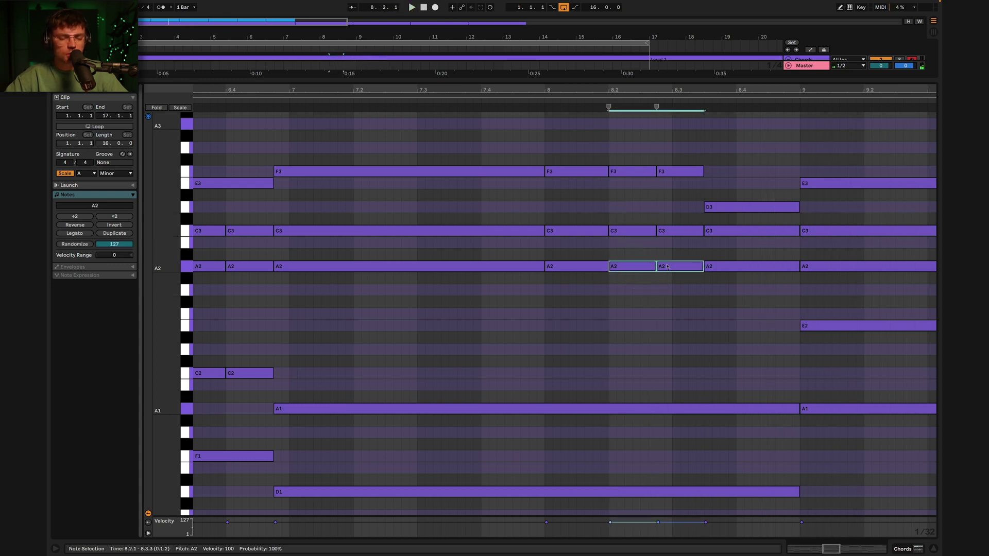
{"action": "key", "text": "Down"}
{"action": "key", "text": "Right"}
{"action": "key", "text": "Down"}
{"action": "key", "text": "Down"}
{"action": "key", "text": "Down"}
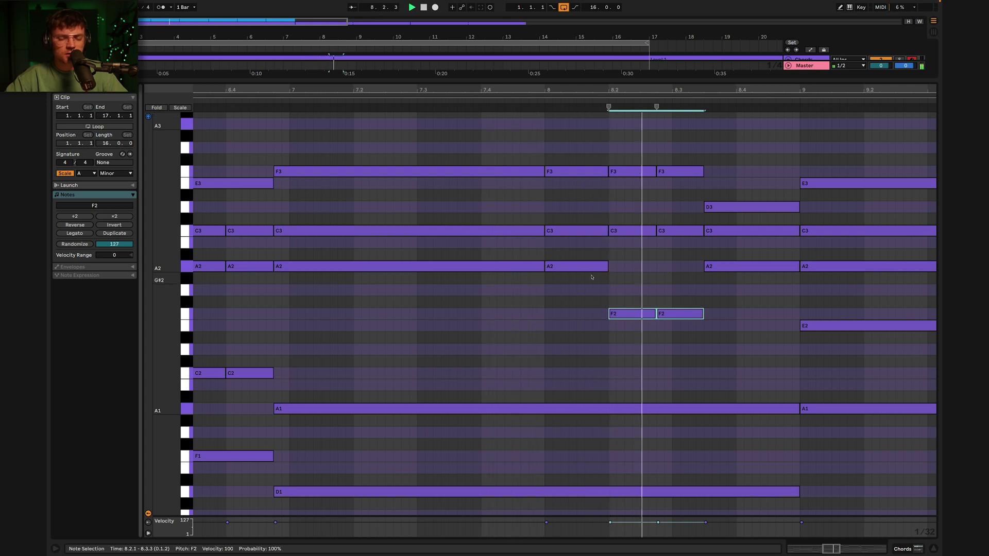
{"action": "left_click", "coordinate": [261, 101]}
{"action": "left_click", "coordinate": [688, 293]}
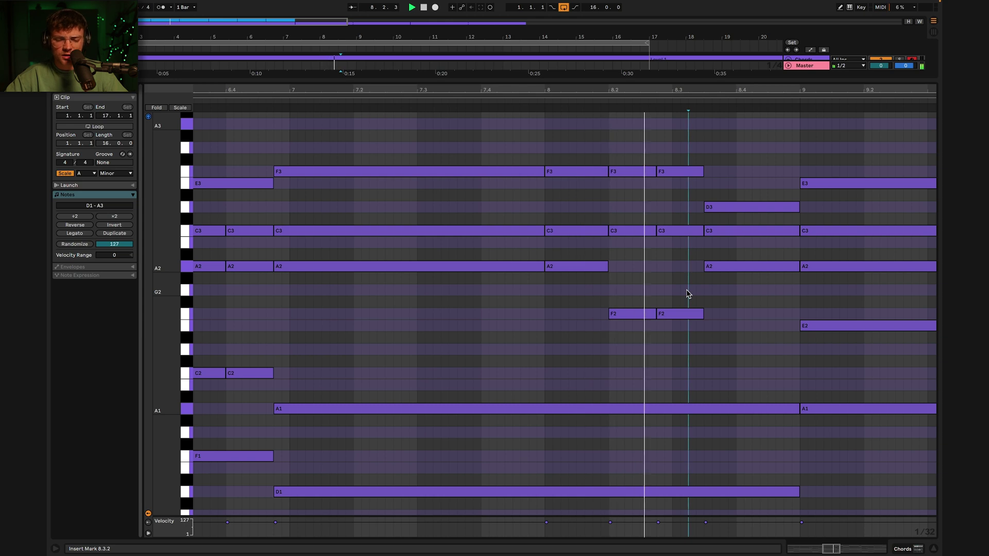
{"action": "left_click_drag", "start_coordinate": [681, 316], "coordinate": [682, 291]}
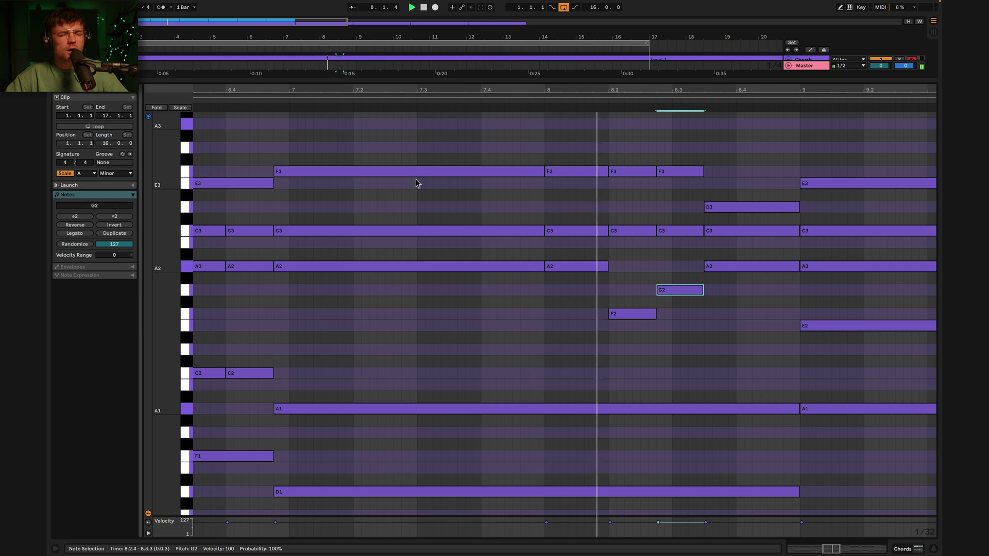
Lower the A2 at 8.3.3 to F2, listen, and raise the D3 above it to F3.
{"action": "left_click_drag", "start_coordinate": [734, 267], "coordinate": [732, 316]}
{"action": "left_click", "coordinate": [255, 104]}
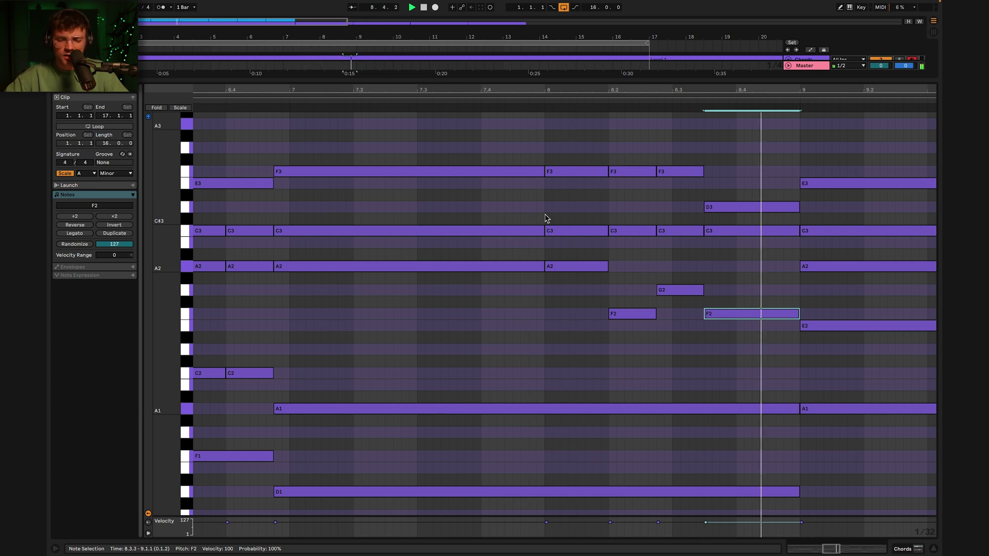
{"action": "left_click_drag", "start_coordinate": [753, 210], "coordinate": [752, 177]}
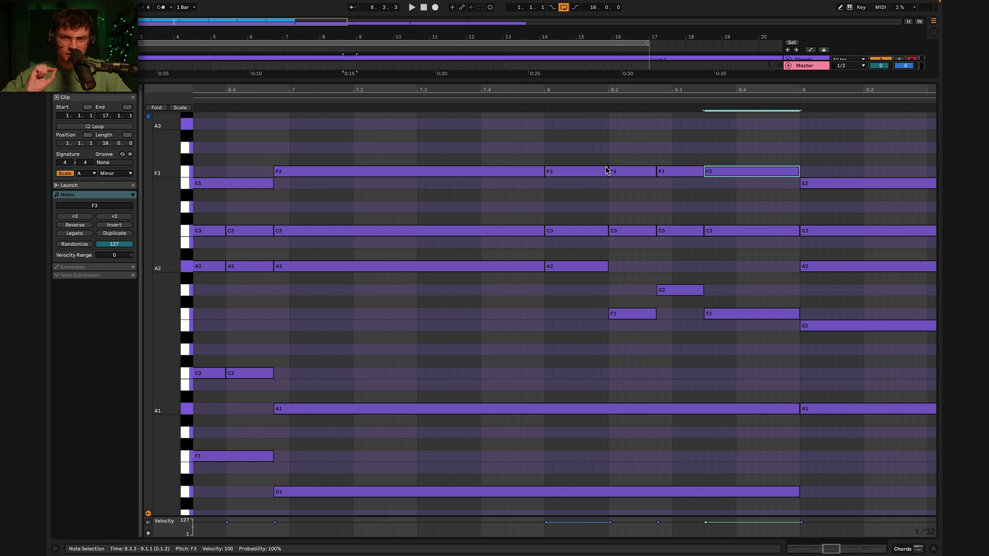
Compare the C3 and F3 notes in bar 8 with the moving A2, F2, G2, F2 line beneath by selecting each group.
{"action": "left_click_drag", "start_coordinate": [579, 146], "coordinate": [769, 268]}
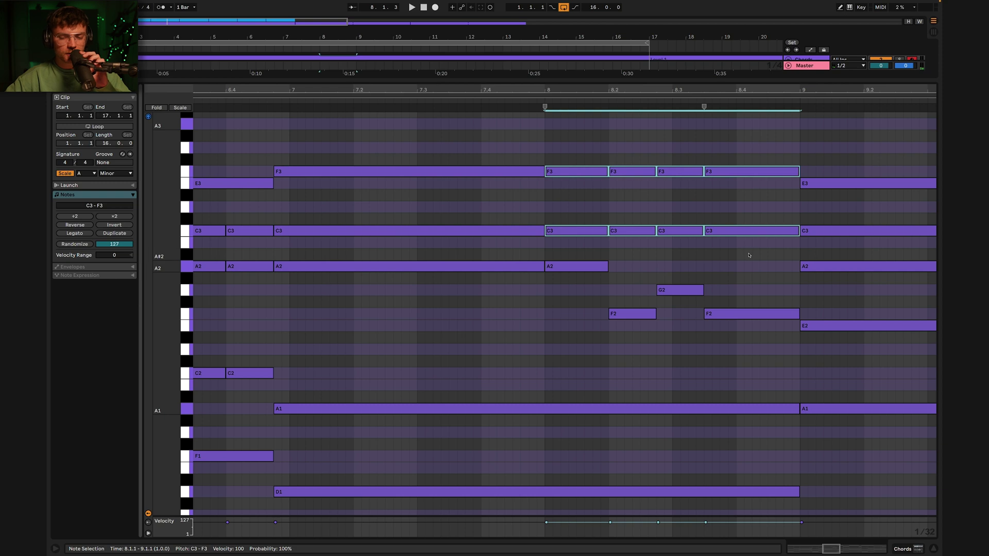
{"action": "left_click_drag", "start_coordinate": [595, 247], "coordinate": [723, 327]}
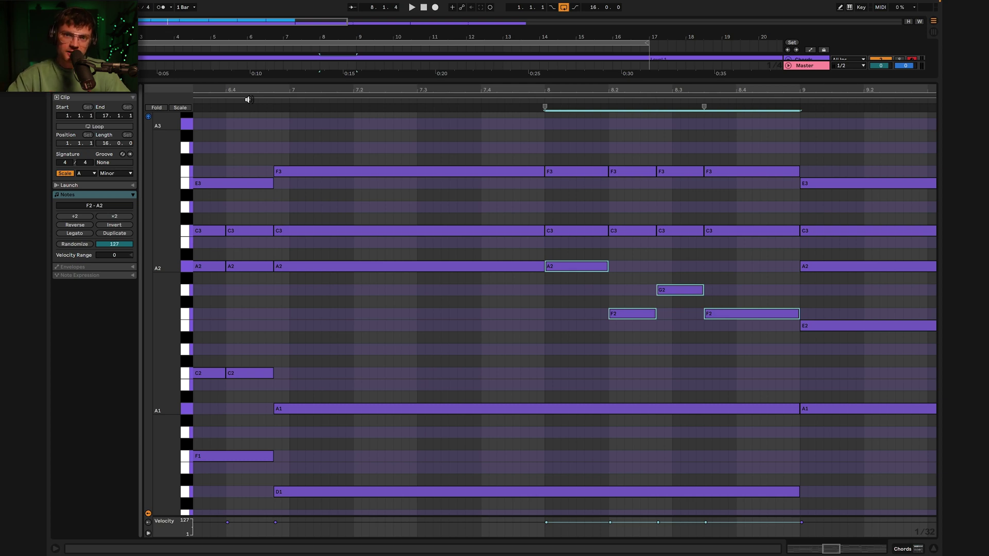
Raise the F2, G2 and F2 notes at 8.2.1, 8.2.4 and 8.3.3 to A2 and listen to the static chord.
{"action": "left_click", "coordinate": [449, 185]}
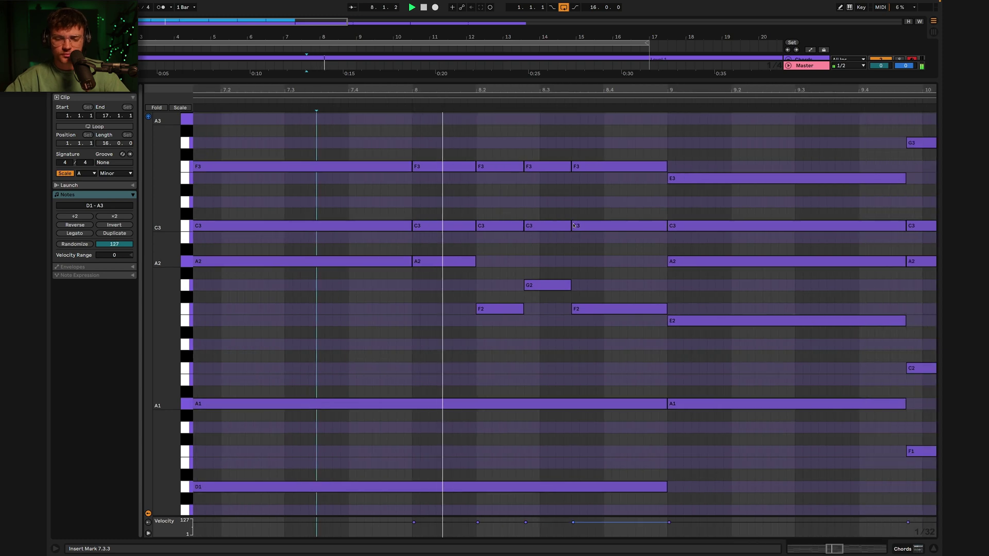
{"action": "left_click_drag", "start_coordinate": [409, 311], "coordinate": [409, 263]}
{"action": "left_click_drag", "start_coordinate": [458, 289], "coordinate": [459, 264]}
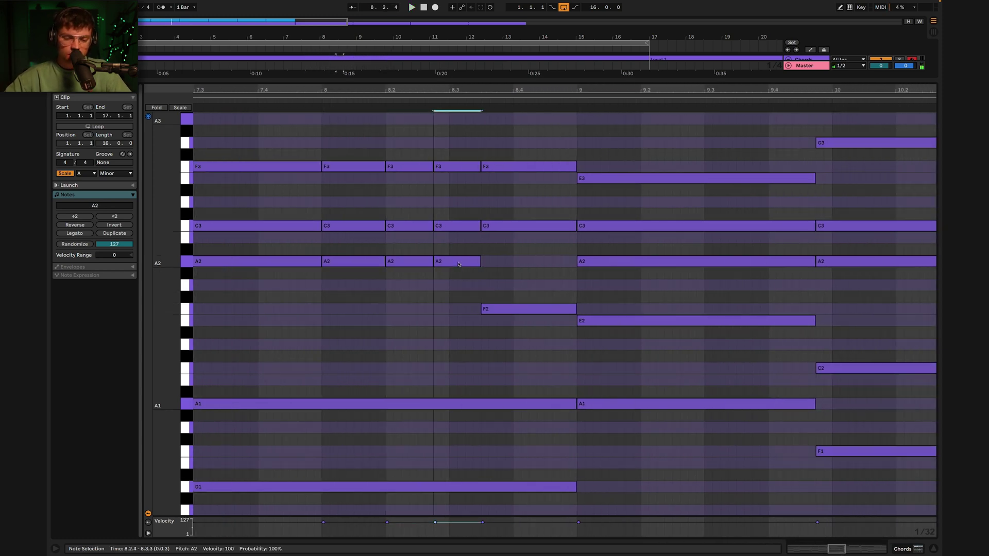
{"action": "left_click_drag", "start_coordinate": [520, 313], "coordinate": [519, 268]}
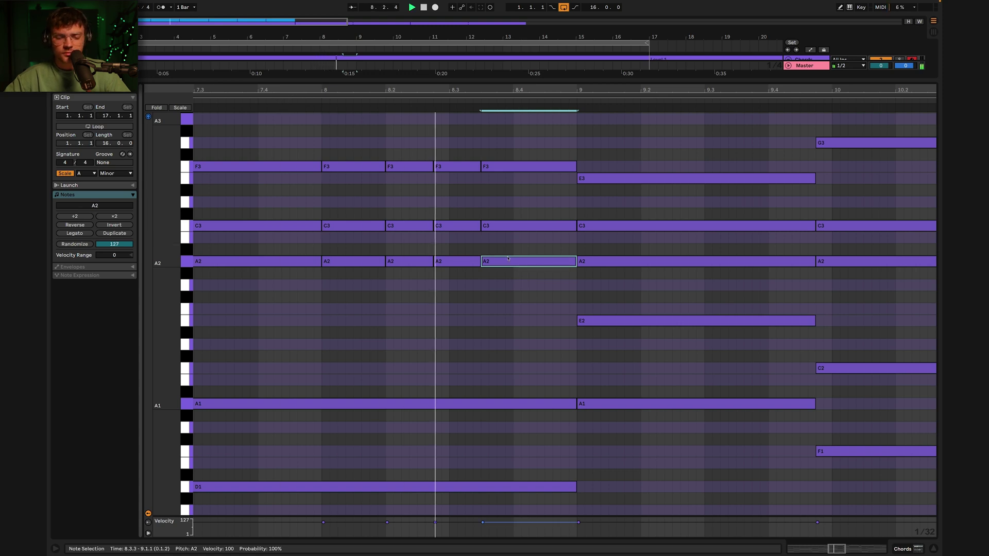
{"action": "scroll", "coordinate": [505, 309], "scroll_direction": "left", "scroll_amount": 1}
{"action": "key", "text": "space"}
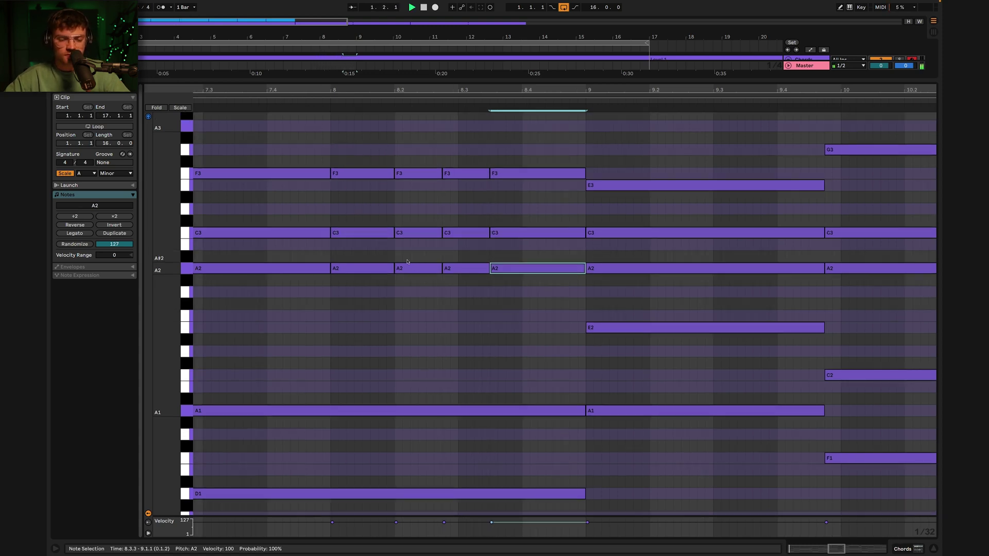
{"action": "key", "text": "space"}
{"action": "scroll", "coordinate": [391, 231], "scroll_direction": "left", "scroll_amount": 2}
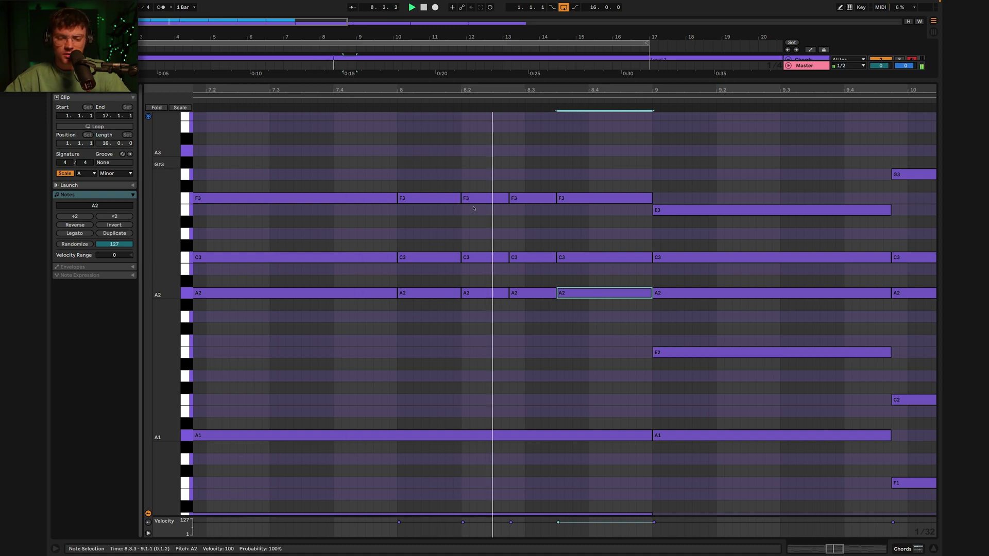
{"action": "key", "text": "space"}
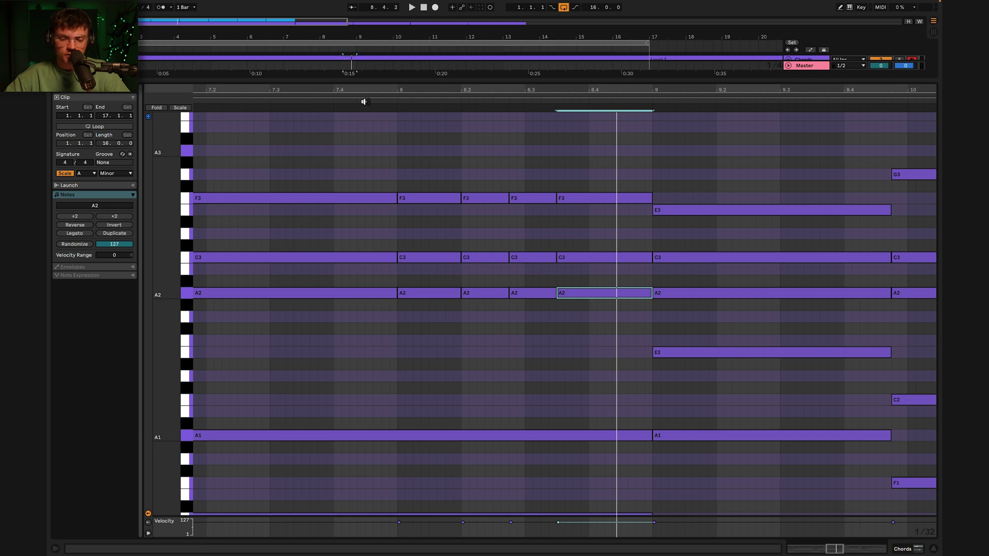
Try raising the C3 at 8.2.1 to D3 and listen to the inner movement.
{"action": "left_click_drag", "start_coordinate": [434, 142], "coordinate": [633, 341]}
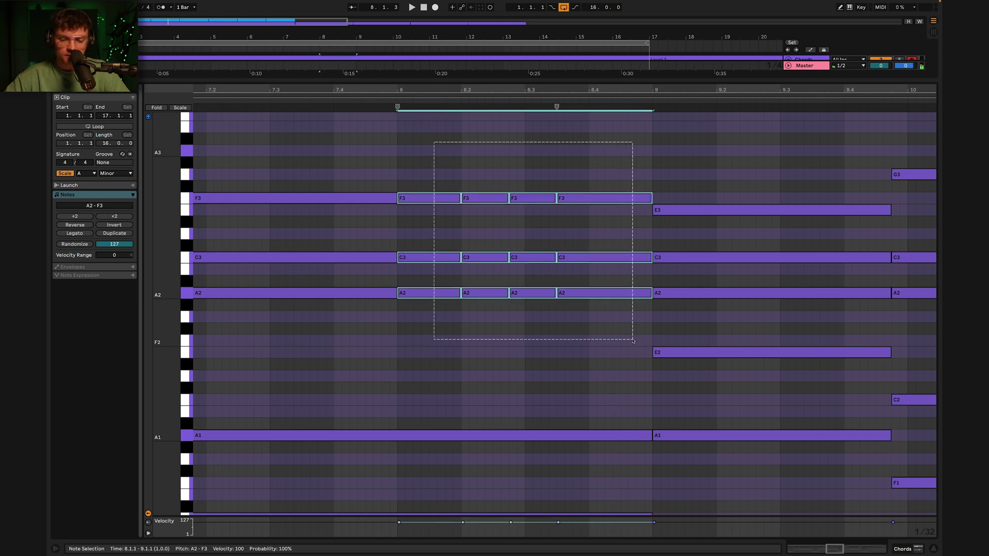
{"action": "left_click", "coordinate": [356, 104]}
{"action": "left_click", "coordinate": [481, 227]}
{"action": "left_click_drag", "start_coordinate": [479, 255], "coordinate": [478, 233]}
{"action": "left_click", "coordinate": [375, 105]}
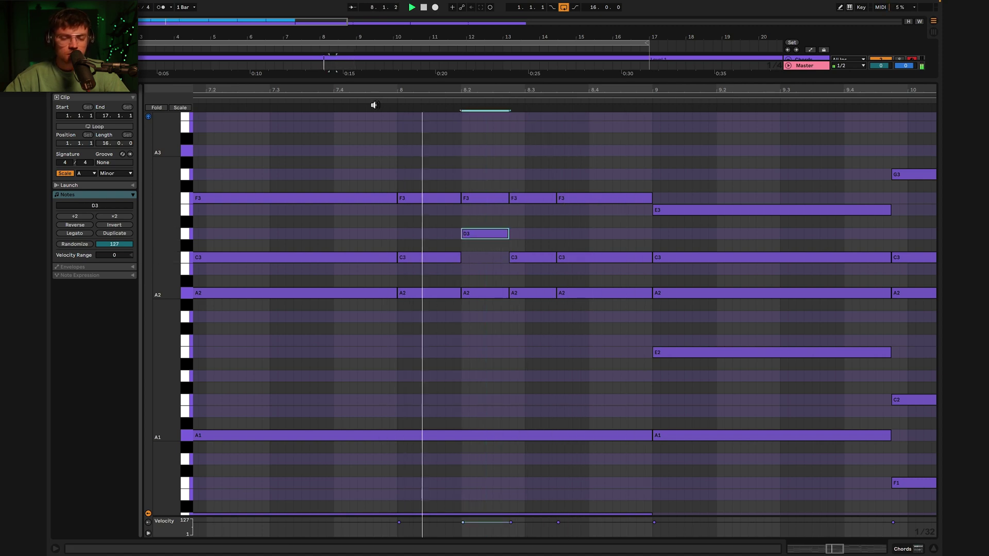
Return the D3 at 8.2.1 to C3, lower the A2 notes at 8.2.1 and 8.3.3 to F2, and listen.
{"action": "left_click_drag", "start_coordinate": [488, 245], "coordinate": [496, 341]}
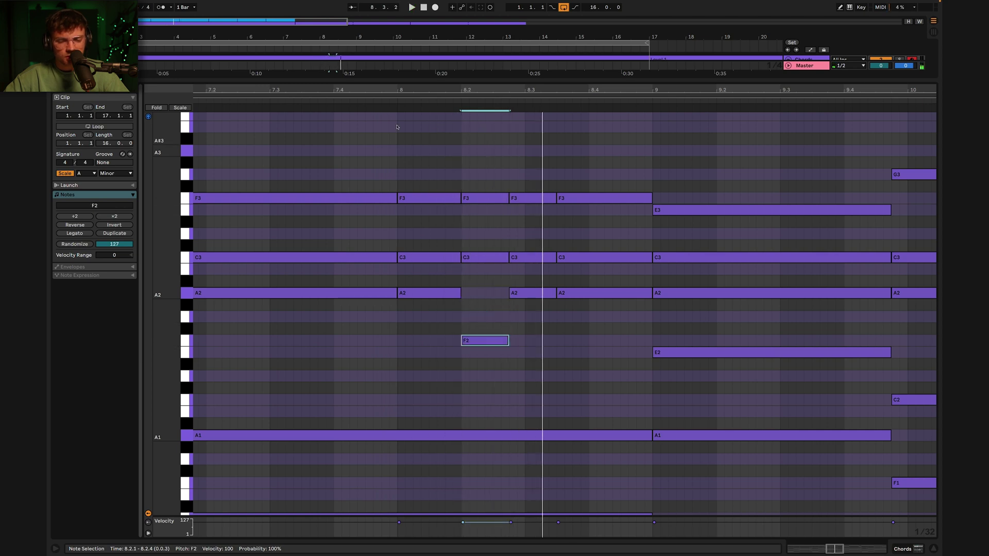
{"action": "left_click_drag", "start_coordinate": [591, 293], "coordinate": [590, 341]}
{"action": "left_click", "coordinate": [344, 103]}
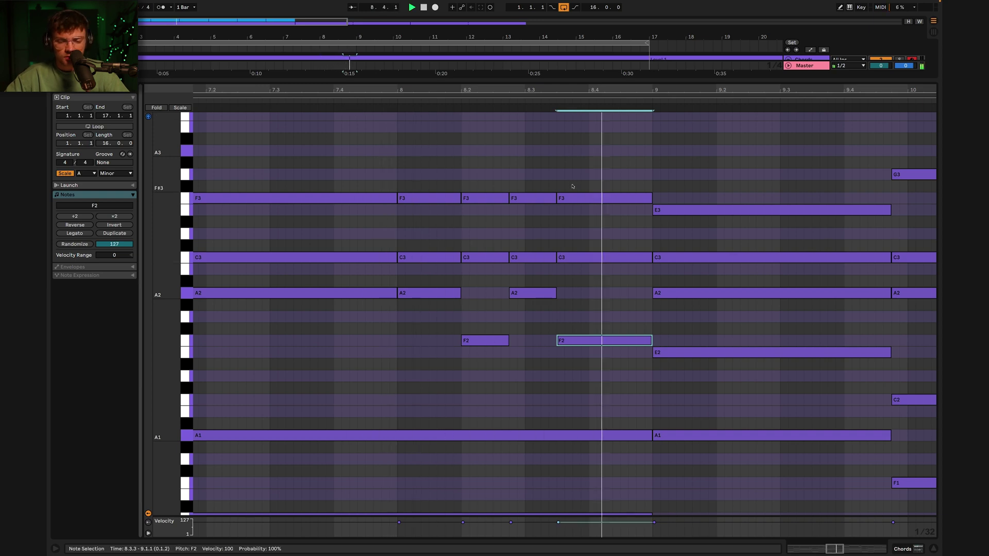
Revoice the chord at 8.3.3 by lowering F3 to E3 and on to D3, and moving F2 to A2 and then G2.
{"action": "left_click_drag", "start_coordinate": [575, 199], "coordinate": [574, 210]}
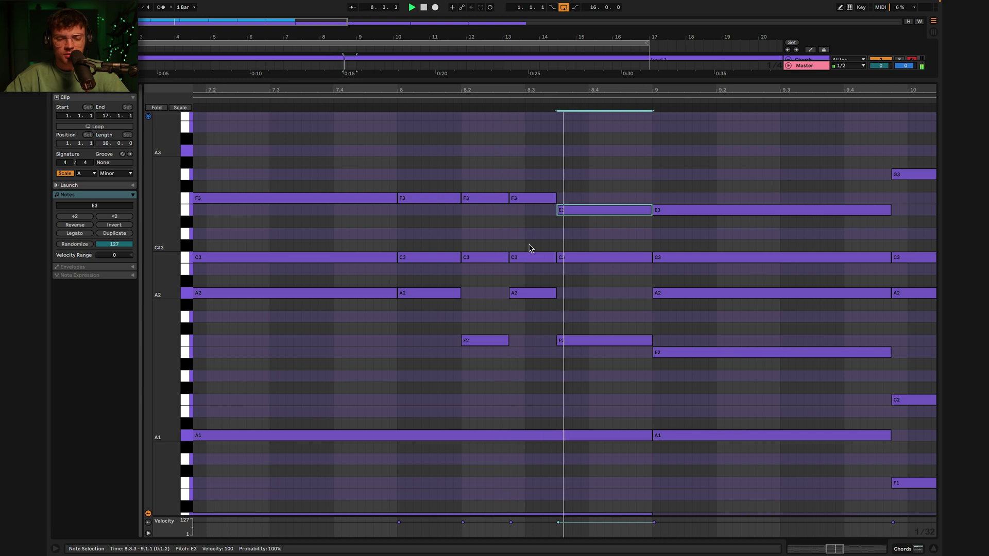
{"action": "left_click_drag", "start_coordinate": [583, 341], "coordinate": [584, 297]}
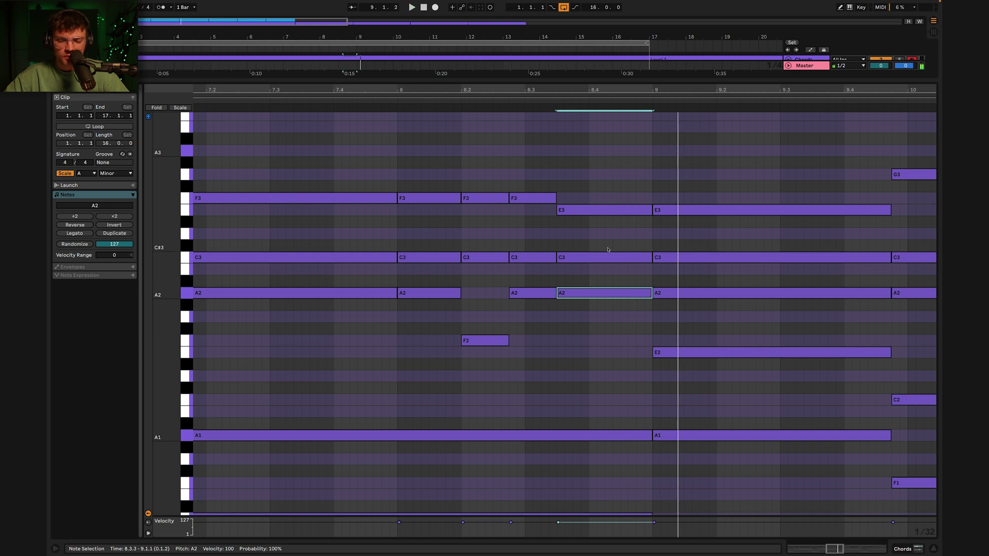
{"action": "left_click_drag", "start_coordinate": [587, 211], "coordinate": [579, 319]}
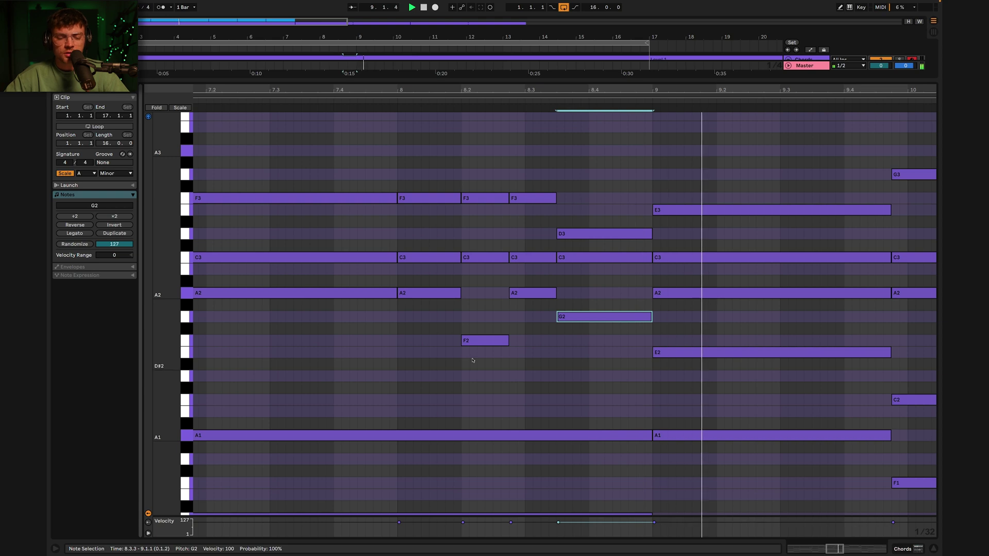
Try the F2 at 8.2.1 as A2 and G2, return it to F2, and listen.
{"action": "left_click_drag", "start_coordinate": [479, 341], "coordinate": [477, 293]}
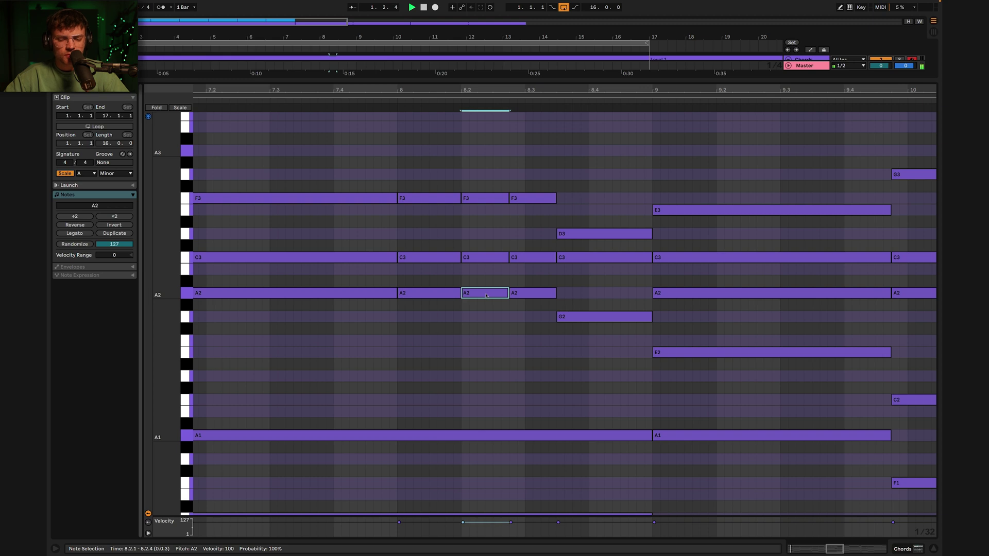
{"action": "left_click_drag", "start_coordinate": [487, 295], "coordinate": [486, 318]}
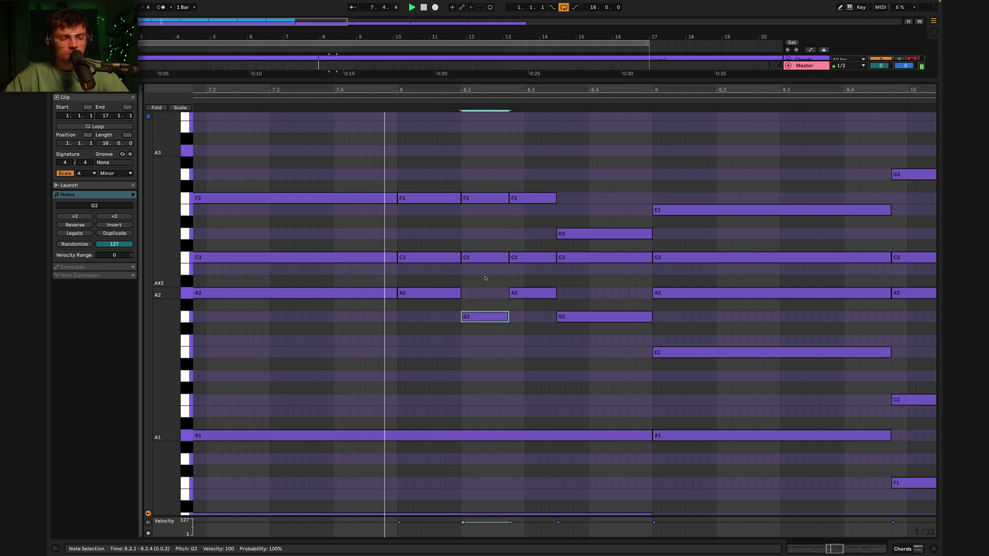
{"action": "left_click_drag", "start_coordinate": [487, 313], "coordinate": [487, 342]}
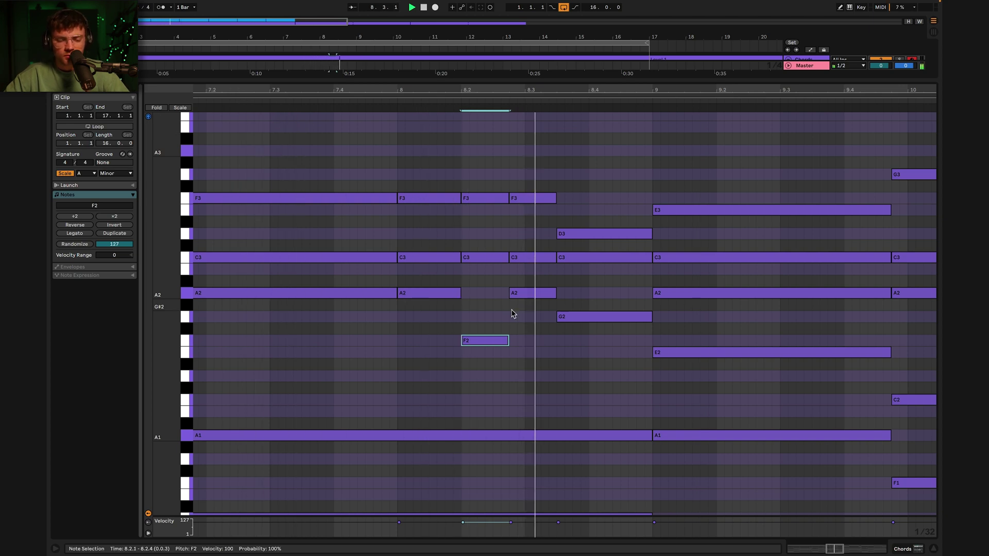
{"action": "key", "text": "space"}
{"action": "scroll", "coordinate": [509, 211], "scroll_direction": "down", "scroll_amount": 5}
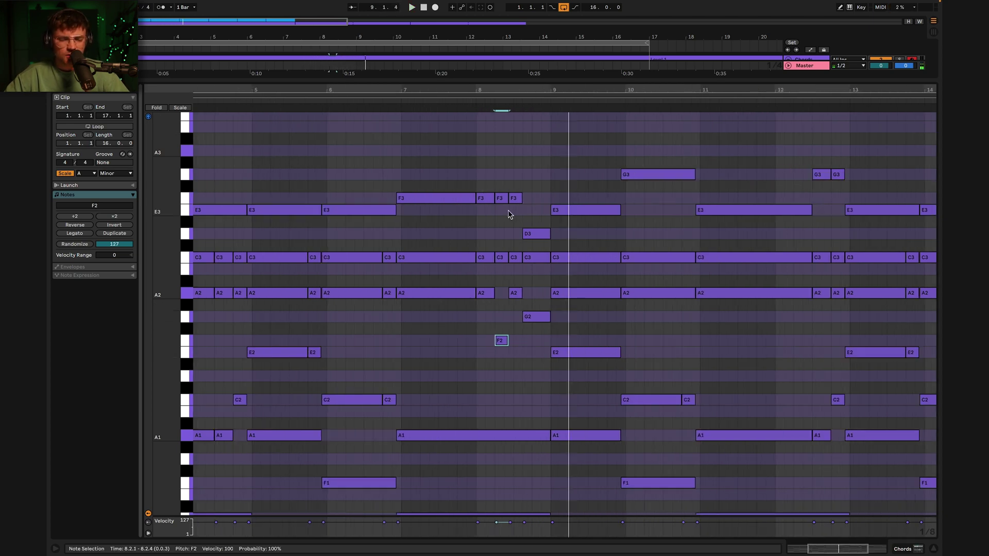
{"action": "key", "text": "space"}
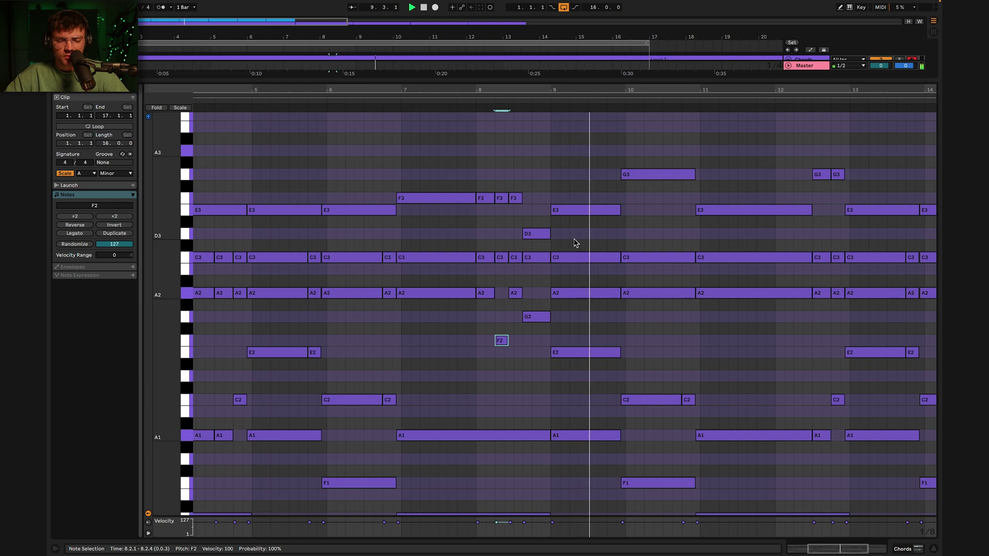
Raise the C3 at 8.3.3 to F3, listen, and raise it further to G3.
{"action": "left_click_drag", "start_coordinate": [533, 258], "coordinate": [533, 200]}
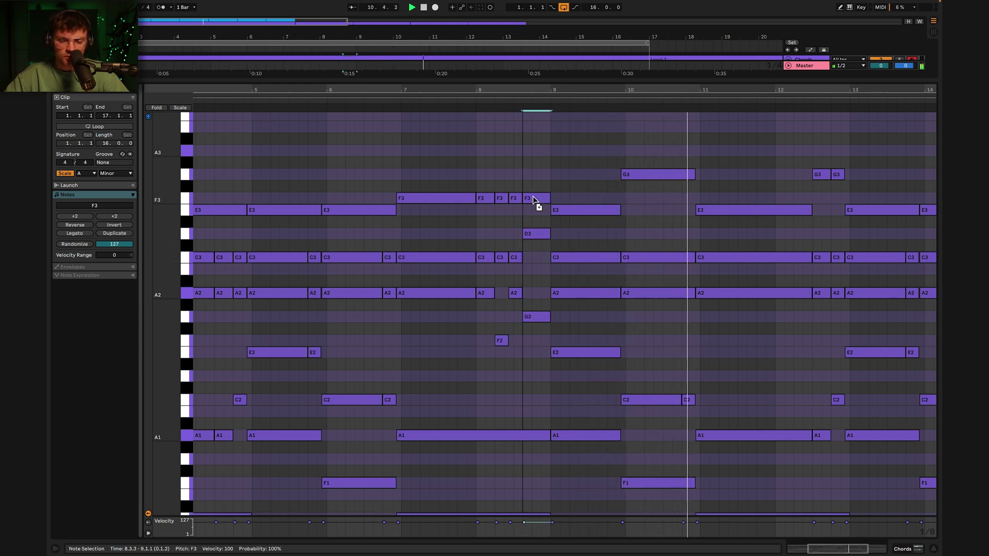
{"action": "left_click", "coordinate": [393, 104]}
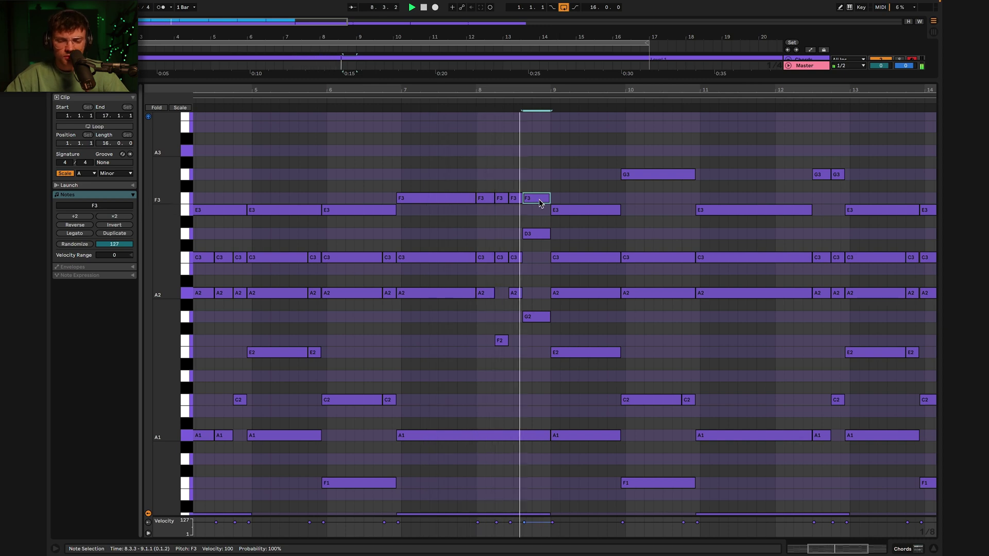
{"action": "left_click_drag", "start_coordinate": [540, 203], "coordinate": [542, 180]}
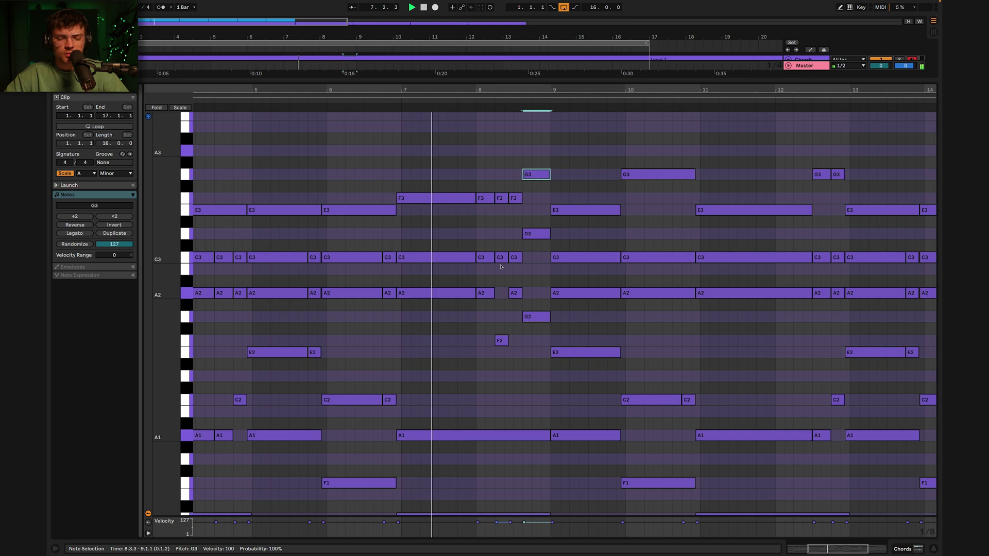
Listen through the 16-bar clip, examining how the revoiced chord at 8.3.3 leads into bar 9.
{"action": "scroll", "coordinate": [501, 266], "scroll_direction": "up", "scroll_amount": 5, "text": "ctrl"}
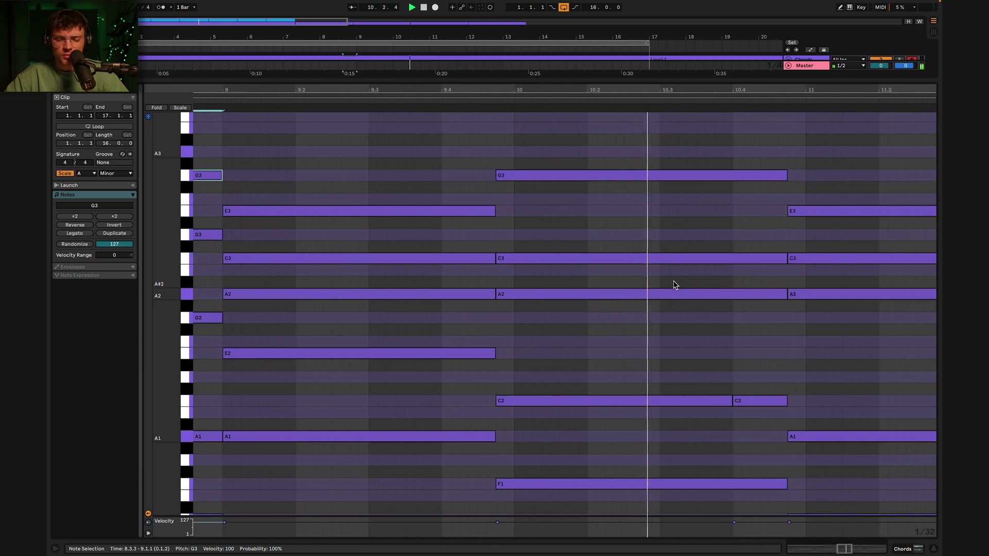
{"action": "scroll", "coordinate": [676, 285], "scroll_direction": "down", "scroll_amount": 3, "text": "ctrl"}
{"action": "scroll", "coordinate": [757, 263], "scroll_direction": "down", "scroll_amount": 3, "text": "ctrl"}
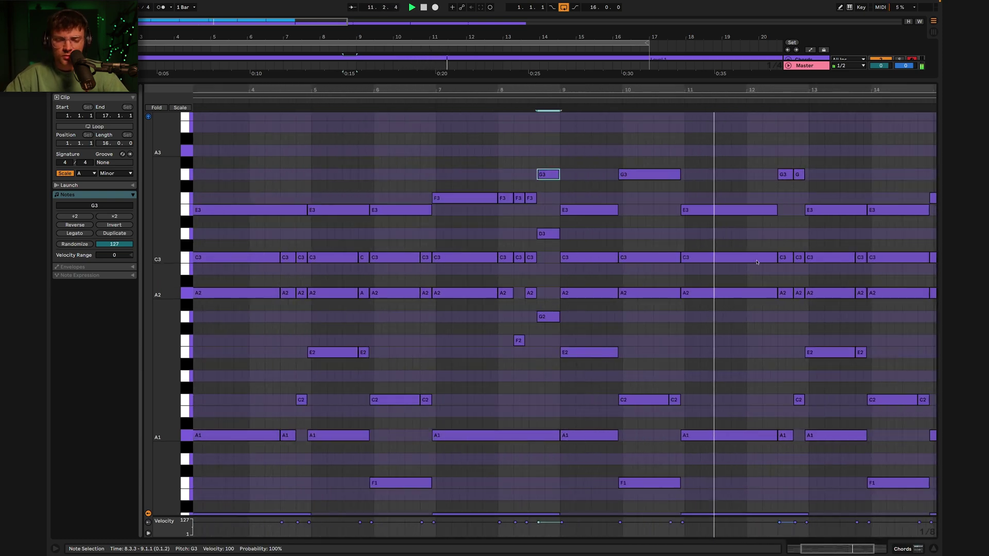
{"action": "scroll", "coordinate": [529, 256], "scroll_direction": "up", "scroll_amount": 5, "text": "ctrl"}
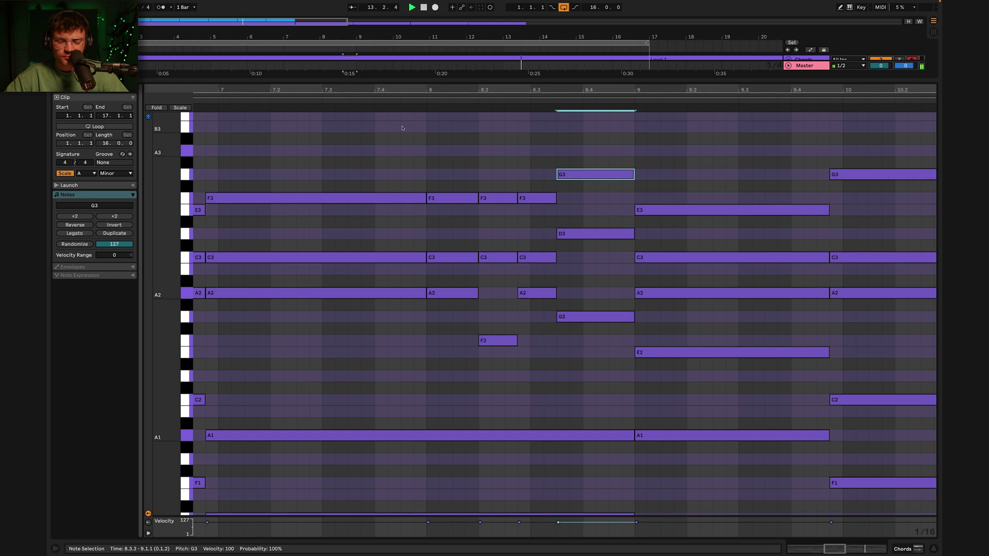
{"action": "scroll", "coordinate": [403, 129], "scroll_direction": "down", "scroll_amount": 5, "text": "ctrl"}
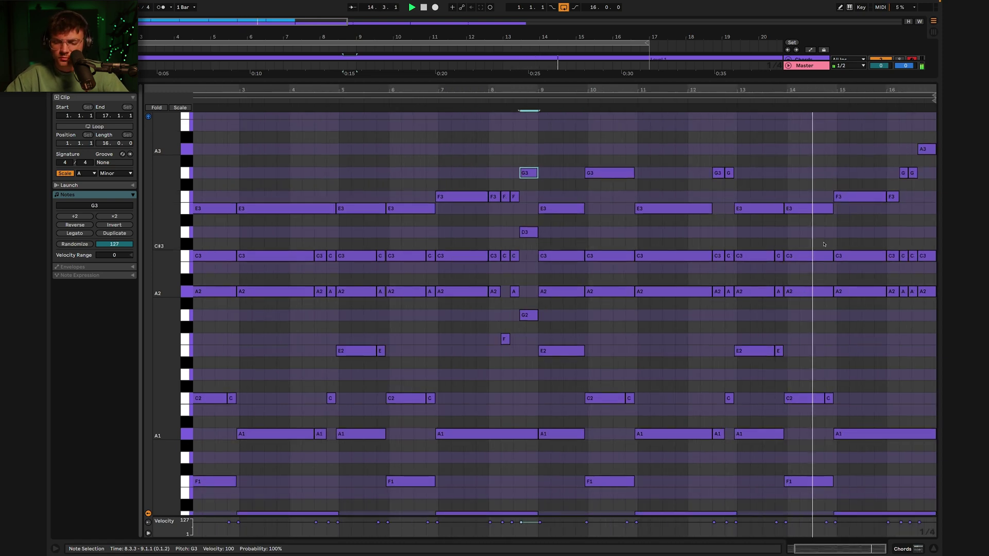
{"action": "left_click", "coordinate": [561, 135]}
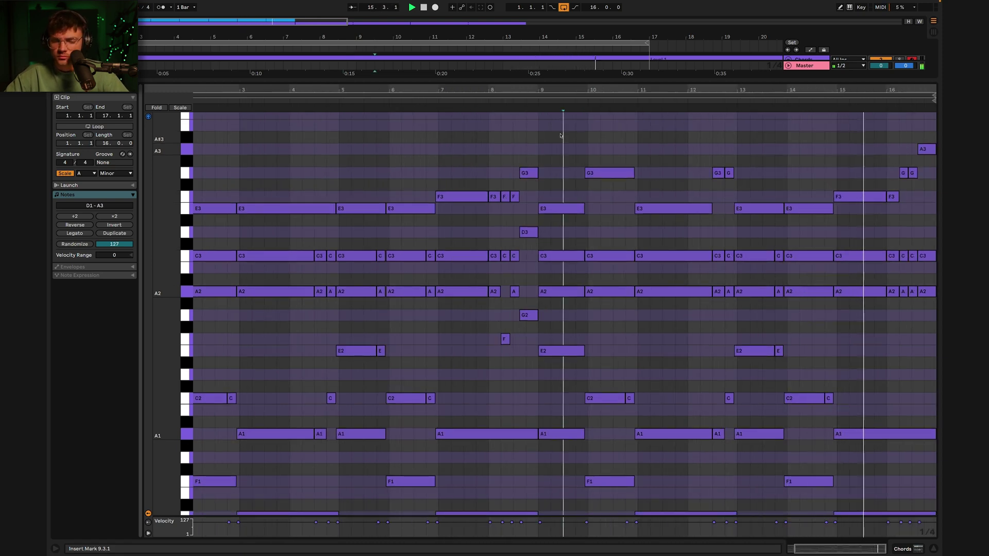
{"action": "key", "text": "shift+Right"}
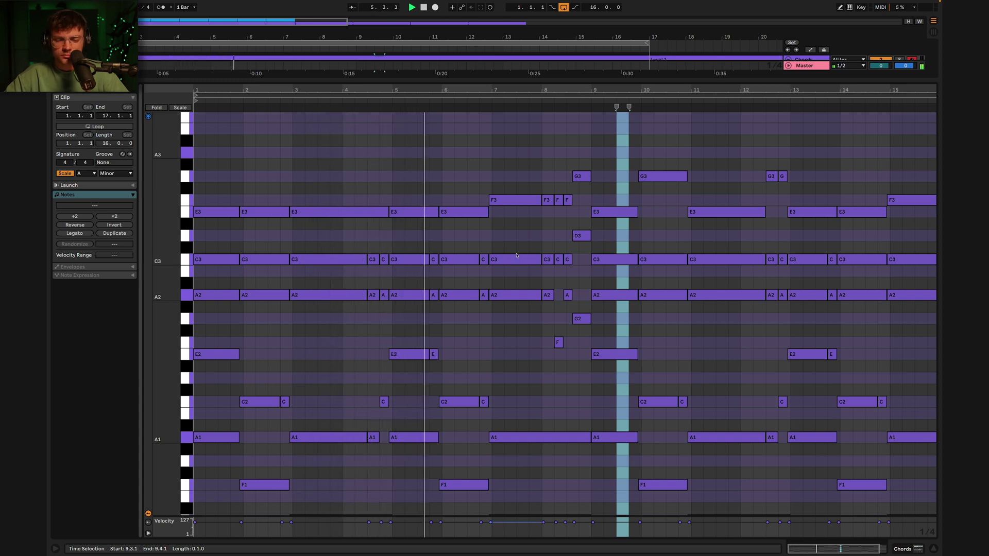
{"action": "scroll", "coordinate": [516, 256], "scroll_direction": "up", "scroll_amount": 5}
{"action": "scroll", "coordinate": [518, 258], "scroll_direction": "right", "scroll_amount": 3}
{"action": "scroll", "coordinate": [518, 258], "scroll_direction": "down", "scroll_amount": 2}
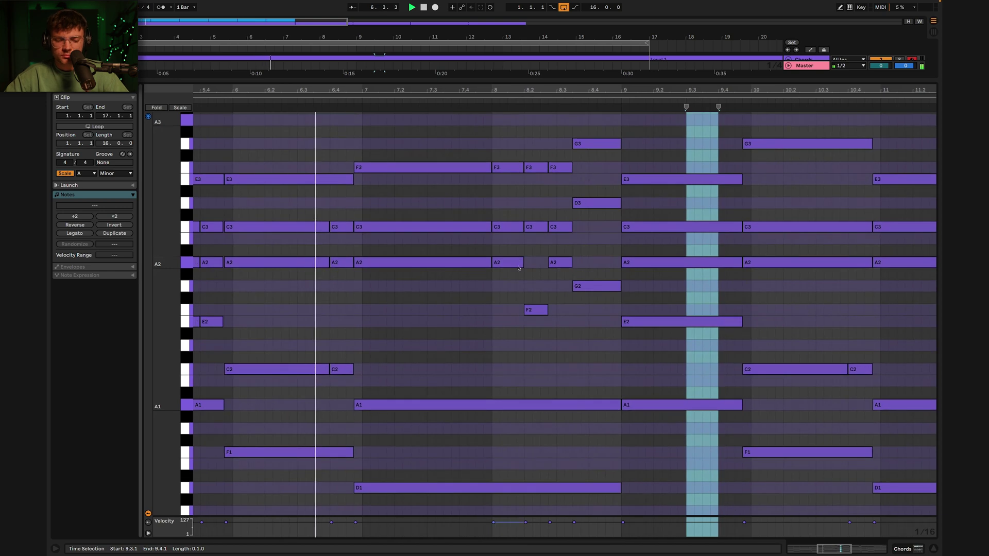
{"action": "scroll", "coordinate": [518, 284], "scroll_direction": "down", "scroll_amount": 2}
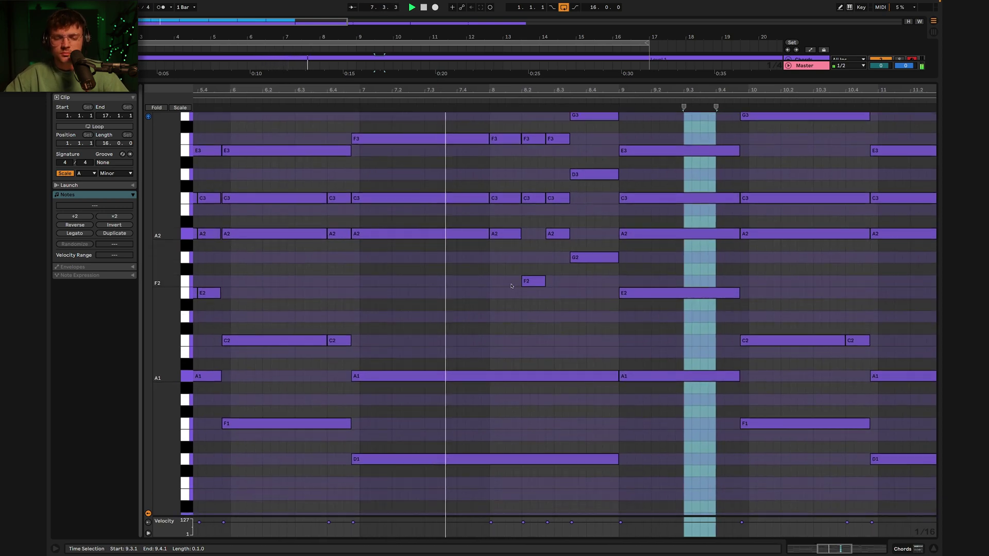
{"action": "scroll", "coordinate": [511, 285], "scroll_direction": "right", "scroll_amount": 3}
{"action": "scroll", "coordinate": [512, 286], "scroll_direction": "up", "scroll_amount": 1}
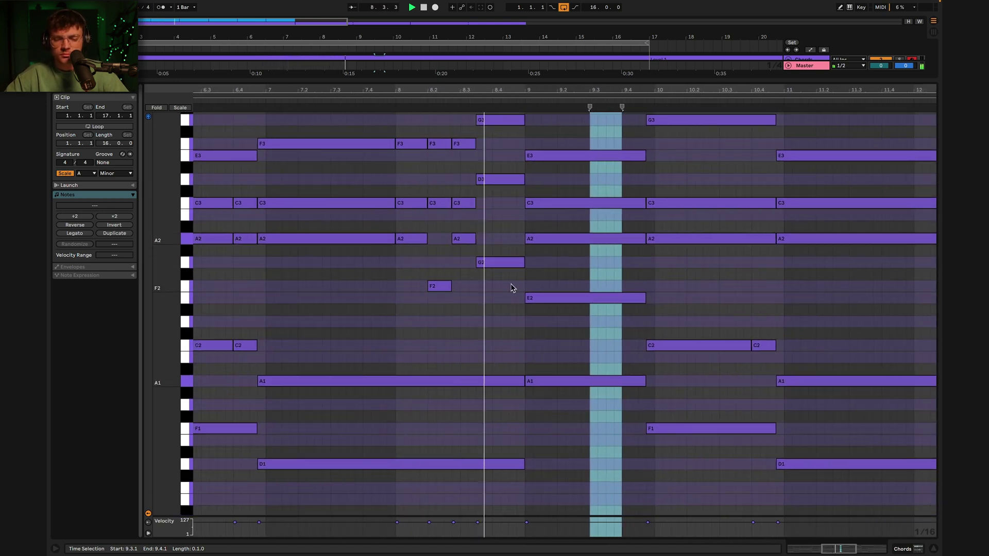
Revoice the chord at 8.3.3 as F2, C3 and F3 by lowering its G2, D3 and G3 notes.
{"action": "scroll", "coordinate": [512, 288], "scroll_direction": "right", "scroll_amount": 2}
{"action": "scroll", "coordinate": [511, 287], "scroll_direction": "up", "scroll_amount": 2}
{"action": "double_click", "coordinate": [427, 179]}
{"action": "key", "text": "space"}
{"action": "left_click_drag", "start_coordinate": [420, 158], "coordinate": [418, 222]}
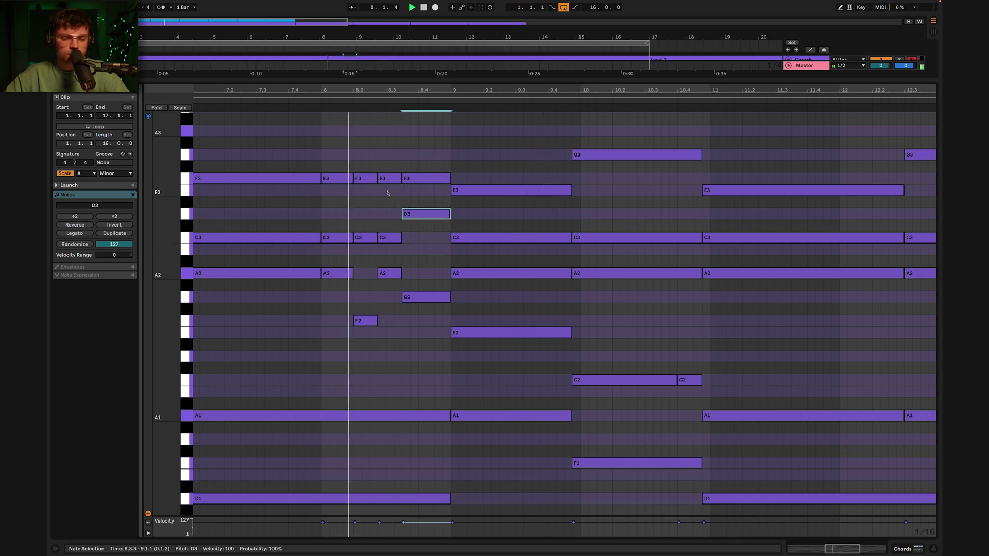
{"action": "left_click_drag", "start_coordinate": [410, 228], "coordinate": [416, 247]}
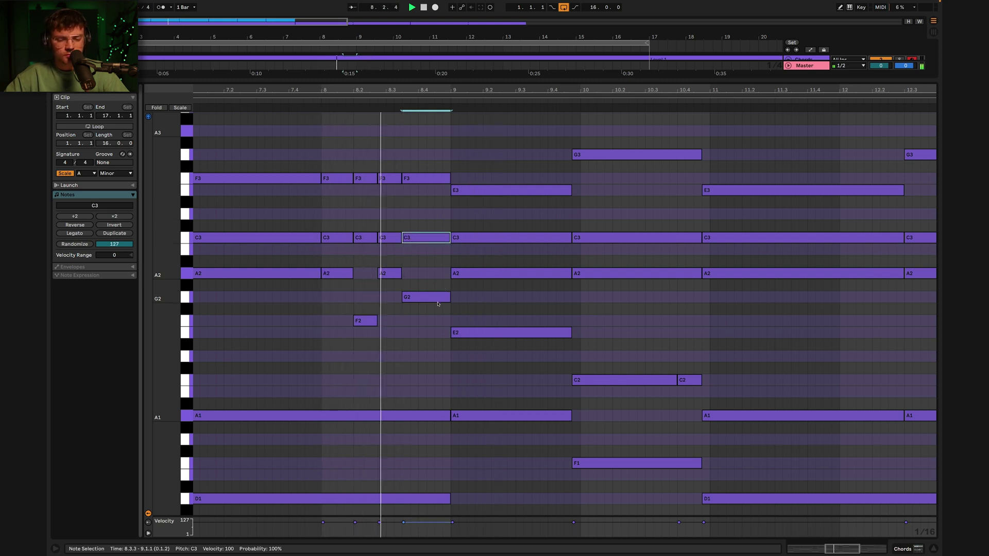
{"action": "left_click_drag", "start_coordinate": [432, 302], "coordinate": [436, 330]}
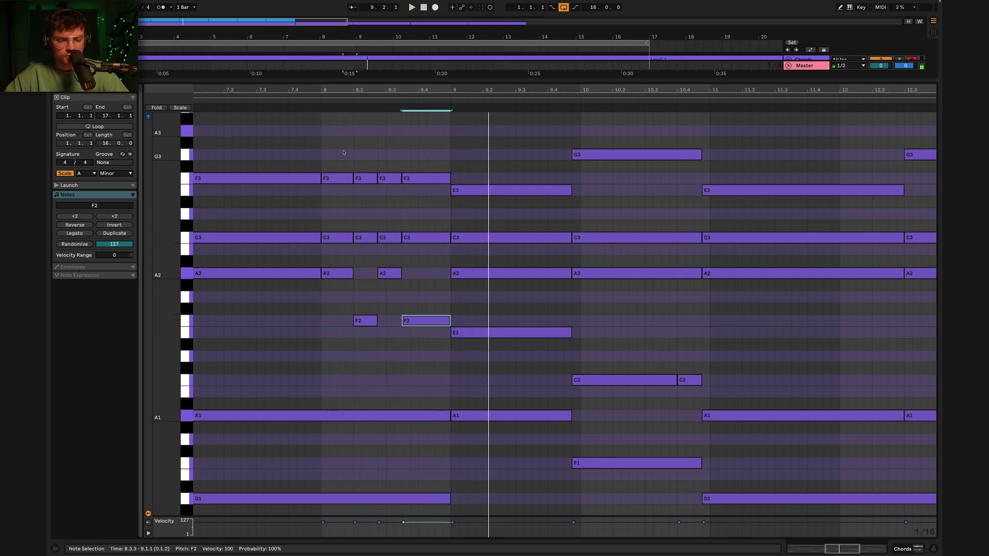
Lower the A2 at 8.2.4 to G2 and replay bar 8 to hear the moving inner line.
{"action": "left_click_drag", "start_coordinate": [397, 279], "coordinate": [399, 301]}
{"action": "left_click", "coordinate": [302, 104]}
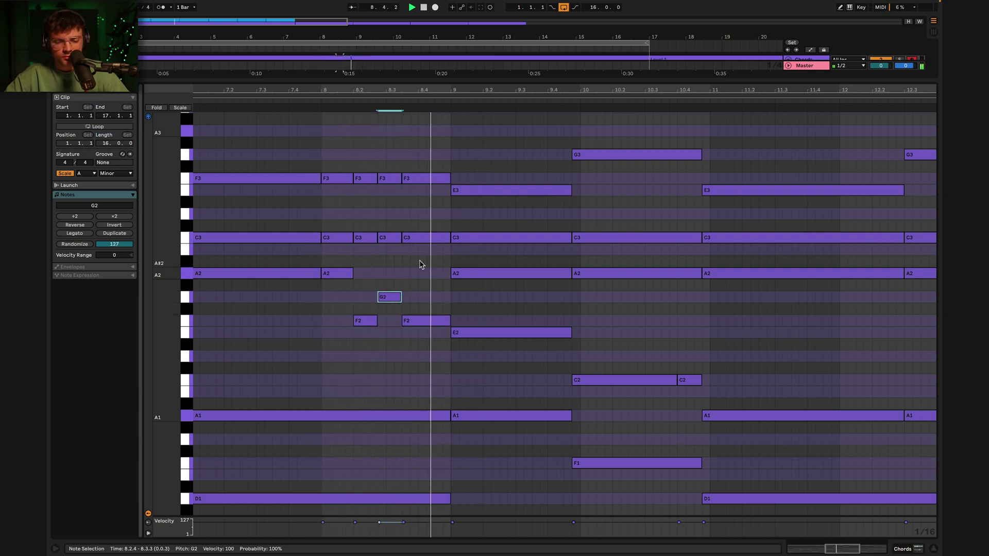
{"action": "left_click", "coordinate": [295, 103]}
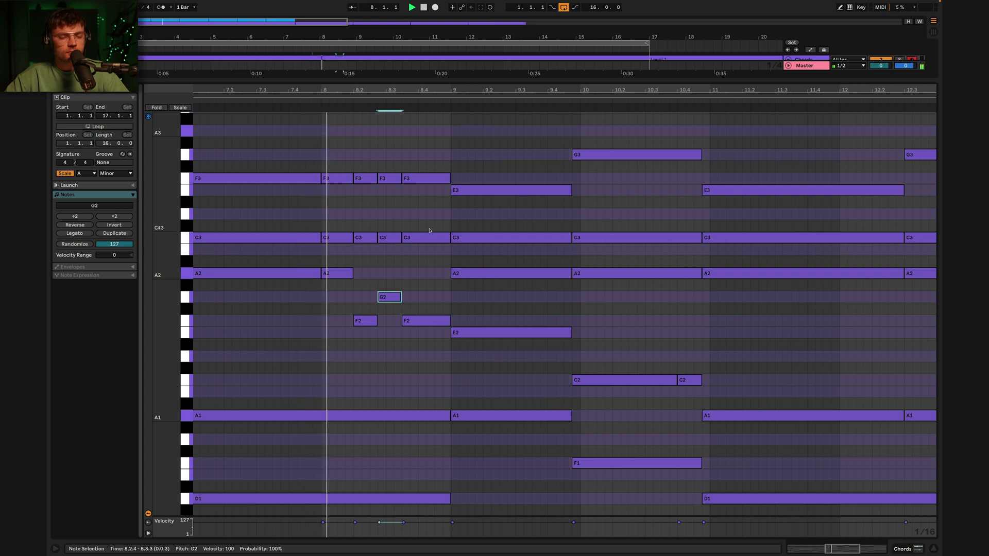
Try lowering the F3 at 8.3.3 to E3 and replay bar 8 into bar 9.
{"action": "left_click", "coordinate": [347, 100]}
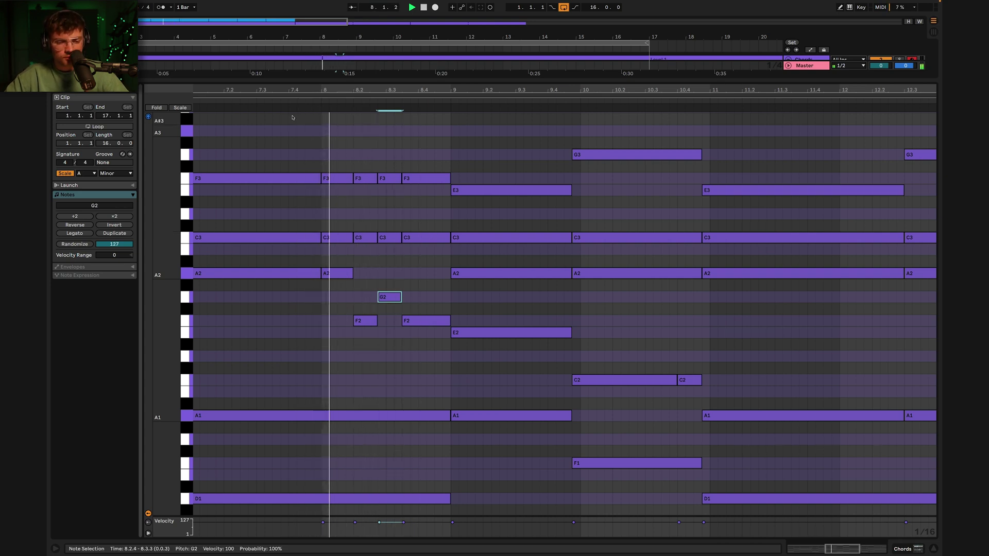
{"action": "left_click", "coordinate": [427, 180]}
{"action": "left_click_drag", "start_coordinate": [426, 186], "coordinate": [426, 194]}
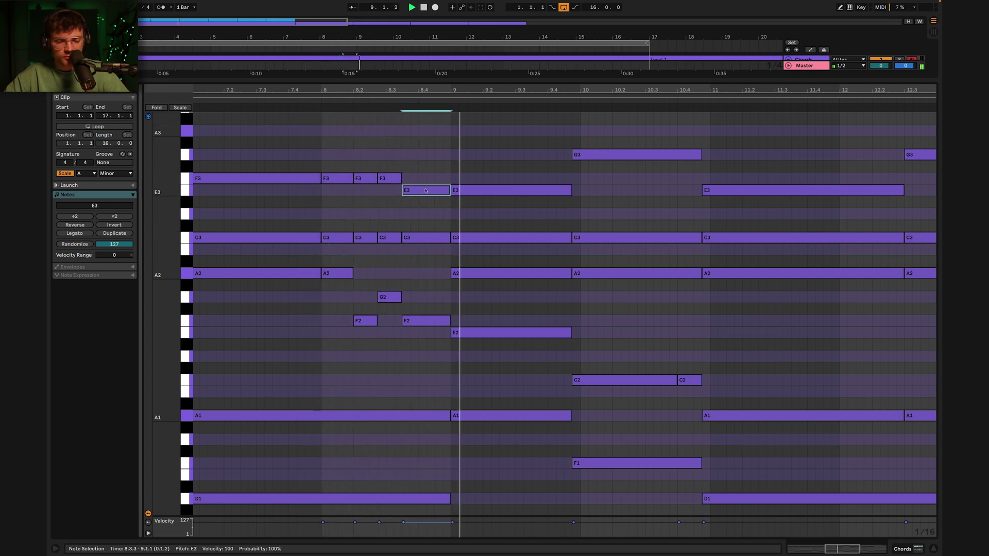
{"action": "left_click", "coordinate": [307, 103]}
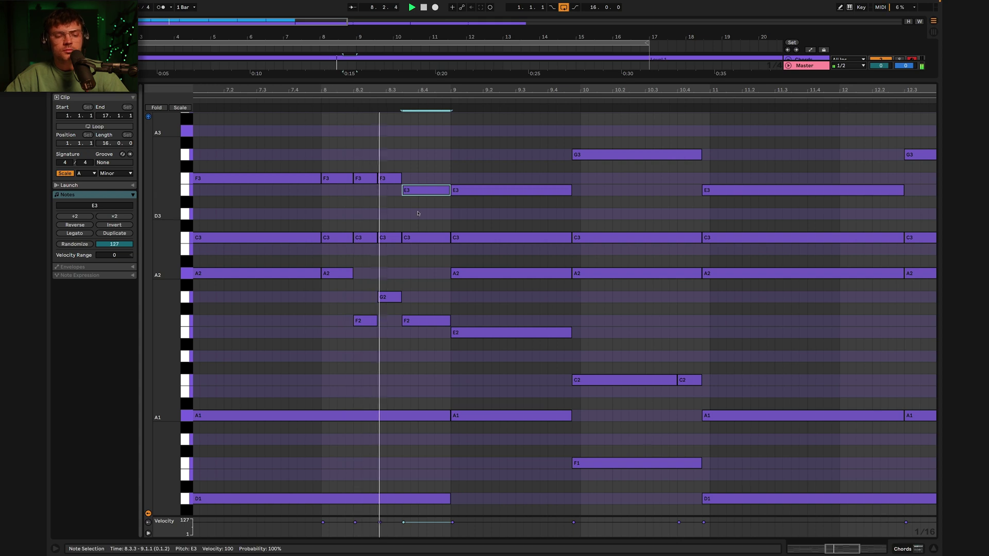
Raise the F3 at 8.2.4 to G3 and listen to how bar 8 leads into bar 9.
{"action": "left_click_drag", "start_coordinate": [426, 190], "coordinate": [393, 161]}
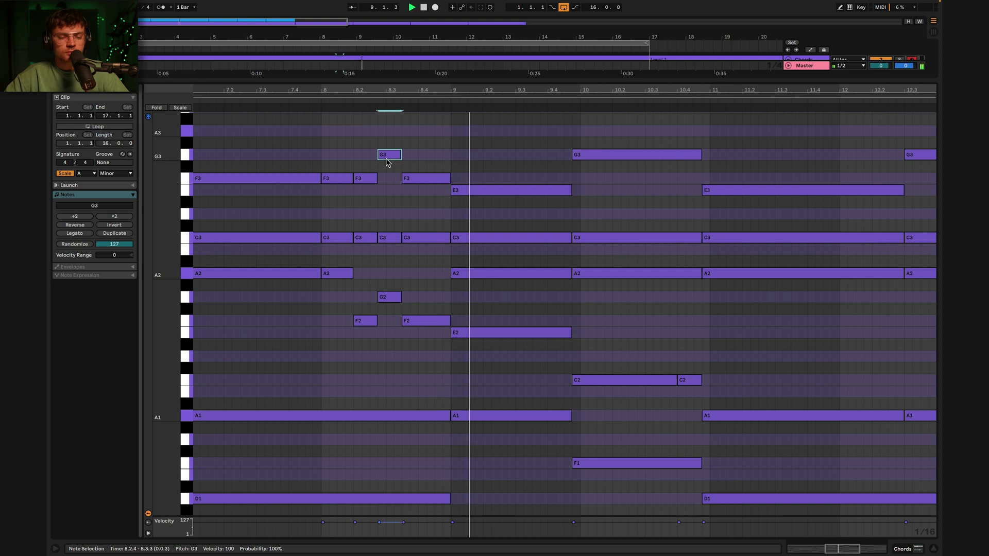
{"action": "key", "text": "x"}
{"action": "left_click", "coordinate": [466, 103]}
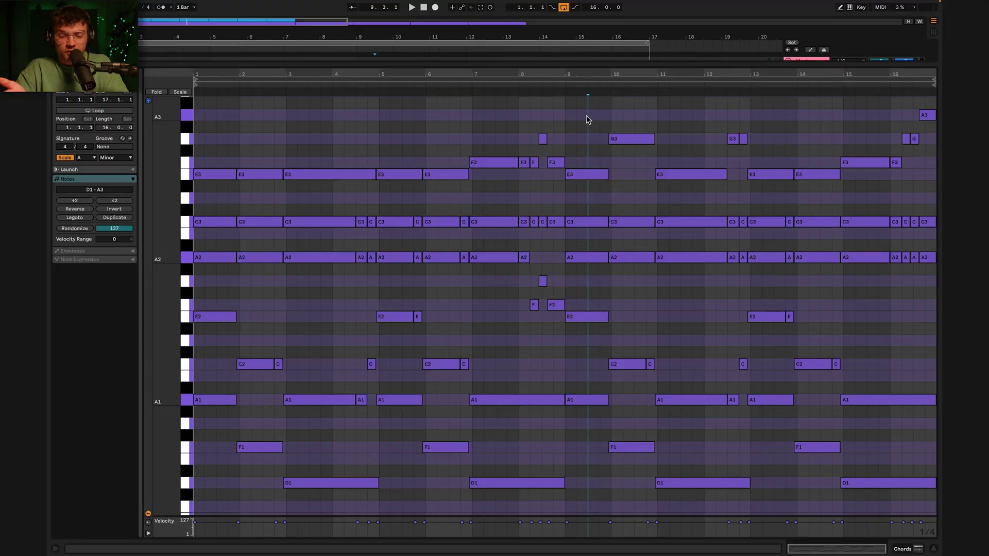
Enlarge the velocity lane beneath the notes of the 16-bar clip.
{"action": "left_click_drag", "start_coordinate": [376, 515], "coordinate": [367, 352]}
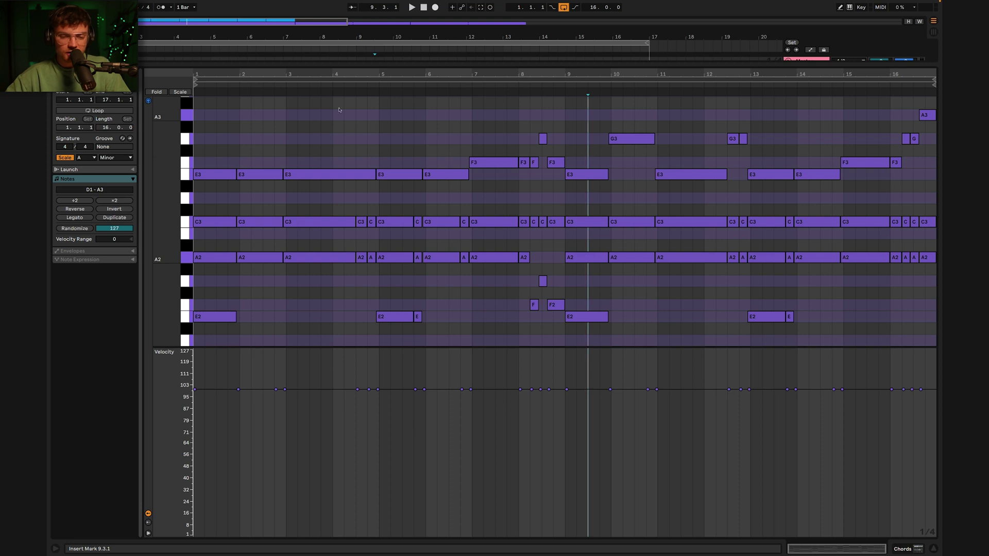
{"action": "scroll", "coordinate": [325, 111], "scroll_direction": "down", "scroll_amount": 5}
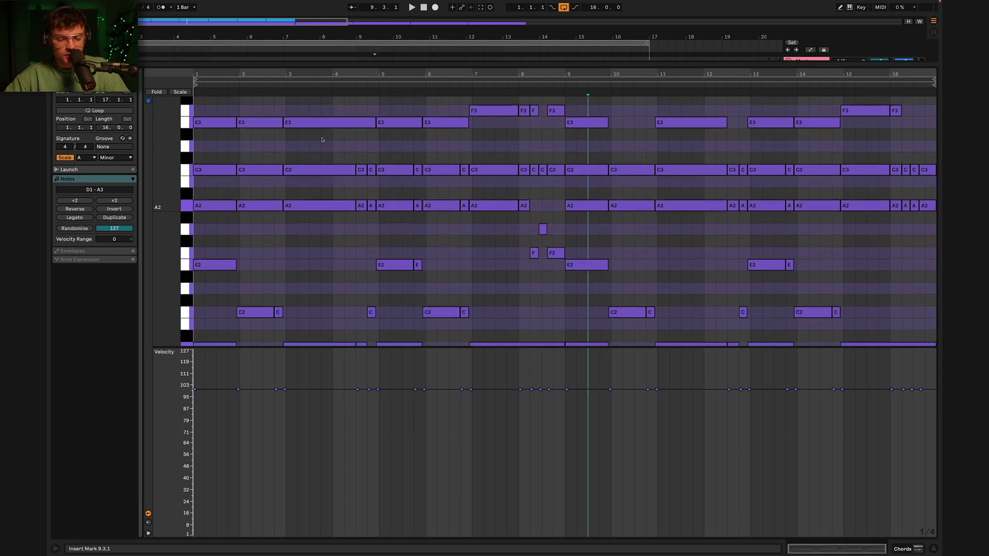
{"action": "left_click", "coordinate": [220, 80]}
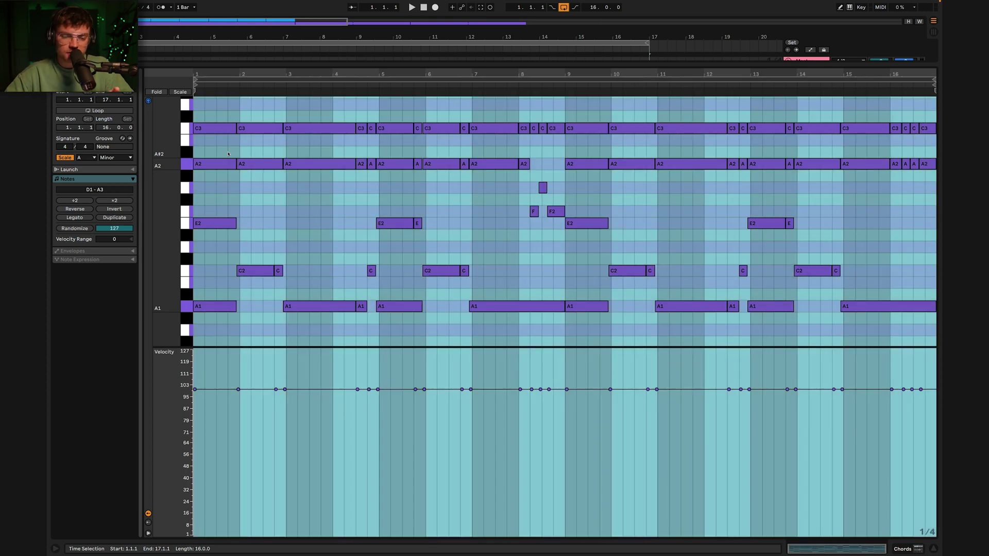
{"action": "left_click", "coordinate": [228, 156]}
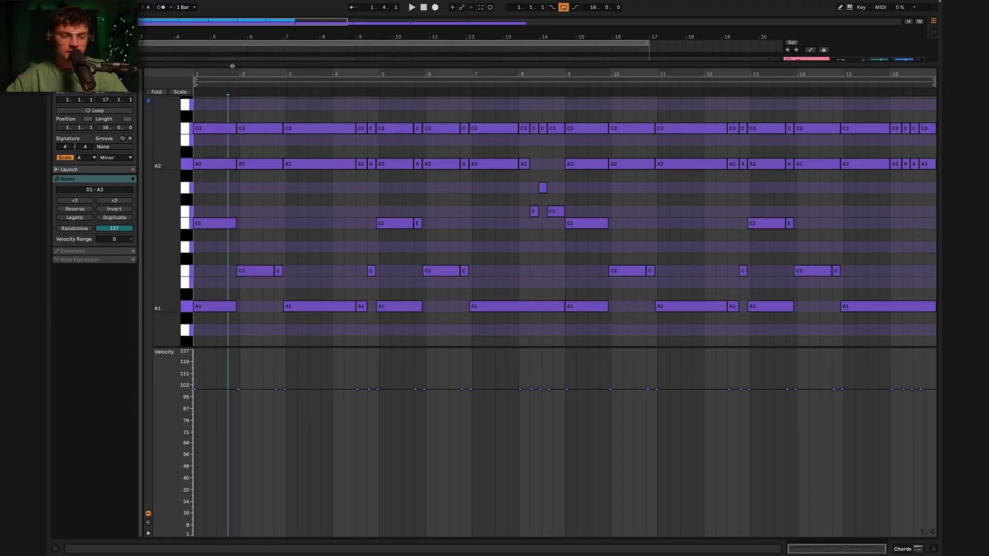
Enlarge the note editor and fold the piano roll to only the pitches used in the clip.
{"action": "mouse_move", "coordinate": [231, 60]}
{"action": "left_mouse_down"}
{"action": "mouse_move", "coordinate": [232, 36]}
{"action": "mouse_move", "coordinate": [209, 46]}
{"action": "mouse_move", "coordinate": [232, 47]}
{"action": "left_mouse_up"}
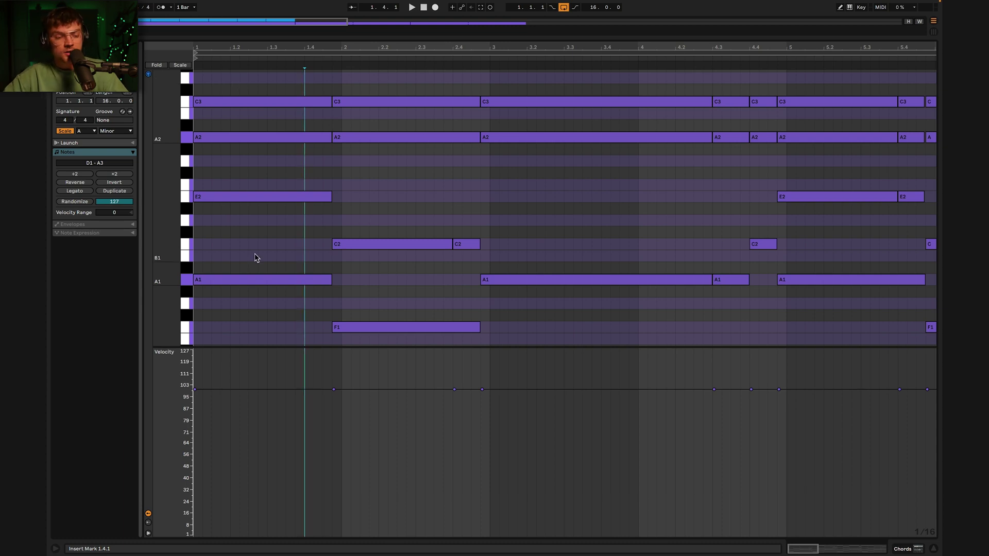
{"action": "scroll", "coordinate": [266, 253], "scroll_direction": "down", "scroll_amount": 2}
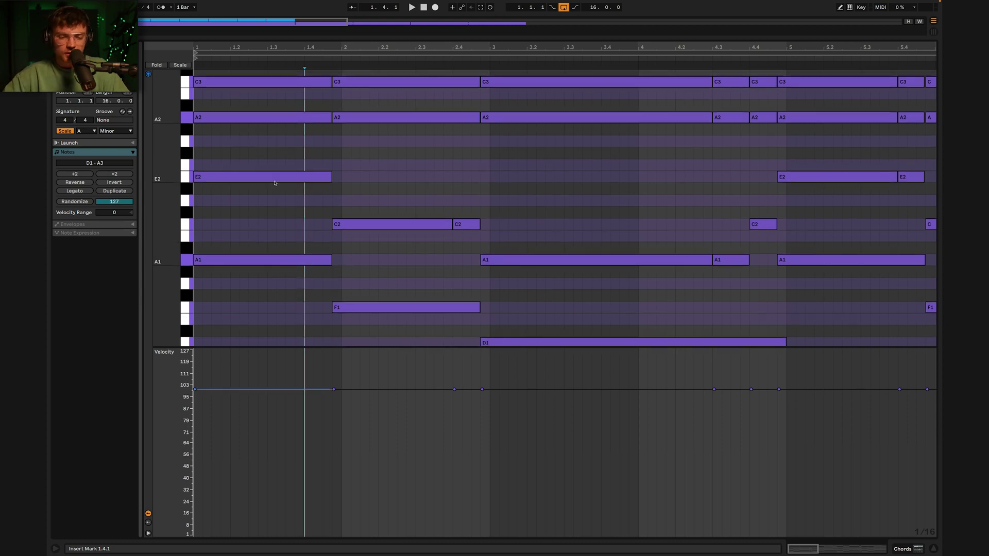
{"action": "key", "text": "minus"}
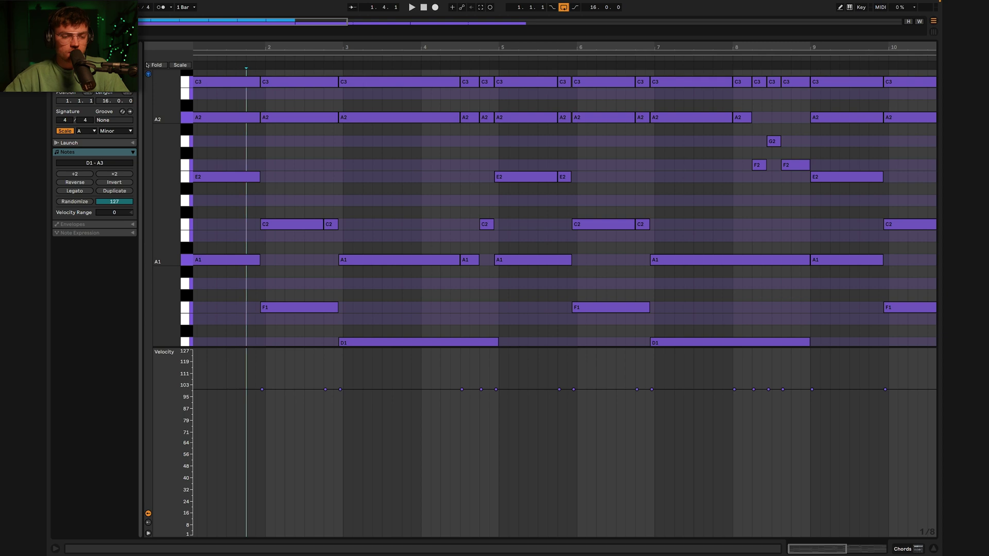
{"action": "left_click", "coordinate": [155, 65]}
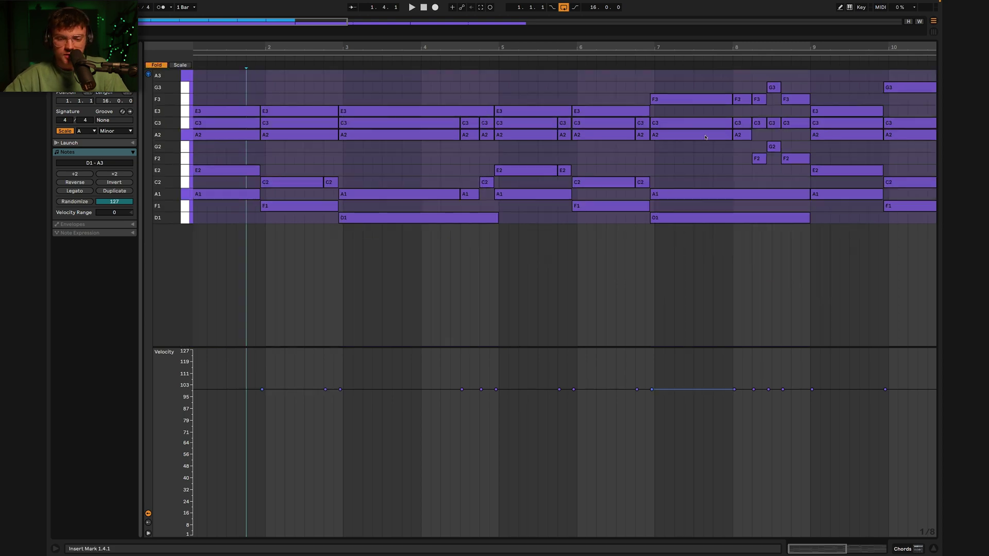
{"action": "key", "text": "plus"}
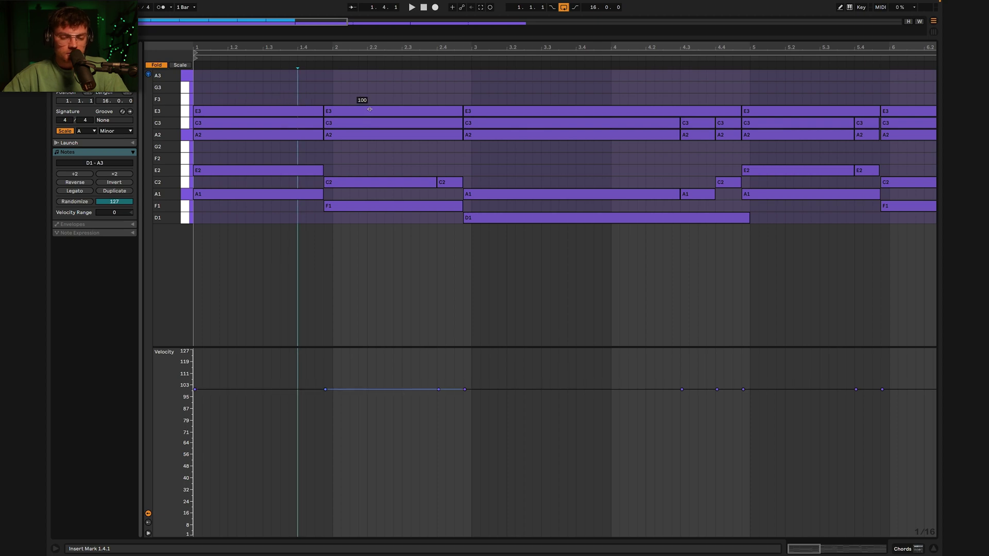
Set the first chord's E3 velocity to 94, lower its C3 velocity, and bring the second chord's E3 velocity to 88.
{"action": "left_click_drag", "start_coordinate": [246, 110], "coordinate": [247, 118]}
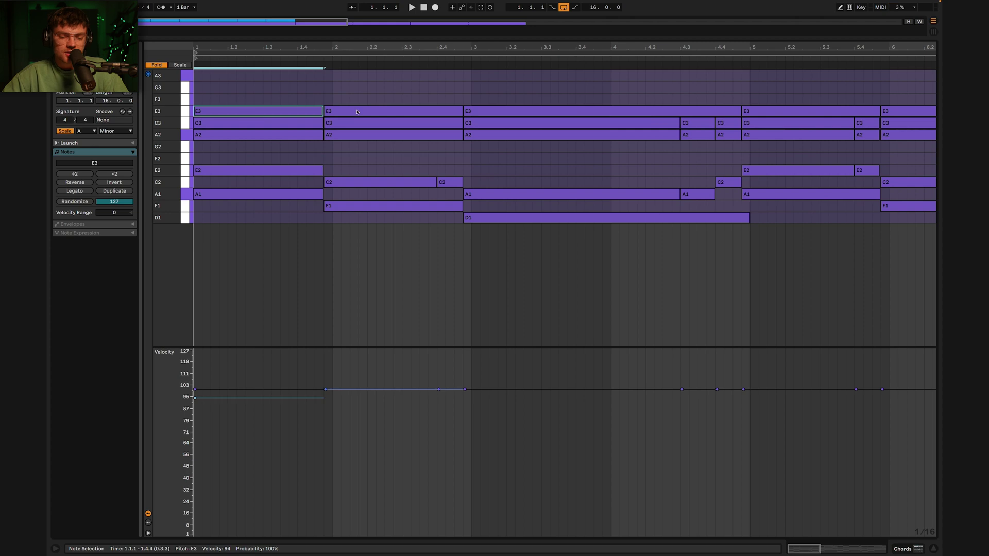
{"action": "left_click", "coordinate": [298, 121]}
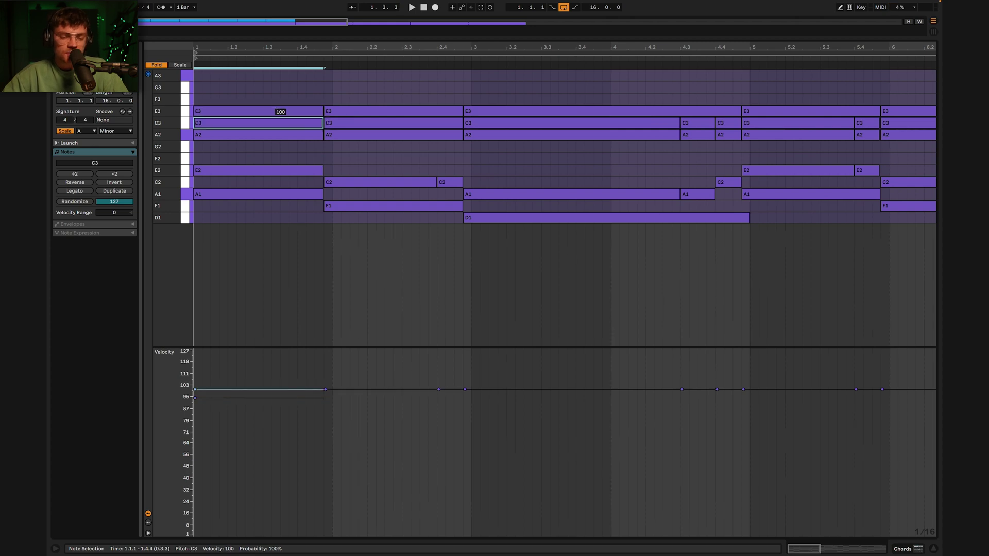
{"action": "left_click", "coordinate": [345, 116]}
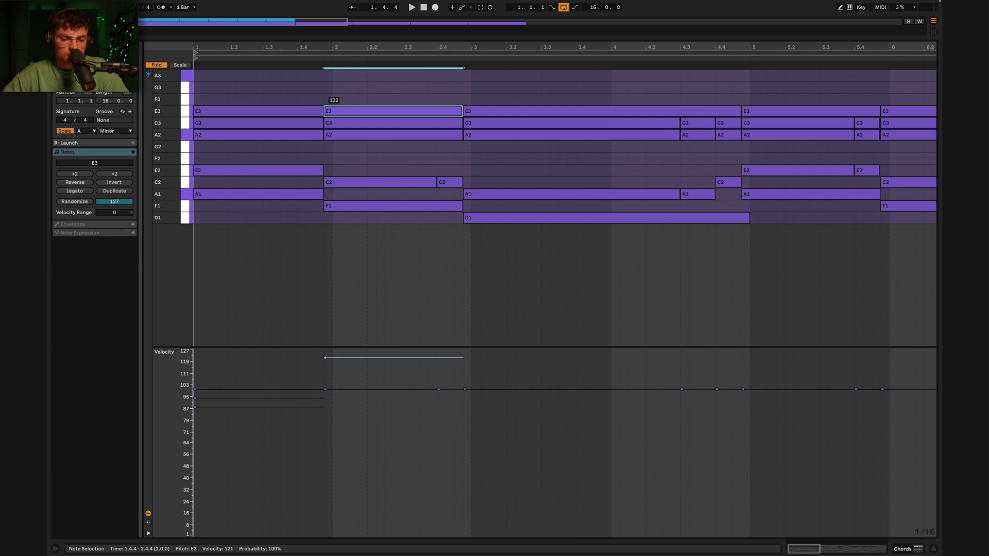
{"action": "left_click_drag", "start_coordinate": [344, 111], "coordinate": [345, 117]}
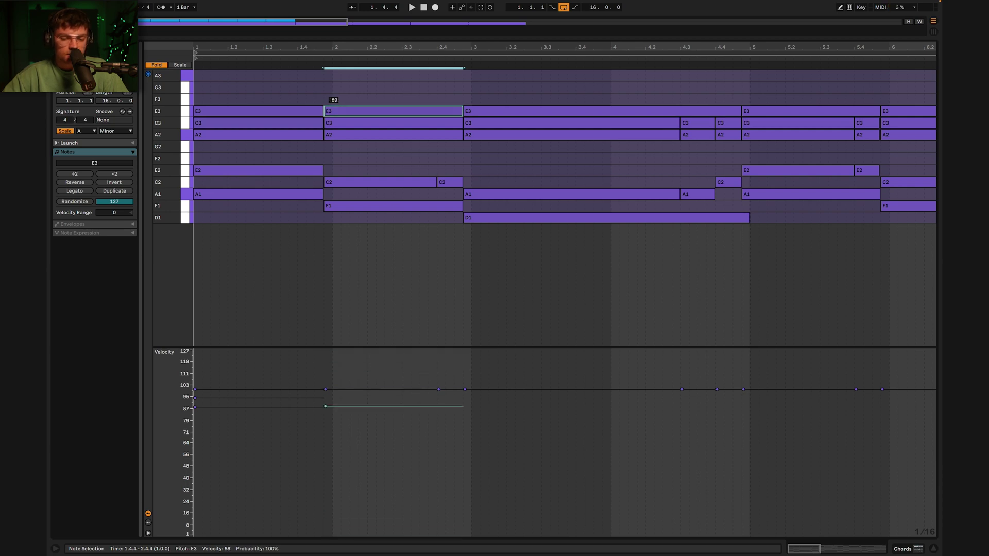
Lower the third chord's E3 velocity to about 93, set the second chord's A2 to 90, and vary the other notes of the first two chords.
{"action": "left_click", "coordinate": [472, 108]}
{"action": "left_click_drag", "start_coordinate": [472, 107], "coordinate": [472, 119]}
{"action": "left_click_drag", "start_coordinate": [402, 123], "coordinate": [403, 124]}
{"action": "left_click", "coordinate": [389, 134]}
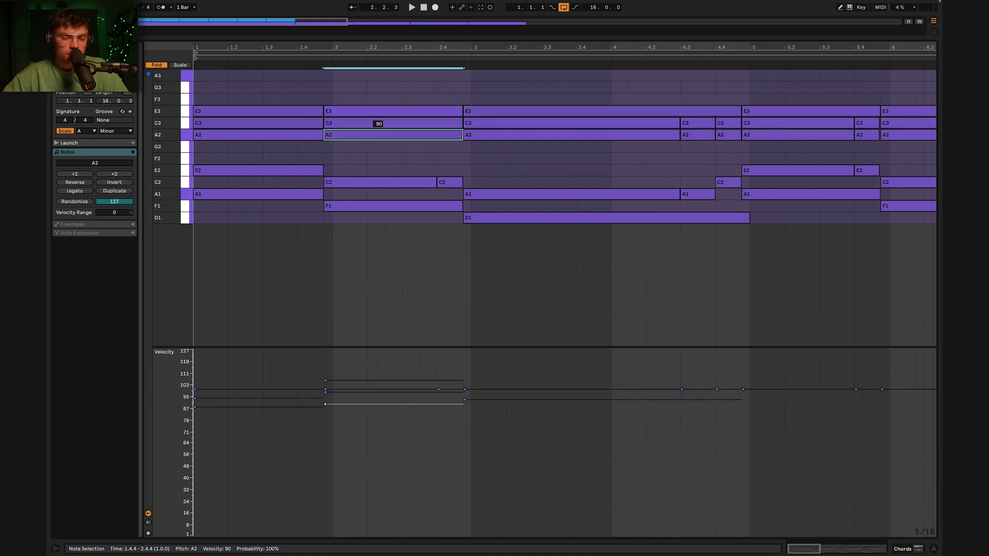
{"action": "left_click", "coordinate": [314, 136]}
{"action": "left_click", "coordinate": [276, 170]}
{"action": "left_click", "coordinate": [363, 182]}
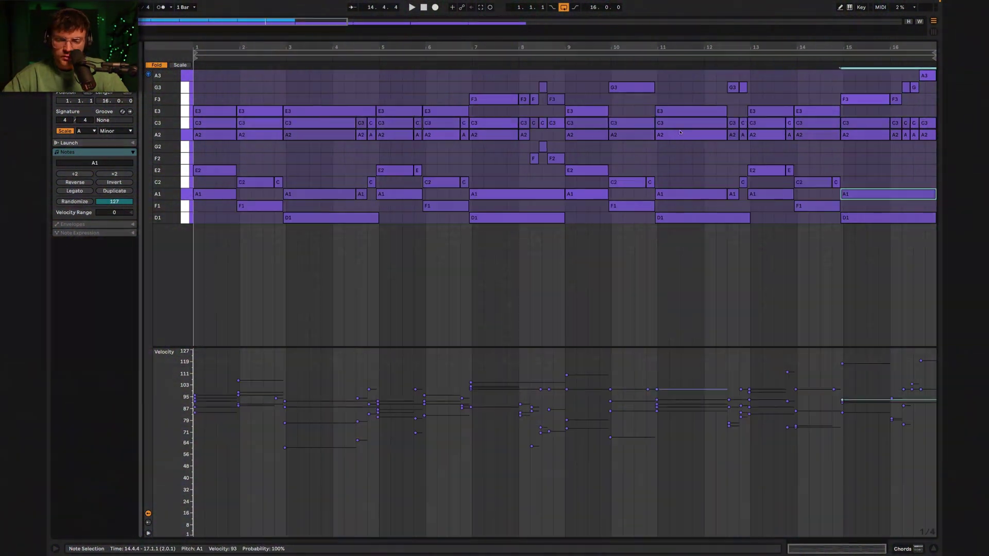
Set velocities of 71 for the E3 near bar 11 and the A2 at 2.4.4, adjust bar 7's C3, and set the first E2 to 98.
{"action": "left_click_drag", "start_coordinate": [673, 123], "coordinate": [677, 112]}
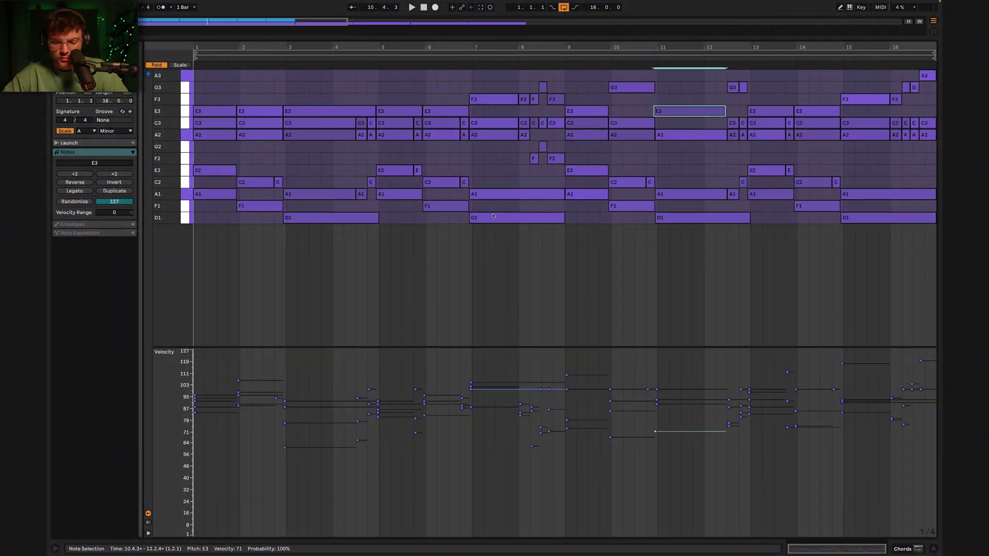
{"action": "left_click_drag", "start_coordinate": [493, 122], "coordinate": [493, 142]}
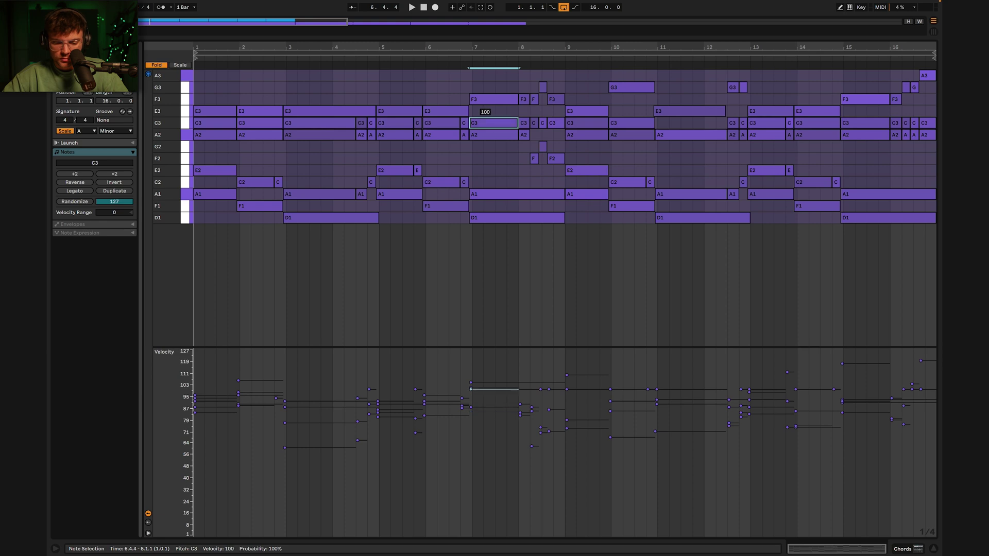
{"action": "left_click_drag", "start_coordinate": [302, 448], "coordinate": [301, 431]}
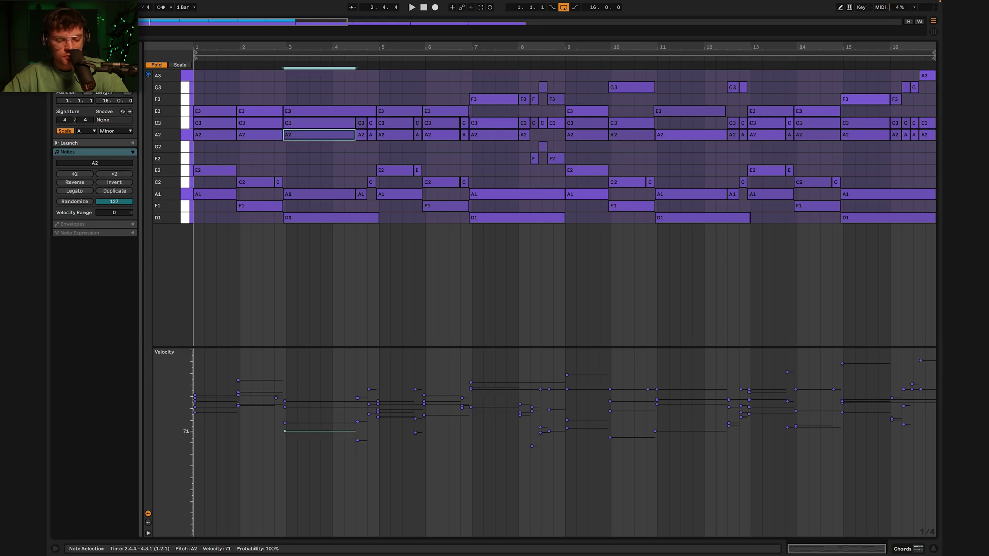
{"action": "left_click_drag", "start_coordinate": [218, 405], "coordinate": [217, 395]}
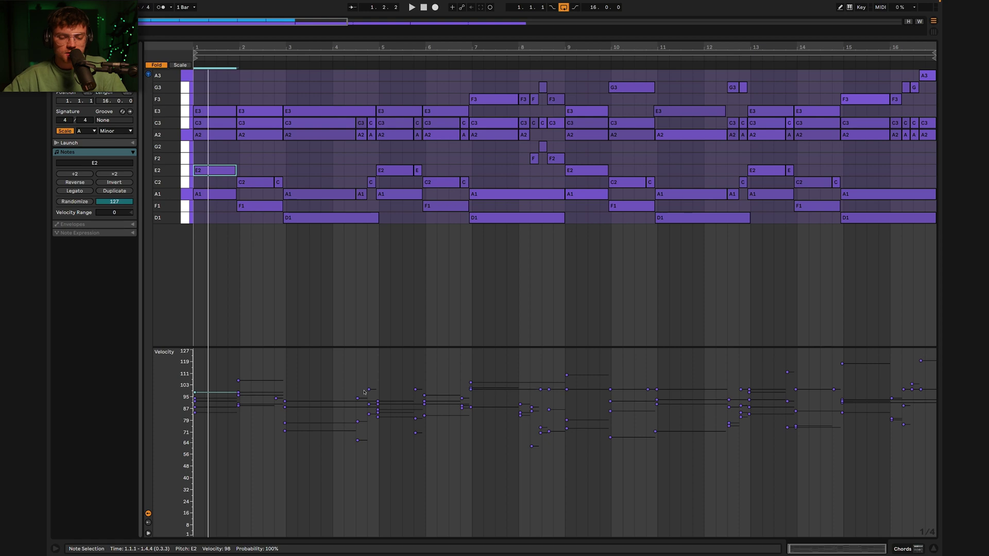
Enlarge the velocity lane further and select the velocity markers of the notes from 4.3.1 to 6.4.4.
{"action": "left_click_drag", "start_coordinate": [236, 346], "coordinate": [236, 313]}
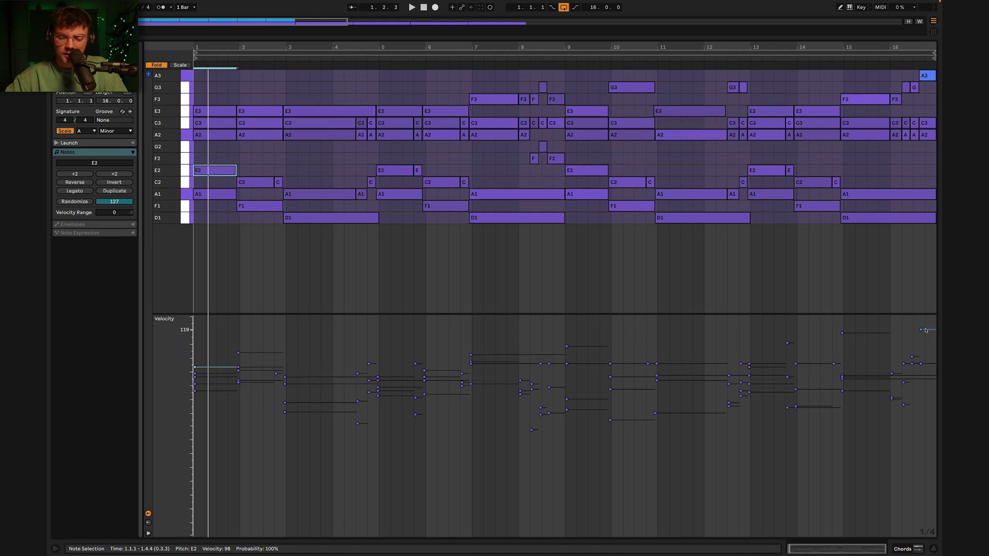
{"action": "left_click_drag", "start_coordinate": [498, 451], "coordinate": [566, 388]}
{"action": "left_click_drag", "start_coordinate": [469, 398], "coordinate": [383, 382]}
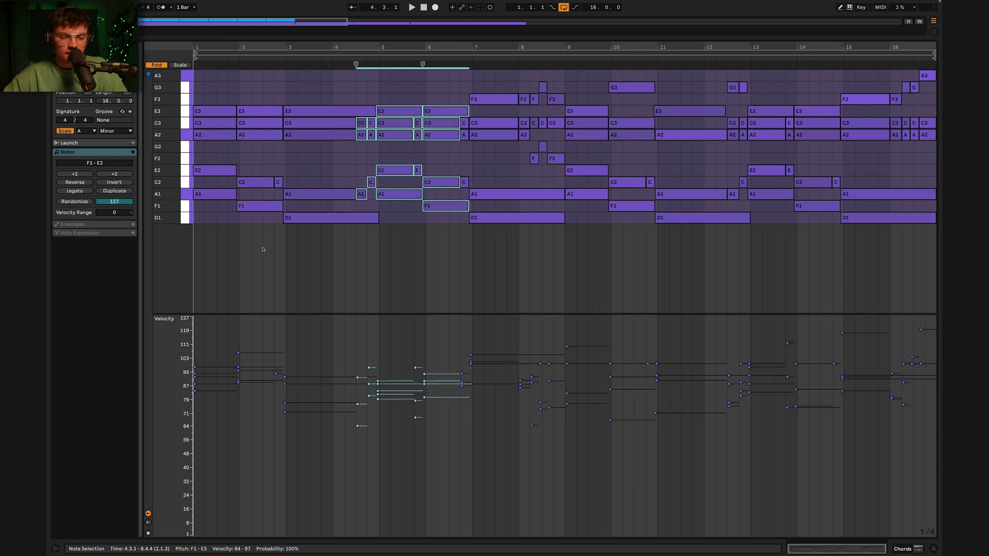
Lower the velocities of the F3 at 6.4.4 to 90, the F3 at 14.4.4 to 99 and the C3 at 13.4.1 to 105.
{"action": "left_click", "coordinate": [488, 100]}
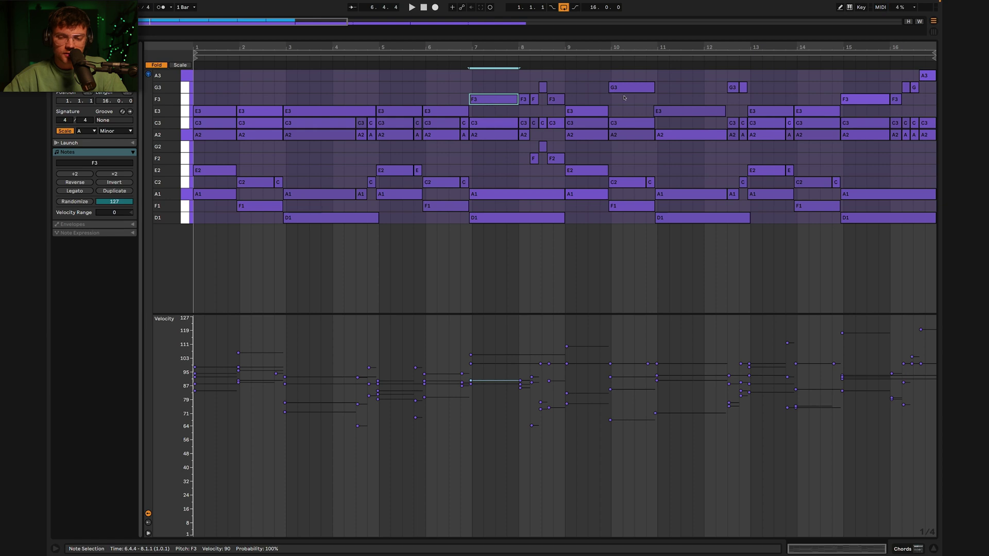
{"action": "left_click", "coordinate": [859, 99]}
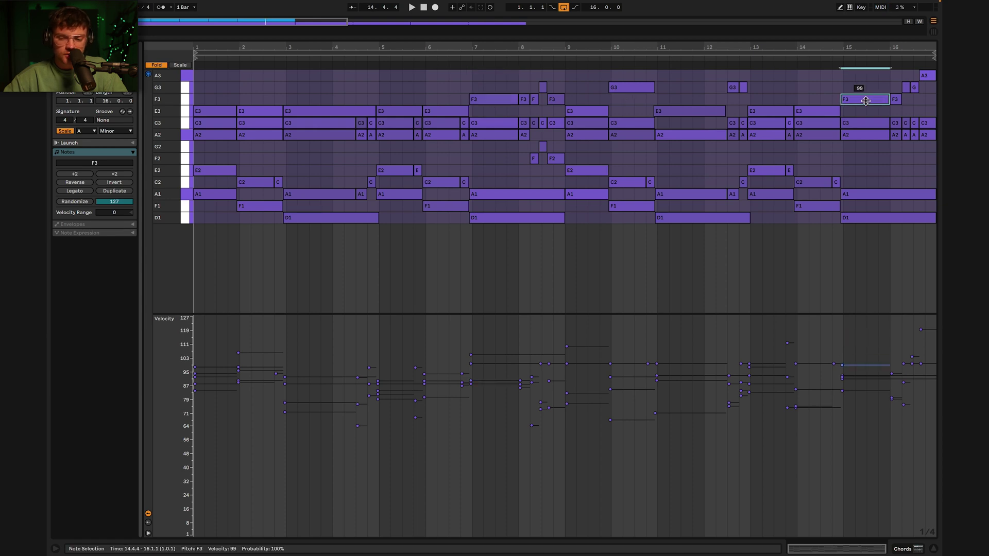
{"action": "left_click_drag", "start_coordinate": [787, 342], "coordinate": [787, 353]}
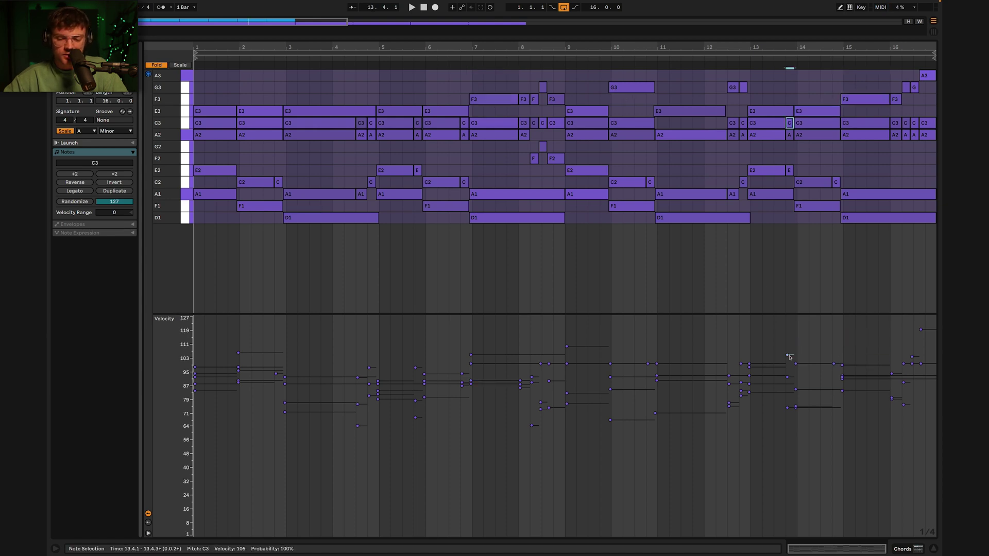
Lower the velocity of the A3 at 16.3.3 to 108 and raise the C3 at 8.2.1 to 70.
{"action": "left_click", "coordinate": [927, 76]}
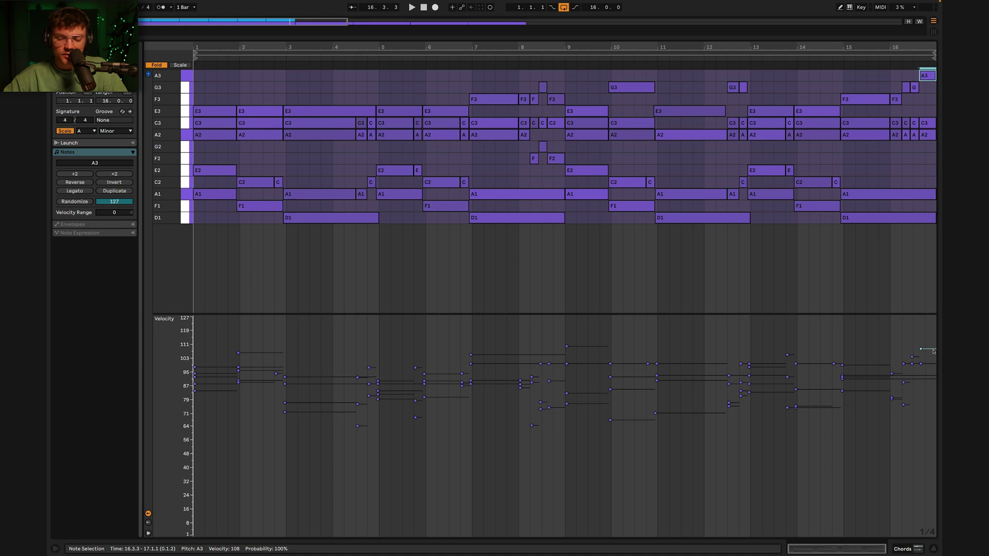
{"action": "left_click_drag", "start_coordinate": [537, 427], "coordinate": [537, 417]}
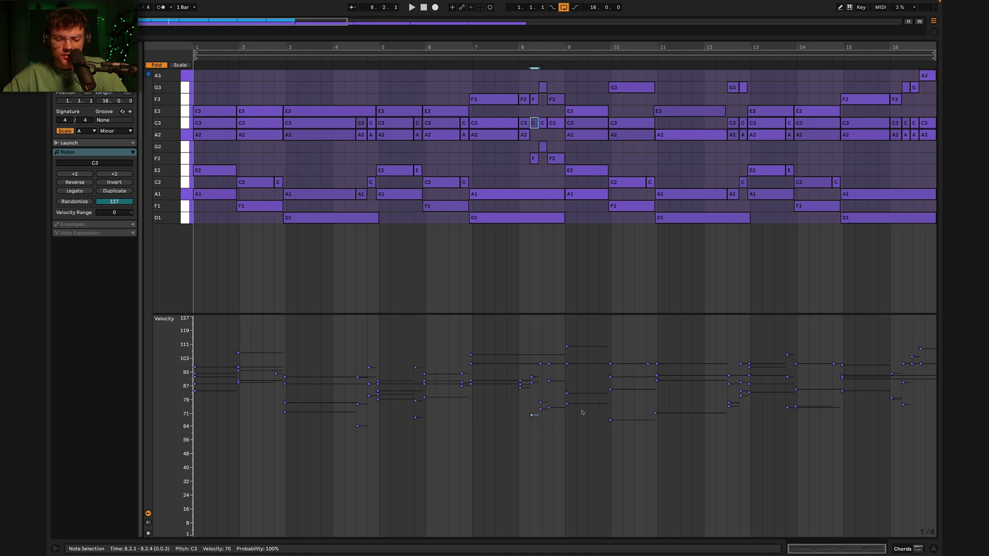
{"action": "left_click", "coordinate": [577, 352]}
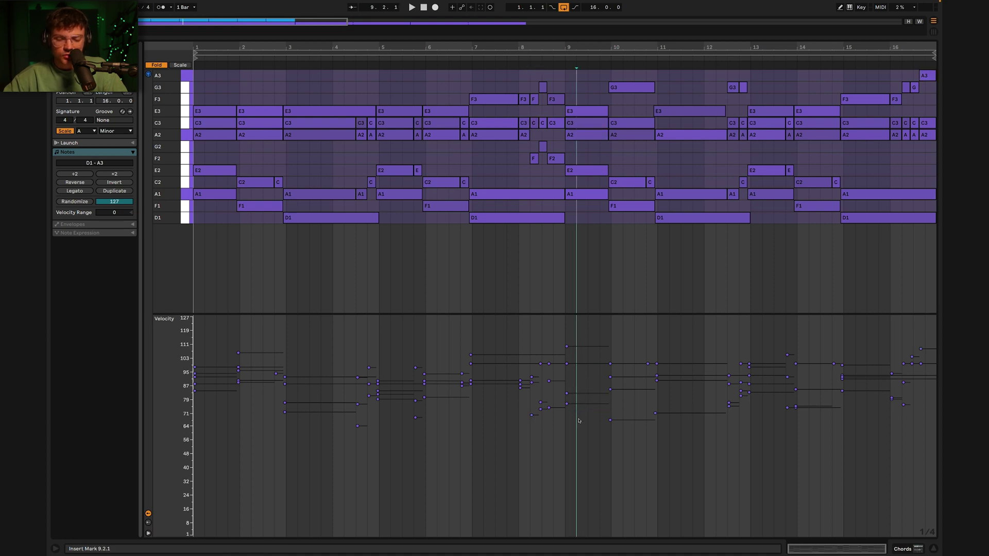
In the chord at 9.1.1, set the A2 velocity to 91, drop the C3 to the extreme low end and raise the A1 to 127.
{"action": "left_click", "coordinate": [568, 378]}
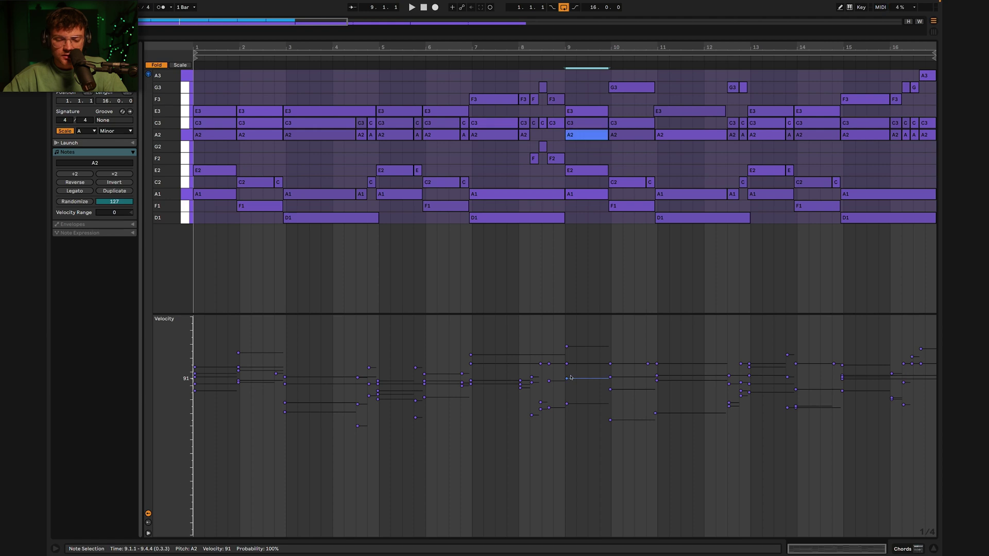
{"action": "left_click_drag", "start_coordinate": [572, 327], "coordinate": [582, 535]}
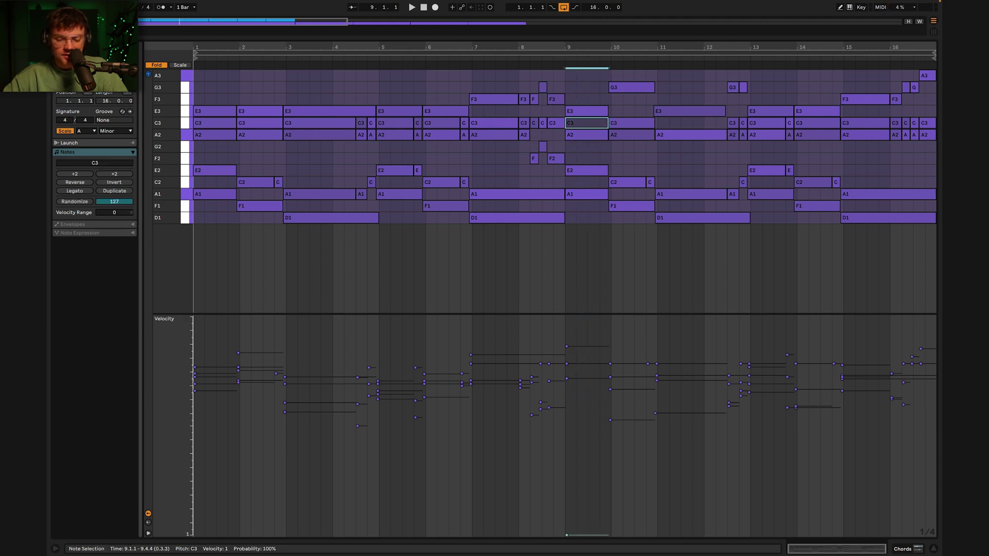
{"action": "left_click_drag", "start_coordinate": [586, 346], "coordinate": [586, 317]}
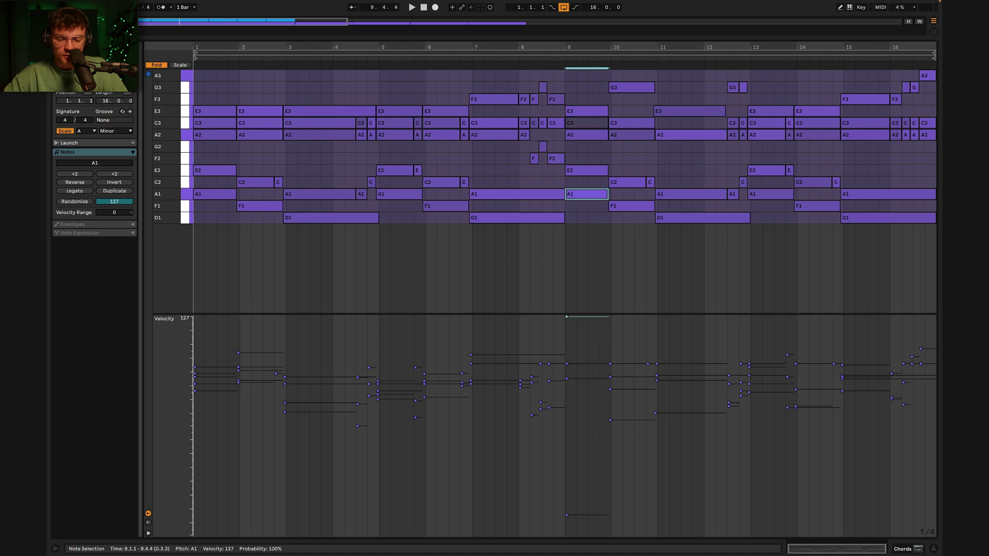
In the chord at 9.1.1, set the A1 velocity to 98 and the C3 velocity to 103.
{"action": "left_click", "coordinate": [553, 60]}
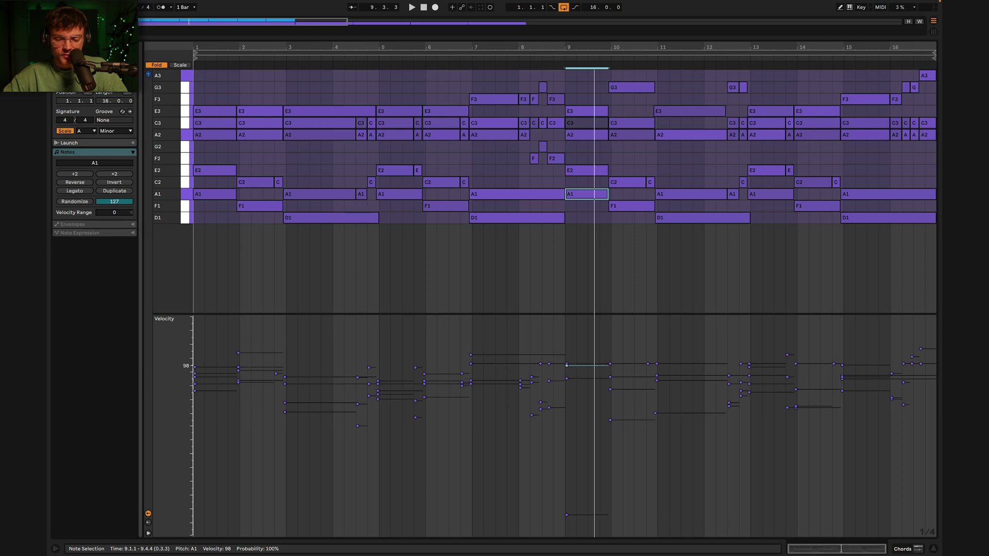
{"action": "left_click_drag", "start_coordinate": [582, 515], "coordinate": [582, 355]}
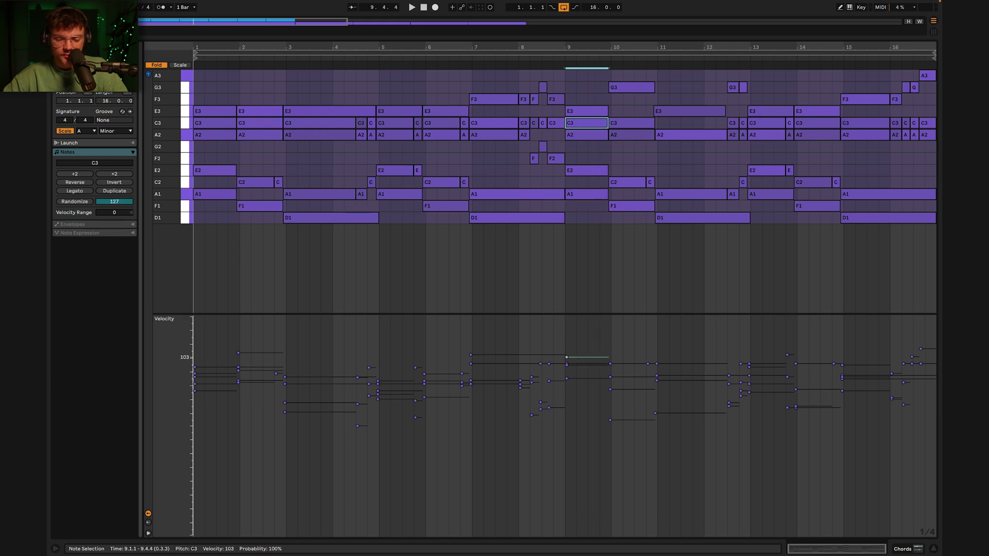
Raise the velocities of the top notes across all 16 bars together, and set the E3 at 1.4.4 to 109.
{"action": "left_click_drag", "start_coordinate": [220, 72], "coordinate": [924, 112]}
{"action": "left_click_drag", "start_coordinate": [330, 377], "coordinate": [329, 367]}
{"action": "left_click", "coordinate": [375, 340]}
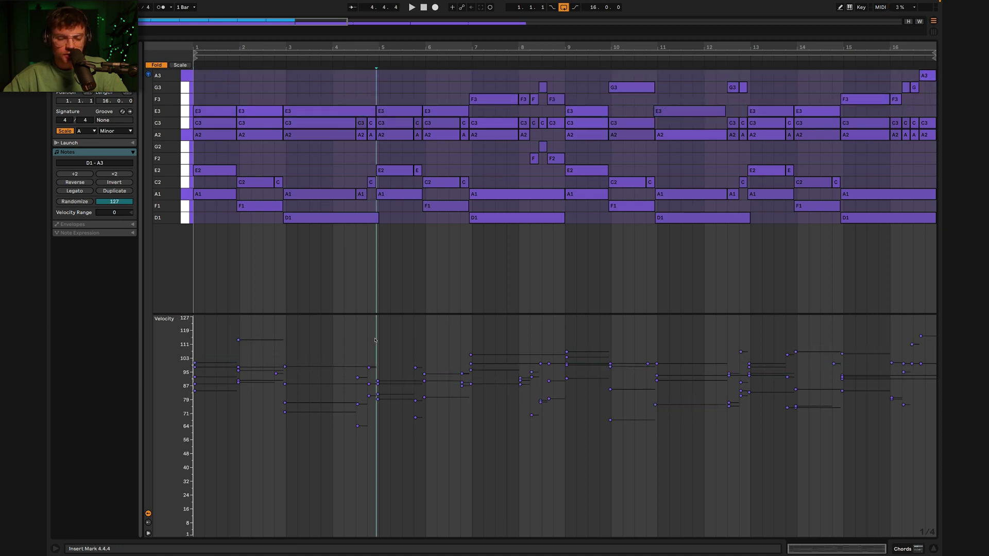
{"action": "left_click_drag", "start_coordinate": [271, 345], "coordinate": [270, 346]}
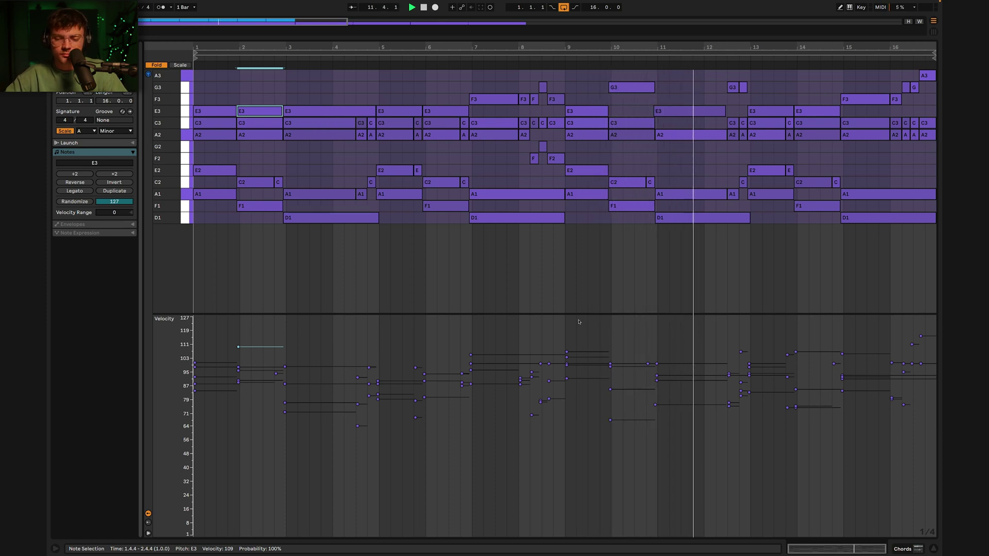
Lower the velocities of the whole chord at 9.1.1 together to the range 80–94 and play the progression.
{"action": "left_click_drag", "start_coordinate": [577, 326], "coordinate": [605, 386]}
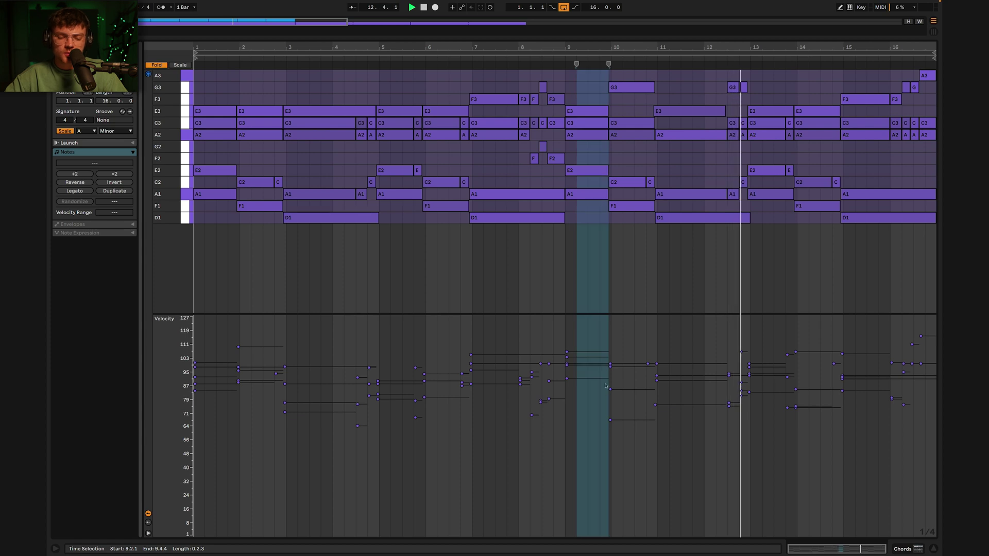
{"action": "left_click_drag", "start_coordinate": [578, 253], "coordinate": [593, 89]}
{"action": "left_click_drag", "start_coordinate": [578, 365], "coordinate": [577, 383]}
{"action": "key", "text": "space"}
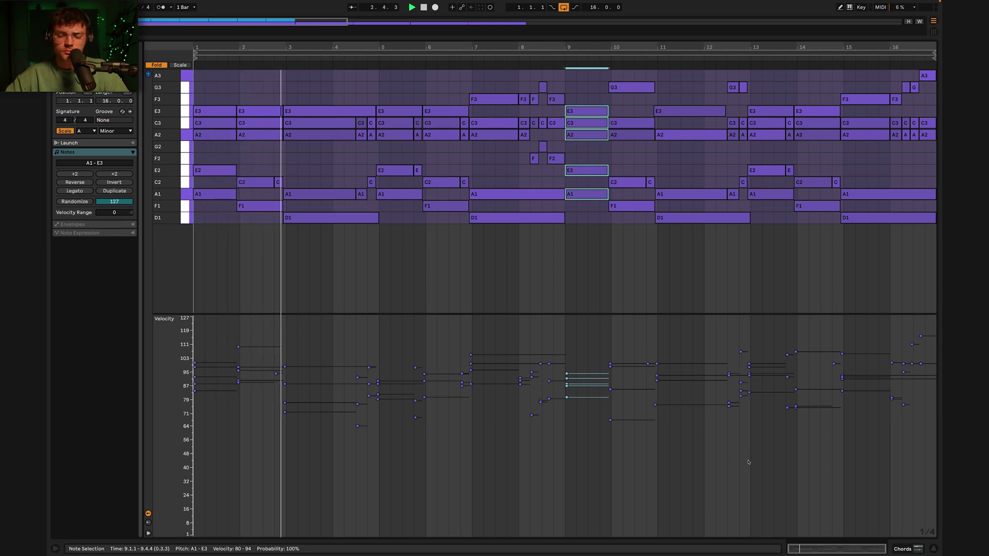
Lower the velocities of the notes in the chords starting just before bars 10 and 11 together to the range 65–96.
{"action": "left_click", "coordinate": [612, 268]}
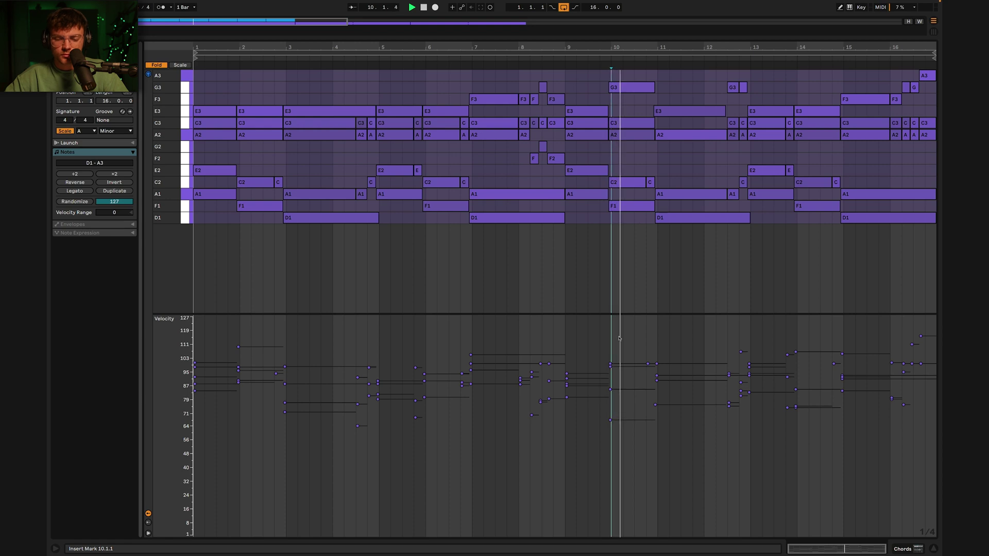
{"action": "left_click_drag", "start_coordinate": [615, 345], "coordinate": [671, 441]}
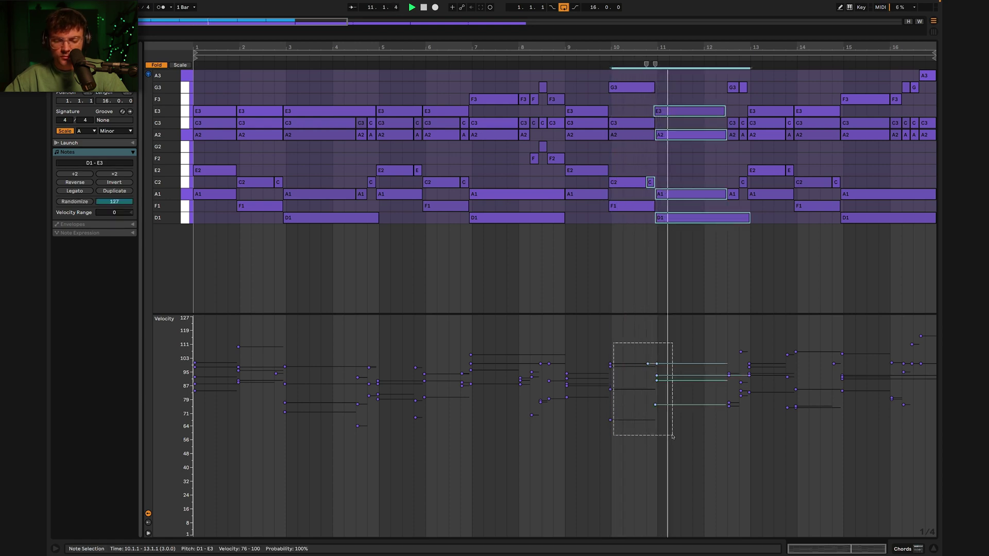
{"action": "left_click_drag", "start_coordinate": [624, 271], "coordinate": [695, 70]}
{"action": "left_click_drag", "start_coordinate": [685, 135], "coordinate": [685, 142]}
{"action": "key", "text": "space"}
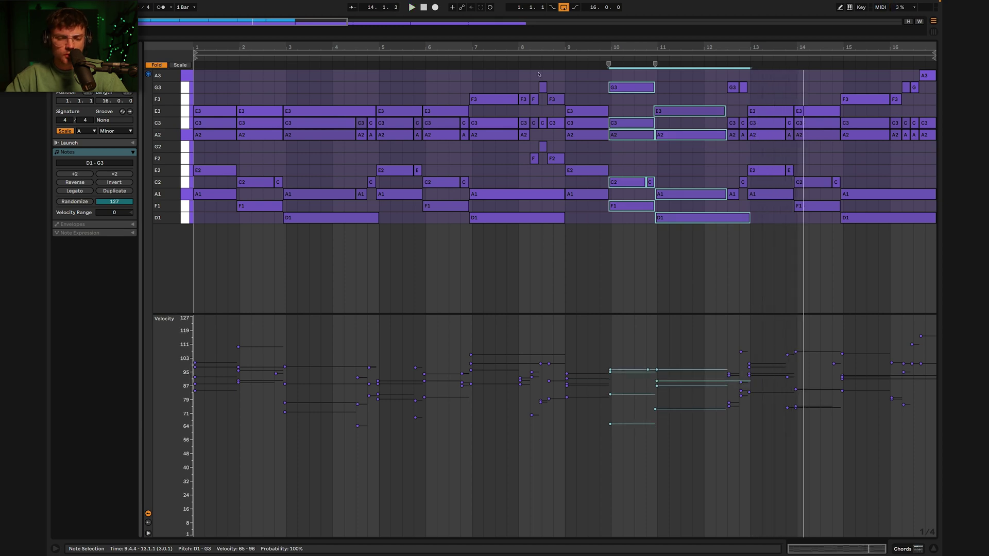
Play the progression from around bar 8 to the end to check the adjusted velocities by ear.
{"action": "left_click", "coordinate": [527, 61]}
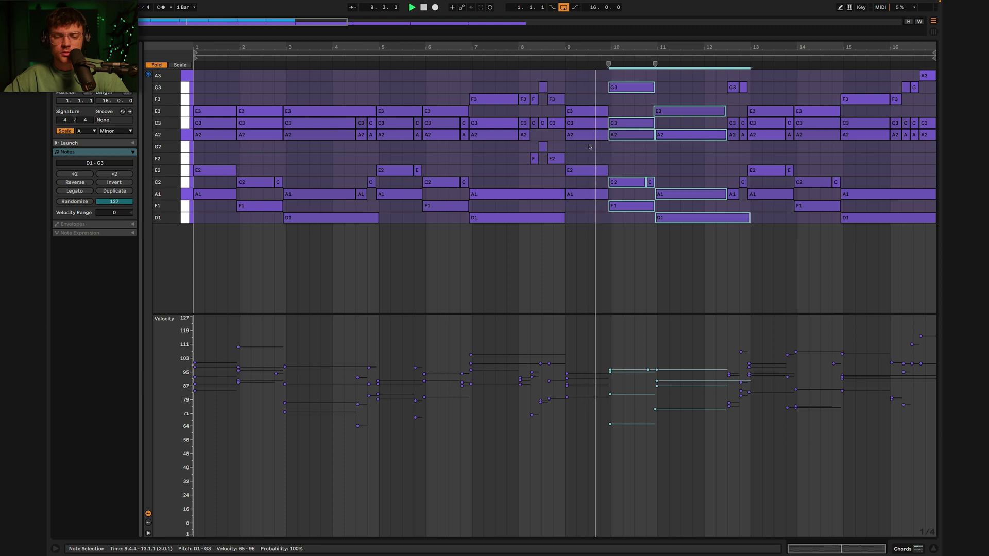
{"action": "left_click", "coordinate": [610, 156]}
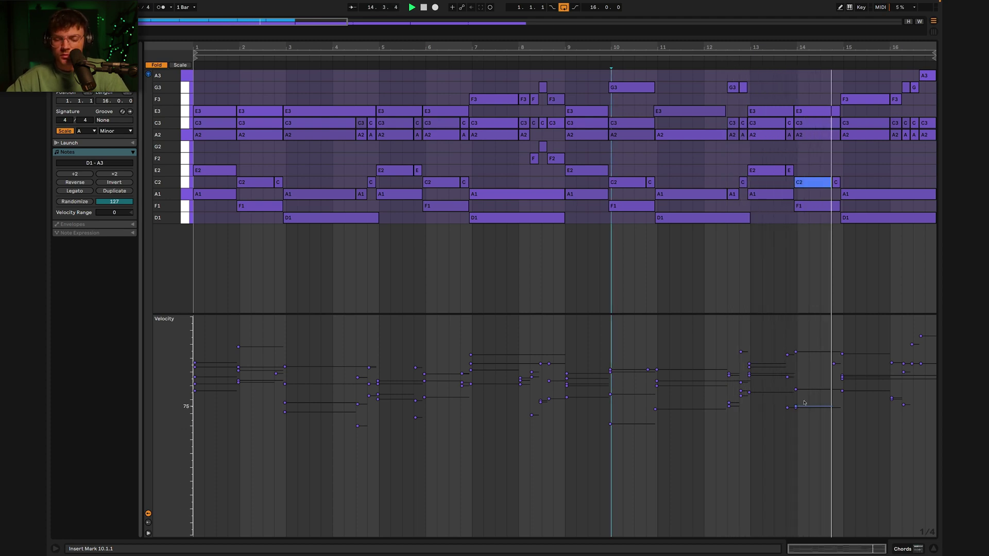
{"action": "left_click", "coordinate": [875, 379]}
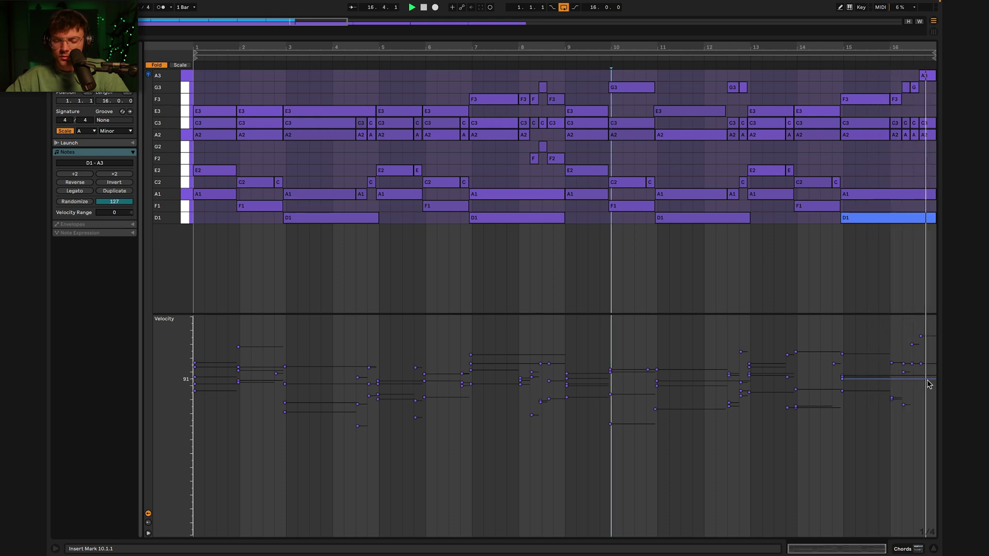
Raise the velocity of the top E3 in the opening chord and bring the whole chord at 1.1.1 to the range 86–114.
{"action": "left_click", "coordinate": [481, 226]}
{"action": "left_click", "coordinate": [214, 111]}
{"action": "key", "text": "space"}
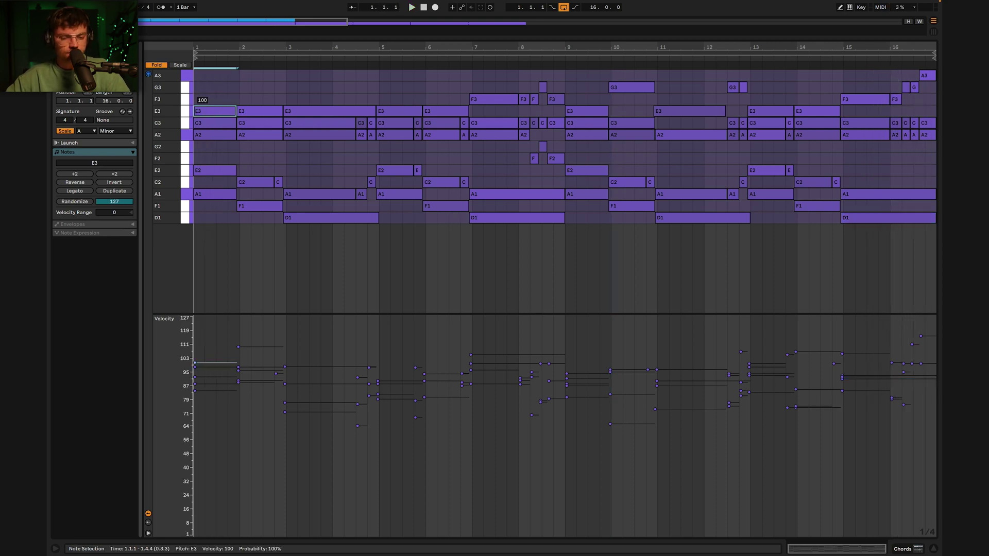
{"action": "left_click", "coordinate": [199, 196]}
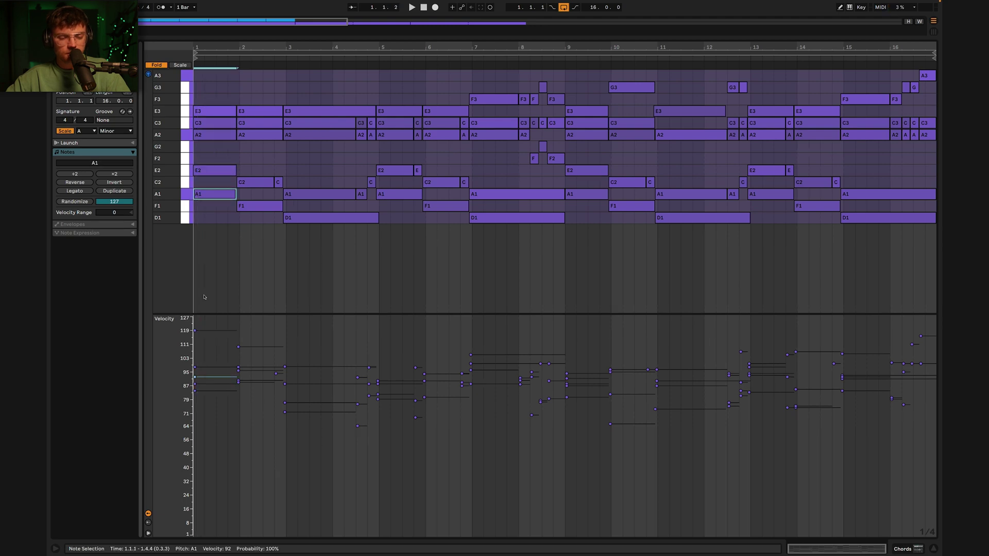
{"action": "left_click_drag", "start_coordinate": [215, 329], "coordinate": [209, 343]}
{"action": "left_click_drag", "start_coordinate": [217, 241], "coordinate": [210, 66]}
{"action": "left_click_drag", "start_coordinate": [208, 111], "coordinate": [208, 134]}
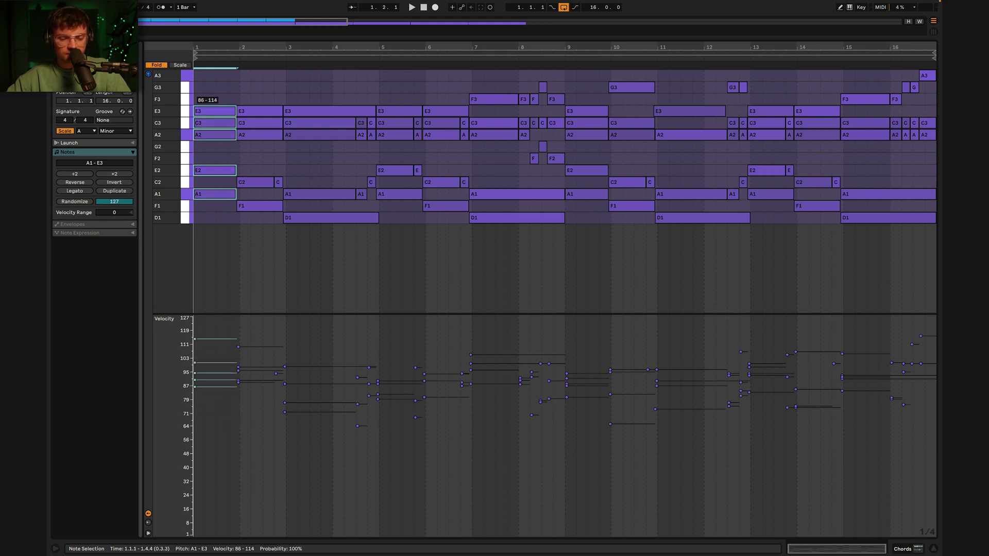
{"action": "left_click", "coordinate": [222, 237]}
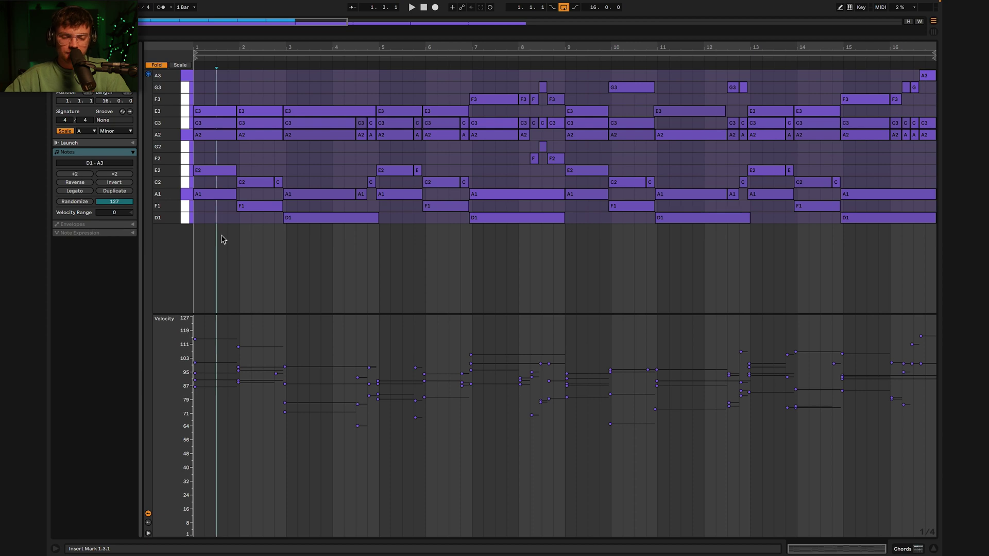
Select every note in the clip and set the velocity range to -5 for slight random variation.
{"action": "left_click", "coordinate": [254, 256]}
{"action": "key", "text": "ctrl+a"}
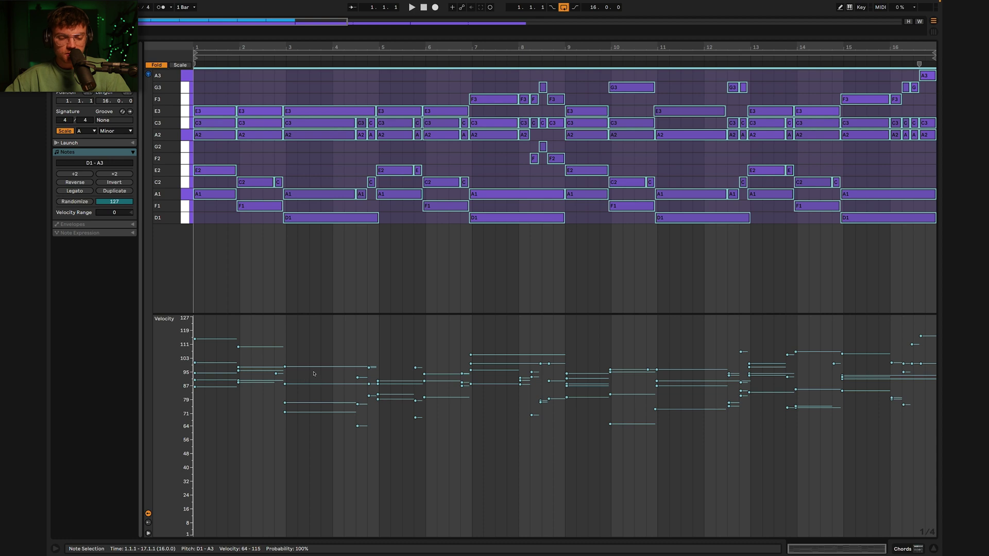
{"action": "left_click_drag", "start_coordinate": [313, 372], "coordinate": [313, 376]}
{"action": "left_click_drag", "start_coordinate": [114, 212], "coordinate": [115, 214]}
{"action": "left_click_drag", "start_coordinate": [312, 368], "coordinate": [313, 370]}
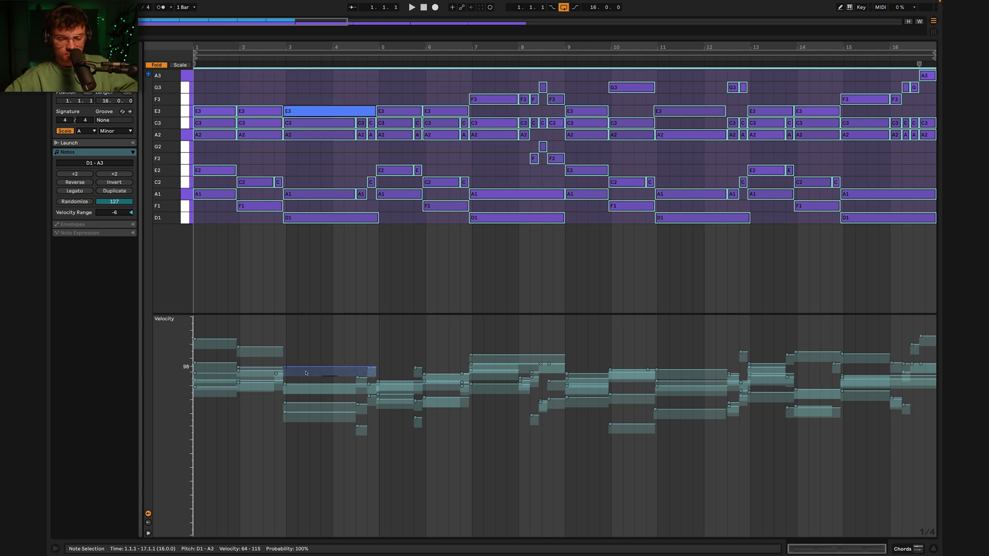
{"action": "left_click_drag", "start_coordinate": [114, 212], "coordinate": [114, 209]}
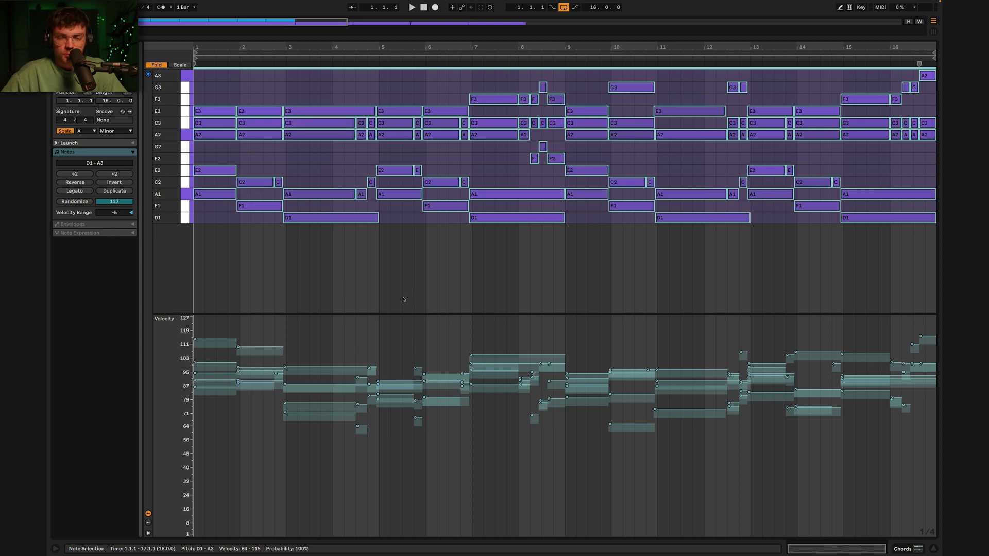
Close the clip editor and show the devices of the Chords track.
{"action": "left_click", "coordinate": [933, 550]}
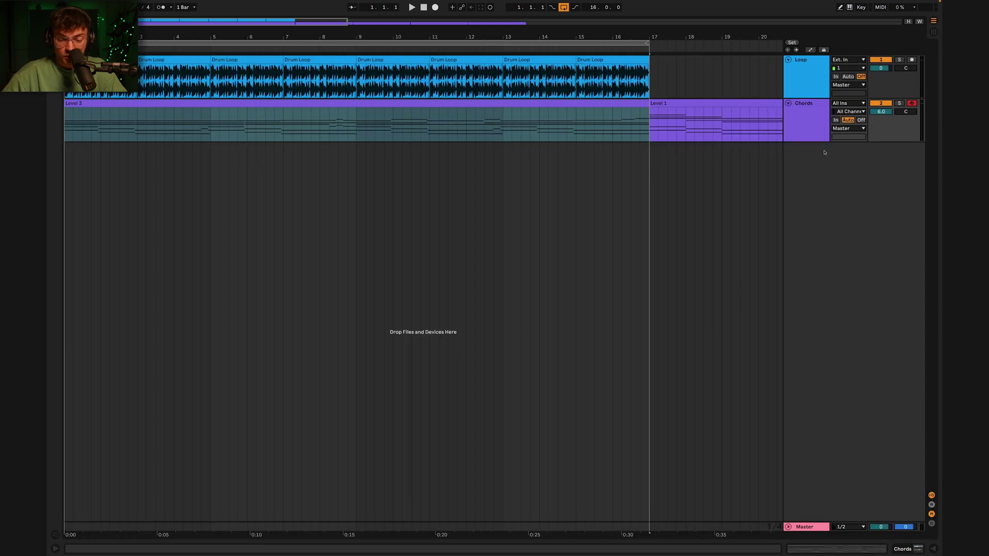
{"action": "left_click", "coordinate": [820, 128]}
{"action": "double_click", "coordinate": [820, 129]}
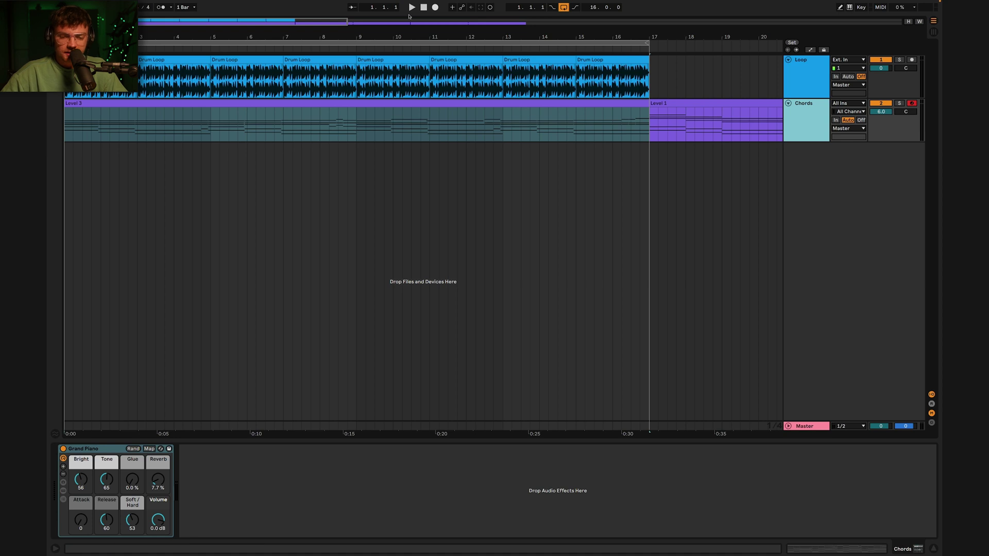
Duplicate the 16-bar loop section on both tracks to extend the loop to 32 bars.
{"action": "left_click_drag", "start_coordinate": [399, 39], "coordinate": [234, 38]}
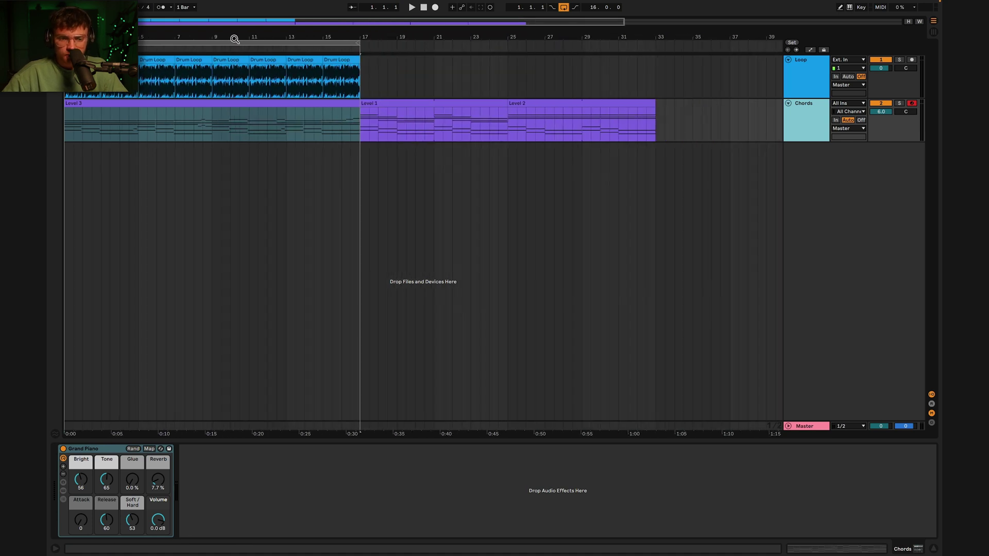
{"action": "left_click", "coordinate": [203, 42]}
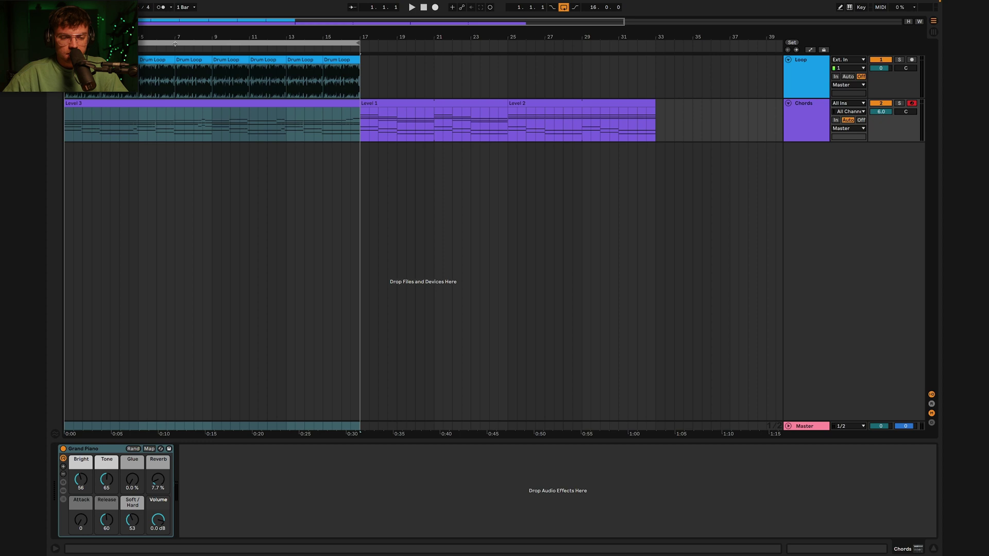
{"action": "key", "text": "ctrl+d"}
Search the browser for "auto" and add an Auto Filter after the Grand Piano on the Chords track.
{"action": "left_click", "coordinate": [790, 120]}
{"action": "key", "text": "super+f"}
{"action": "type", "text": "auto"}
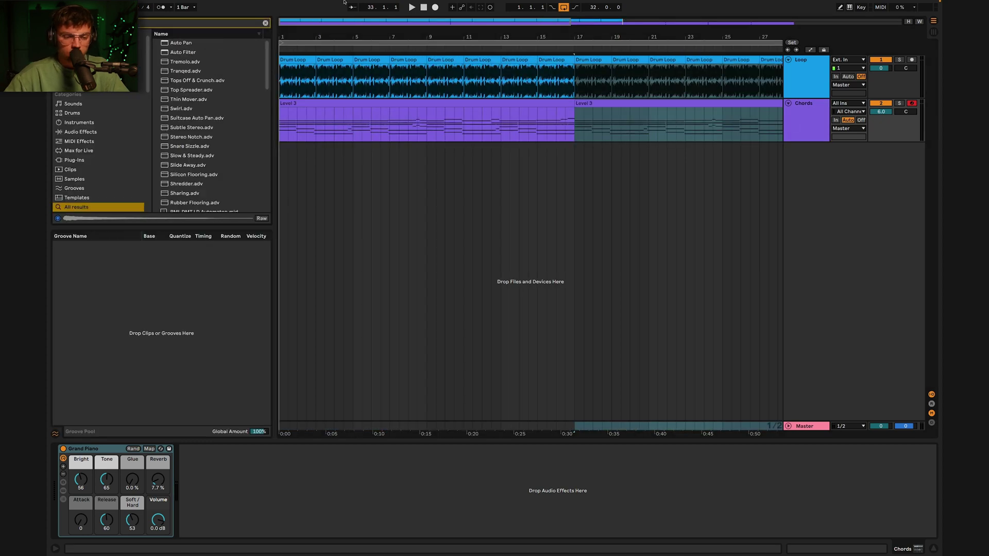
{"action": "double_click", "coordinate": [178, 52]}
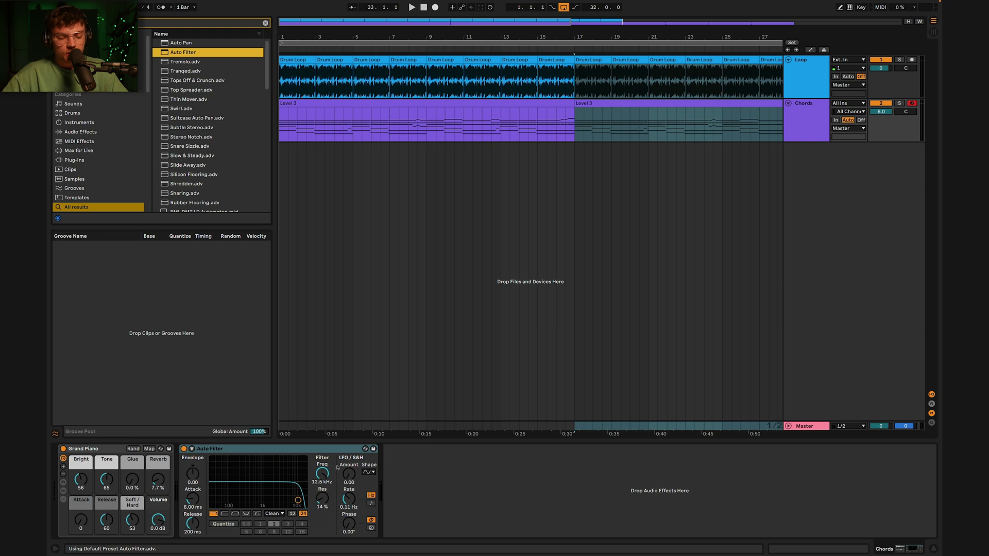
Automate the Auto Filter frequency on the Chords track to rise from 377 Hz at bar 1 to 19.9 kHz at bar 17.
{"action": "right_click", "coordinate": [322, 475]}
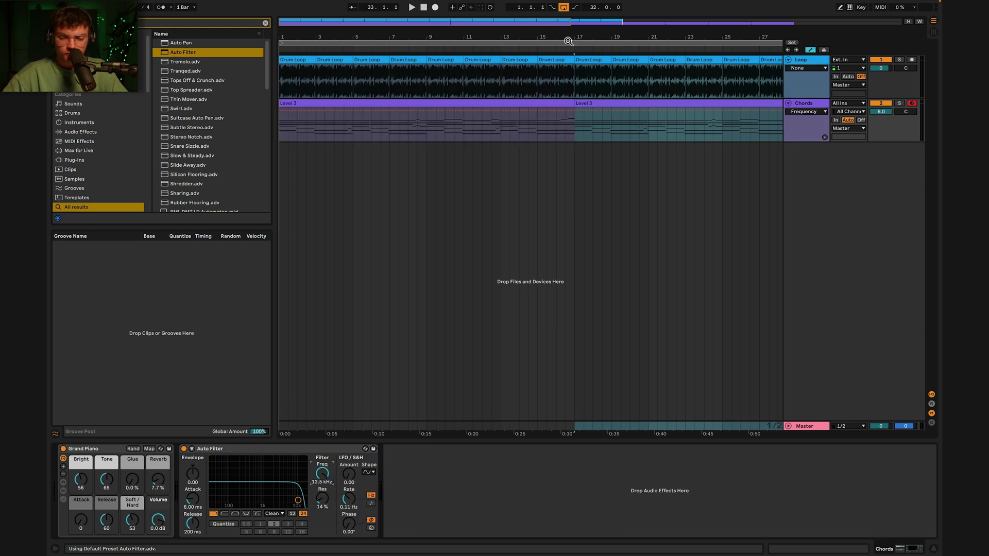
{"action": "left_click_drag", "start_coordinate": [534, 37], "coordinate": [412, 45]}
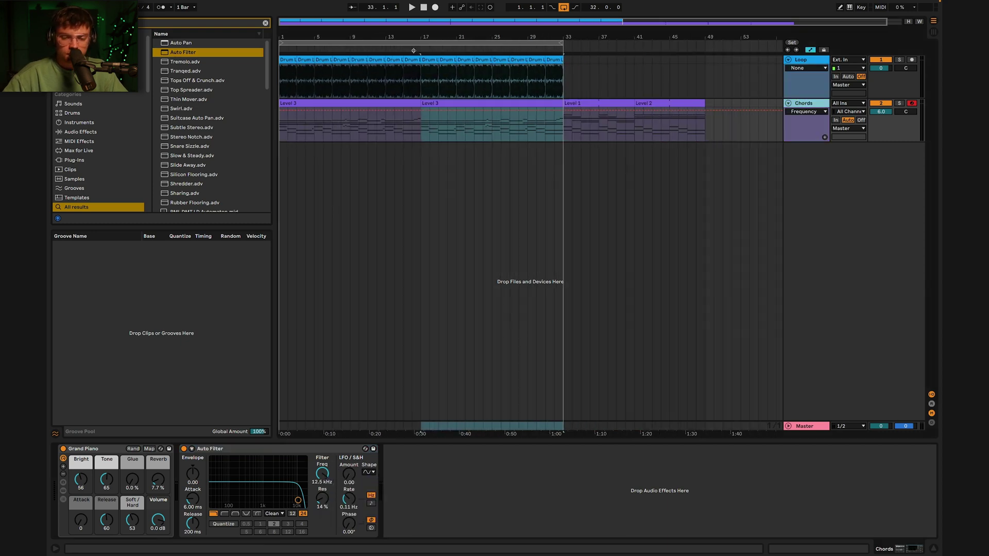
{"action": "left_click_drag", "start_coordinate": [423, 111], "coordinate": [422, 107]}
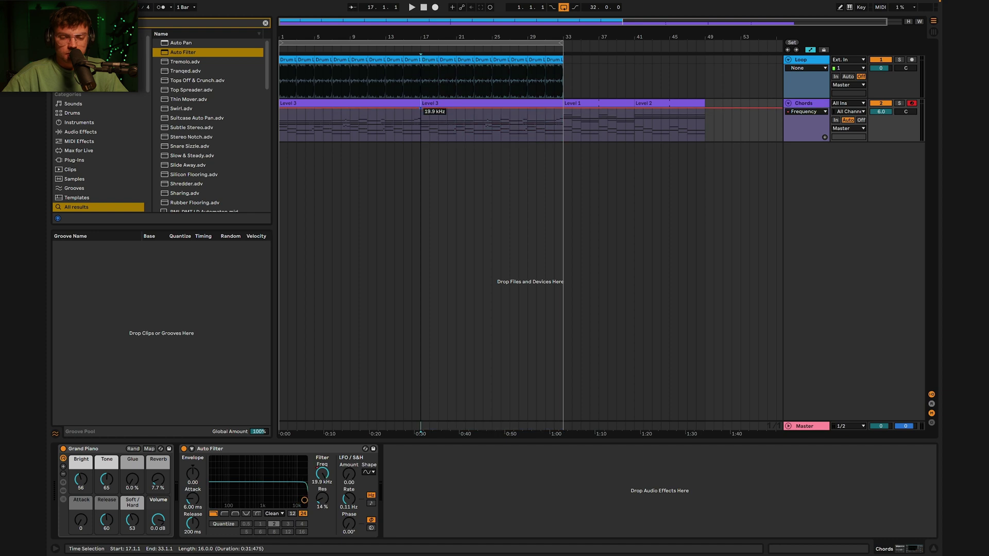
{"action": "left_click_drag", "start_coordinate": [280, 107], "coordinate": [279, 135]}
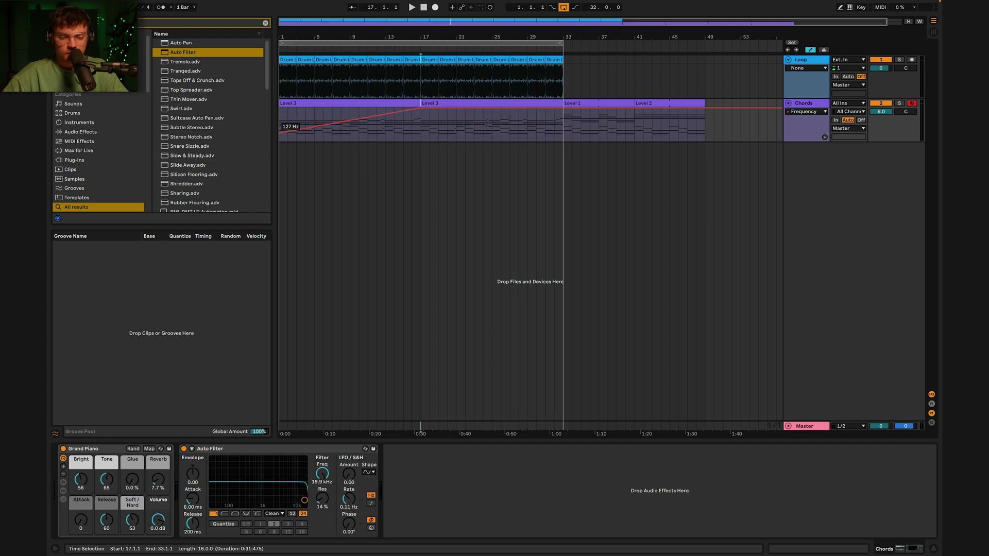
Play the 32-bar loop from the start to hear the filter sweep, and hide the automation lanes.
{"action": "left_click", "coordinate": [305, 105]}
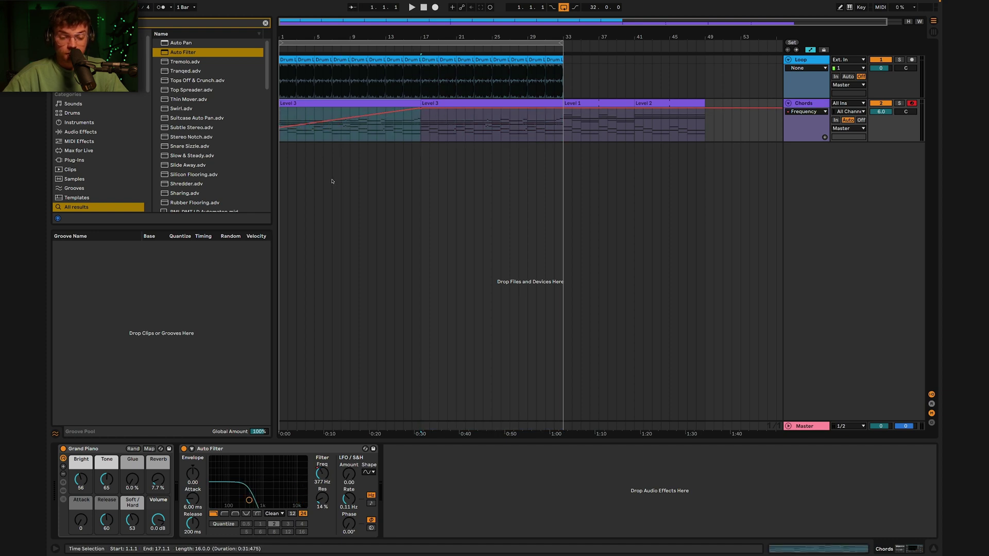
{"action": "left_click", "coordinate": [323, 44]}
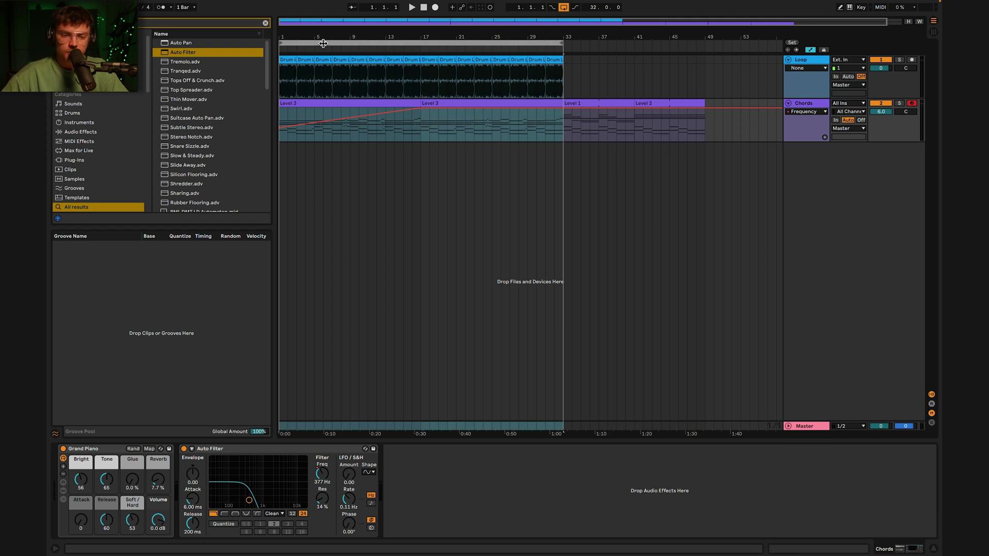
{"action": "key", "text": "space"}
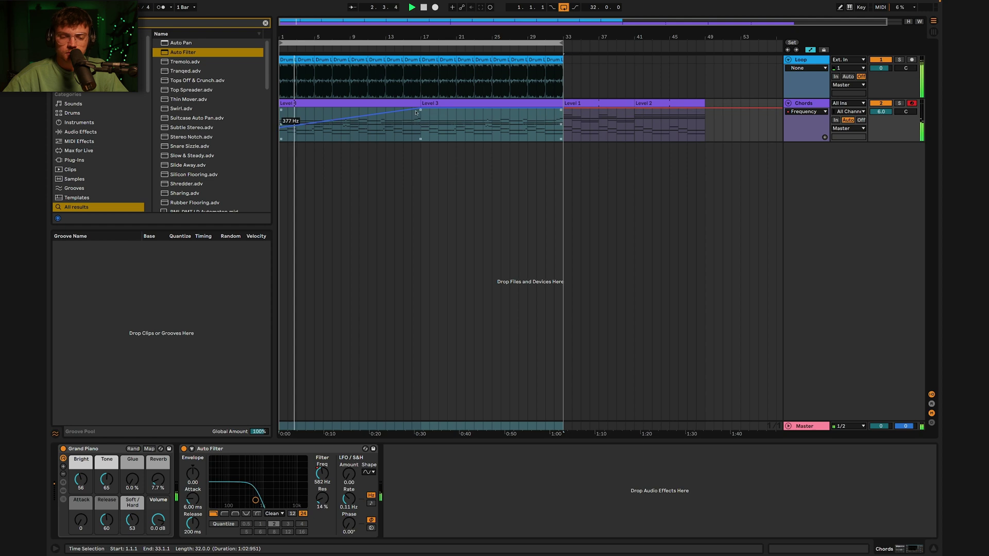
{"action": "left_click", "coordinate": [412, 133]}
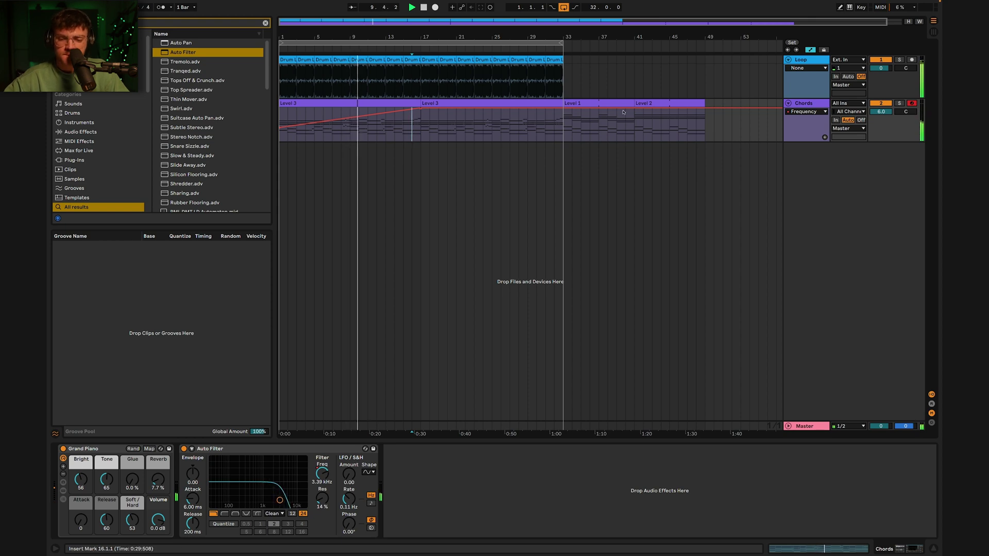
{"action": "key", "text": "a"}
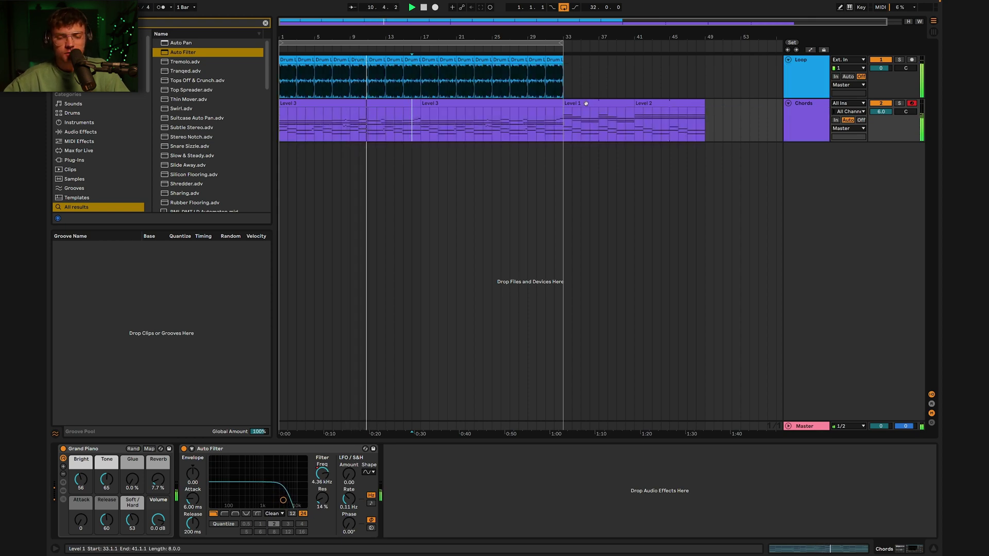
{"action": "left_click", "coordinate": [332, 119]}
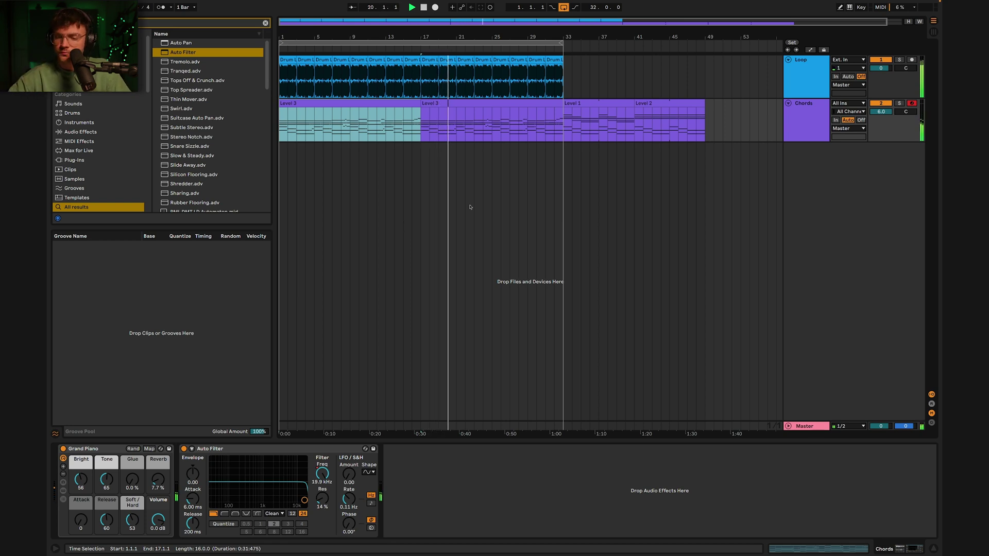
Raise the Grand Piano volume on the Chords track to 3.151 dB.
{"action": "left_click", "coordinate": [803, 125]}
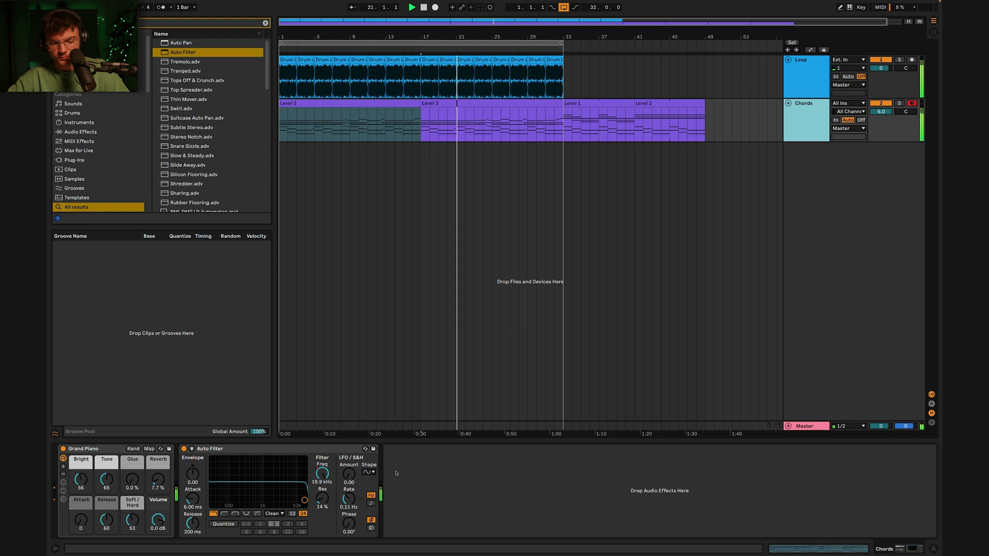
{"action": "left_click_drag", "start_coordinate": [158, 524], "coordinate": [159, 526]}
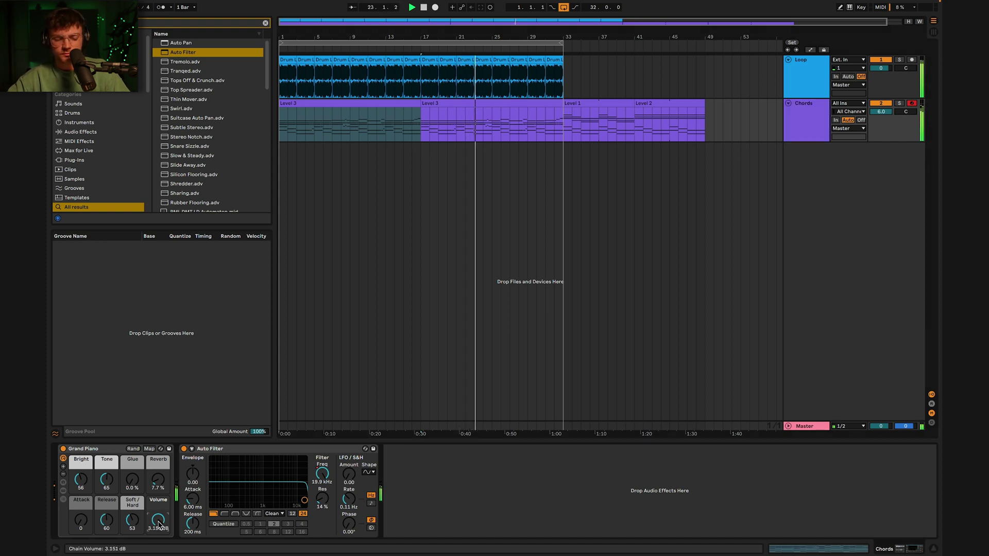
{"action": "left_click", "coordinate": [822, 131]}
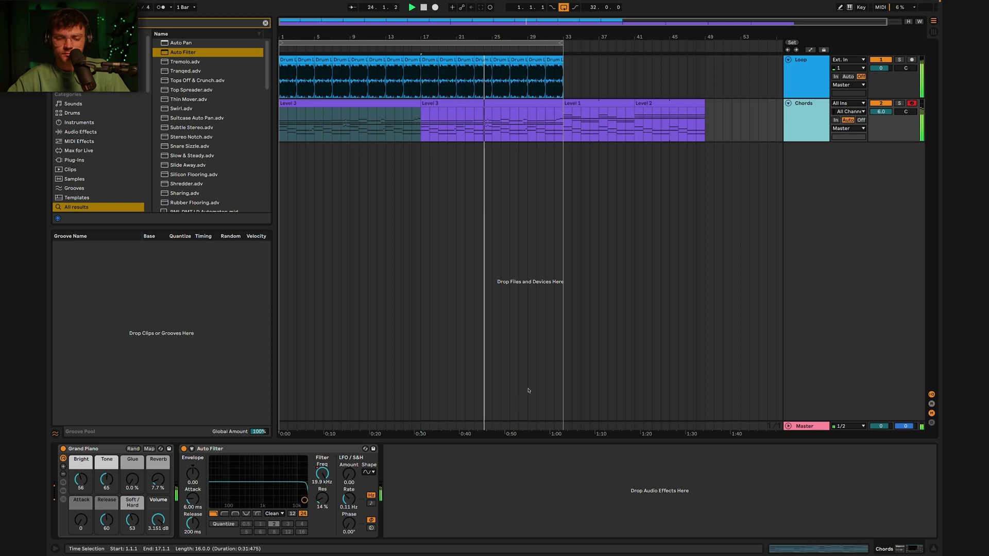